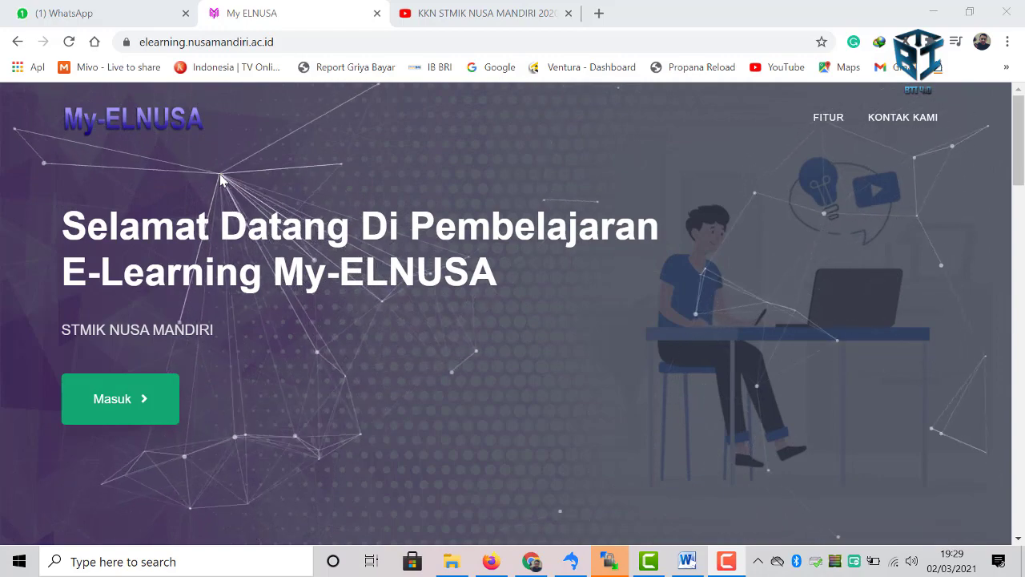
# - Select the site address, then go to the login page with the green Masuk button
pyautogui.moveTo(289, 45); pyautogui.dragTo(170, 48)
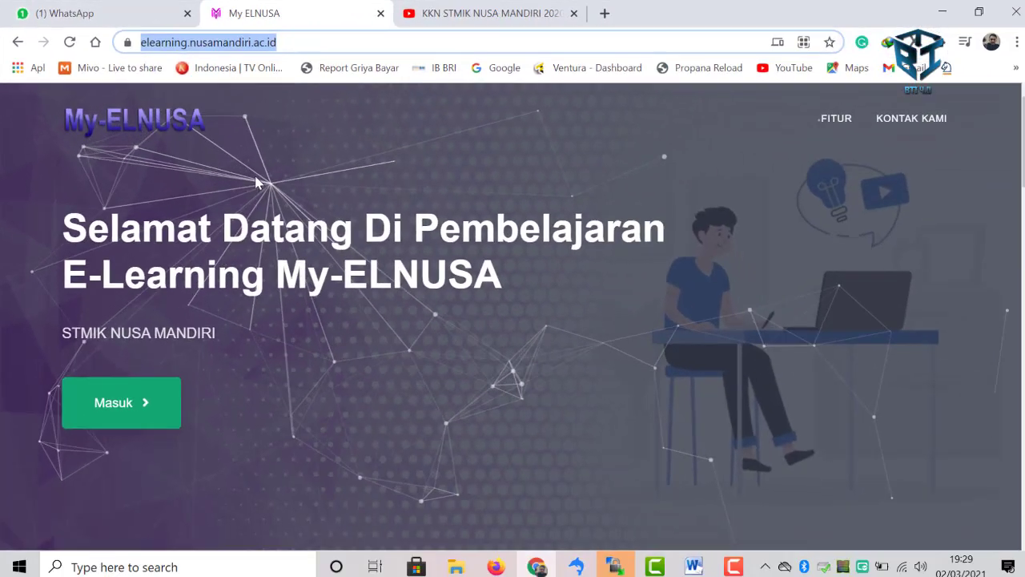
pyautogui.click(135, 401)
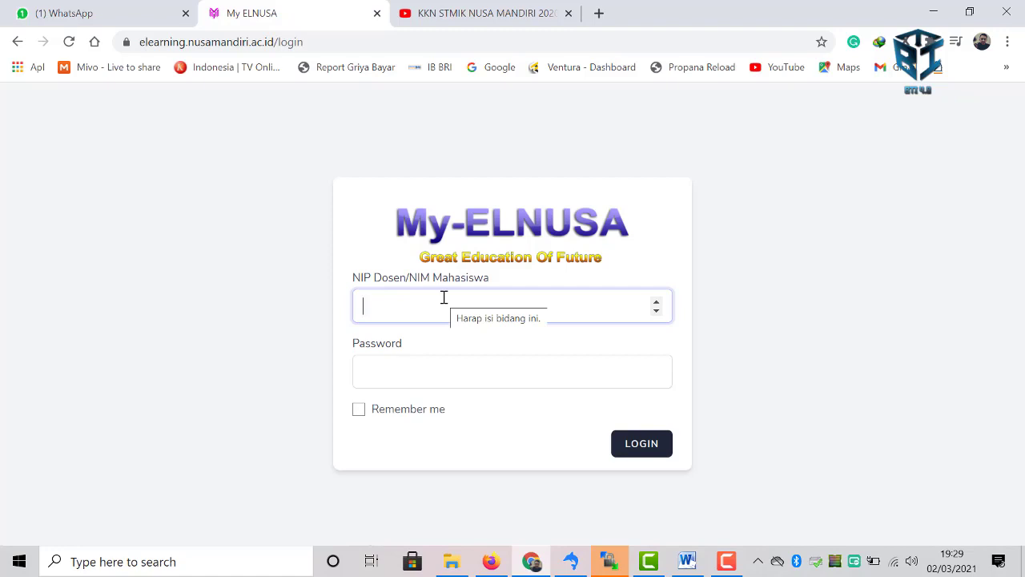
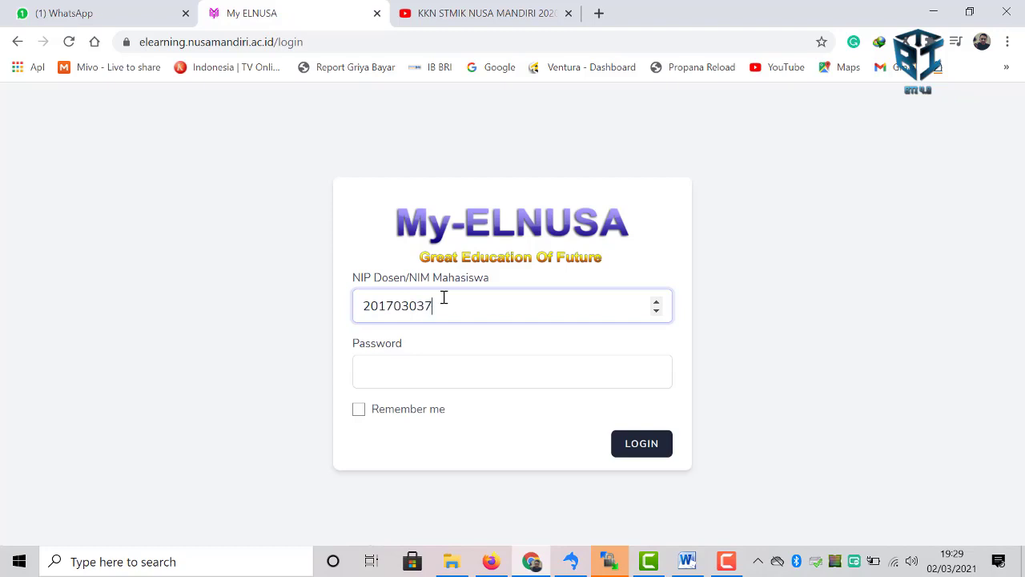
# - Log in with the lecturer's NIP and the account password
pyautogui.press('Tab')
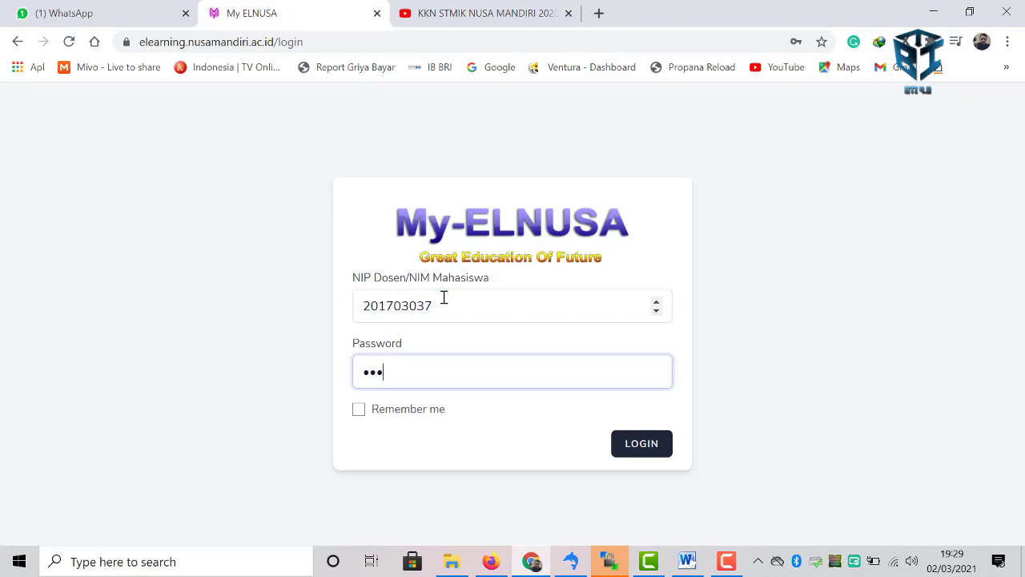
pyautogui.press('Return')
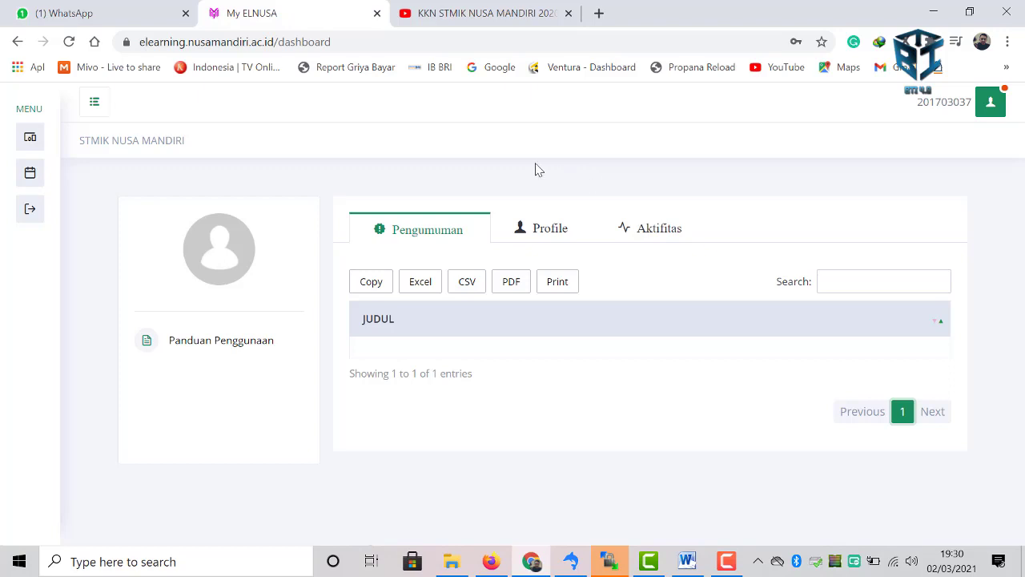
# - Switch among the Pengumuman, Profile and Aktifitas tabs, ending on Aktifitas, then show the user account dropdown
pyautogui.click(549, 232)
pyautogui.click(434, 231)
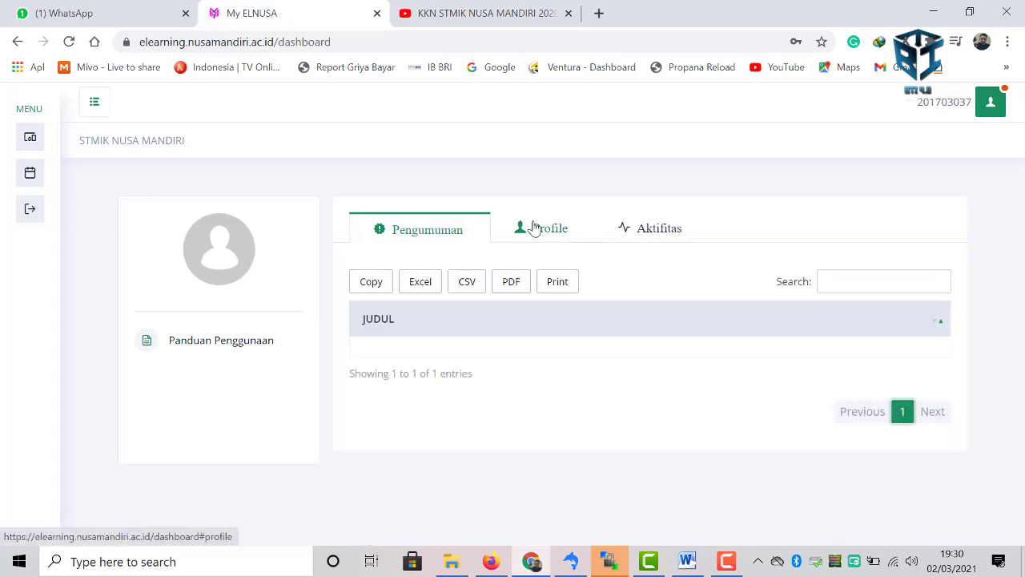
pyautogui.click(526, 227)
pyautogui.click(640, 236)
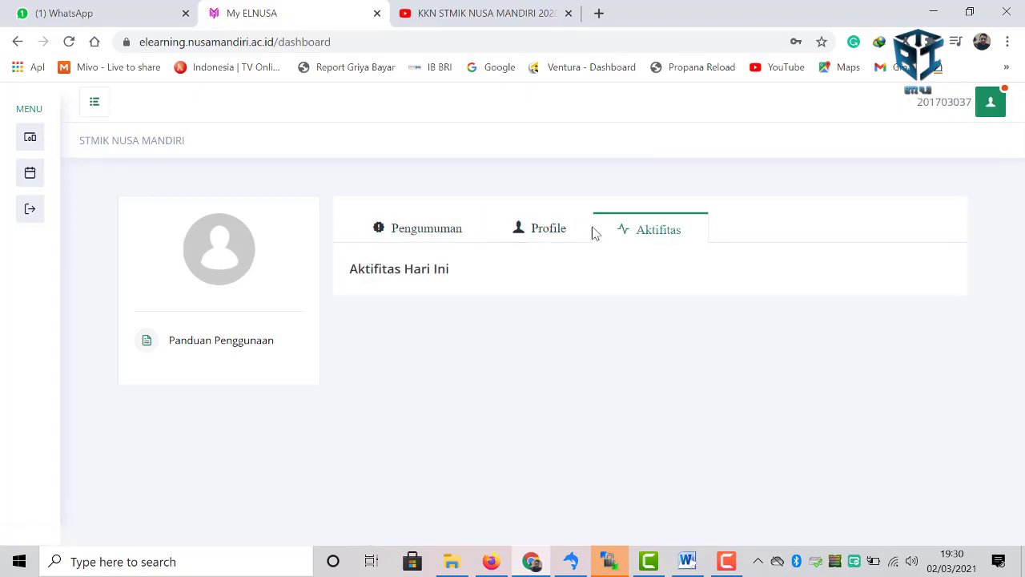
pyautogui.click(438, 232)
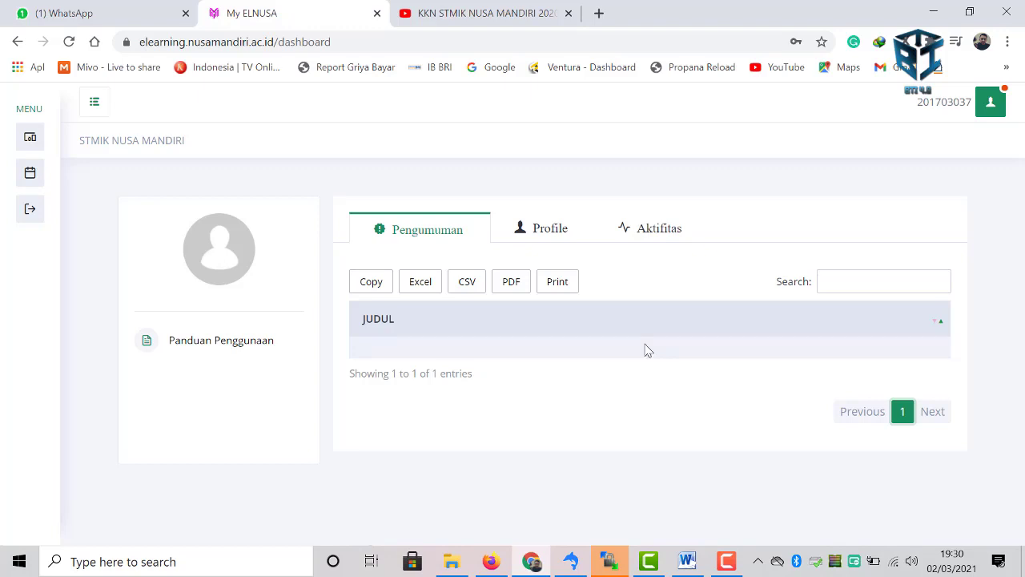
pyautogui.click(546, 241)
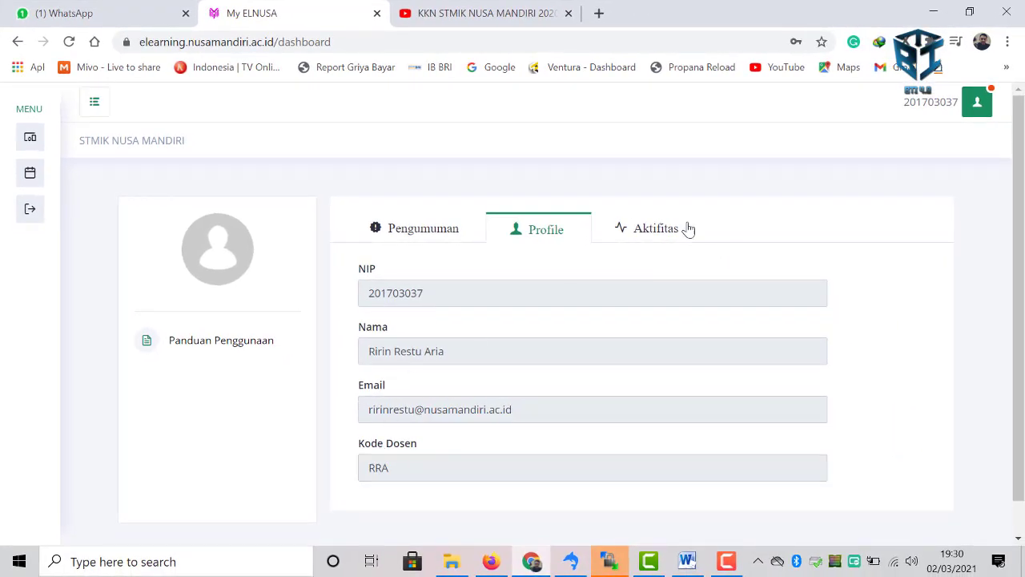
pyautogui.click(652, 234)
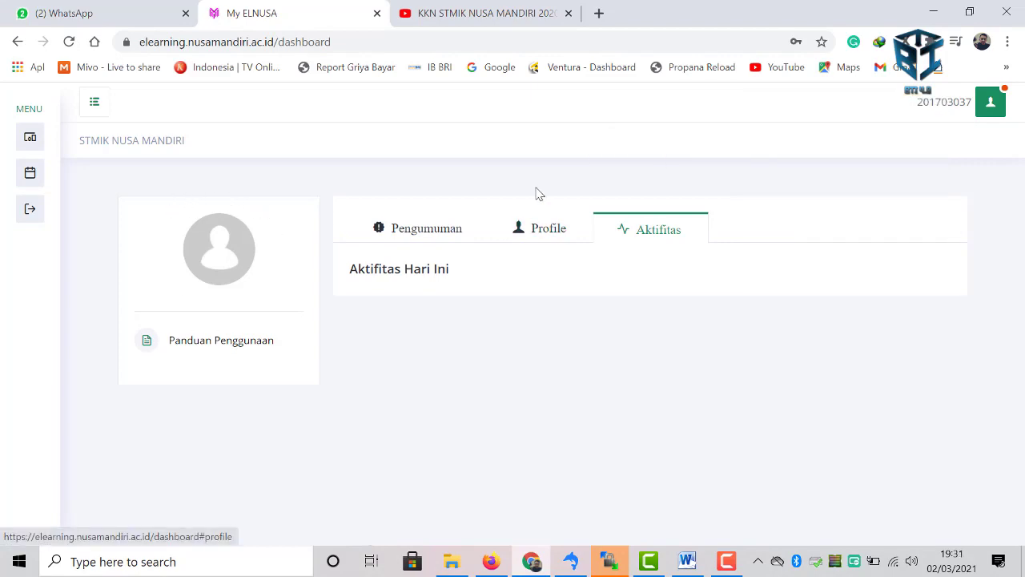
pyautogui.click(943, 120)
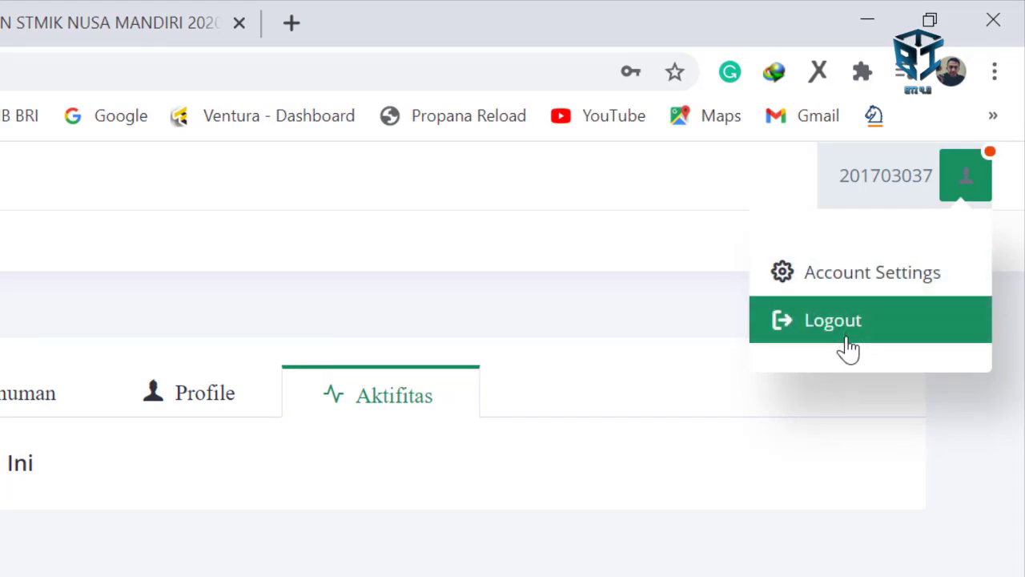
# - In Account Settings, replace the name part of the e-mail with the new address and save
pyautogui.click(853, 280)
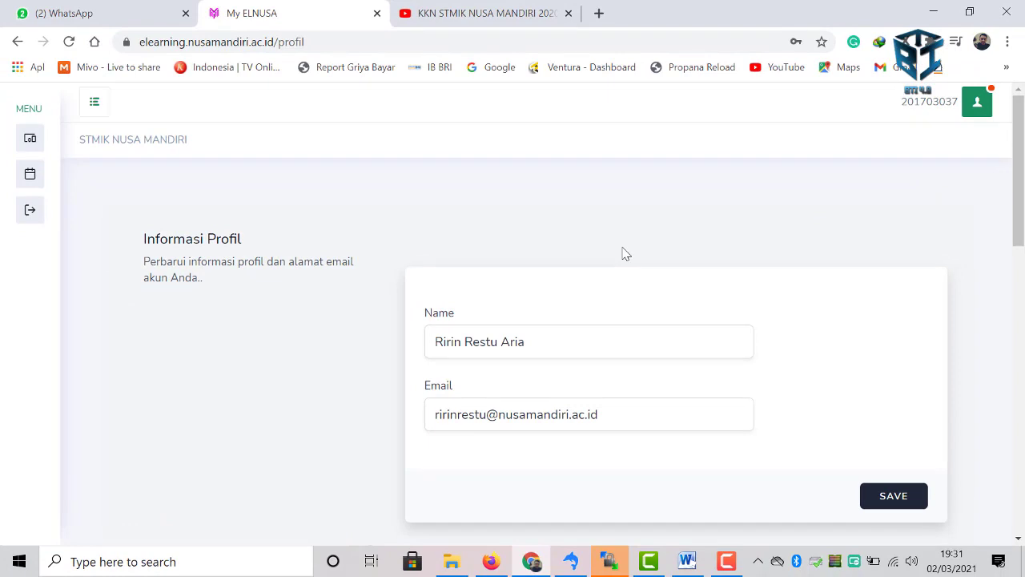
pyautogui.scroll(-1, 626, 254)
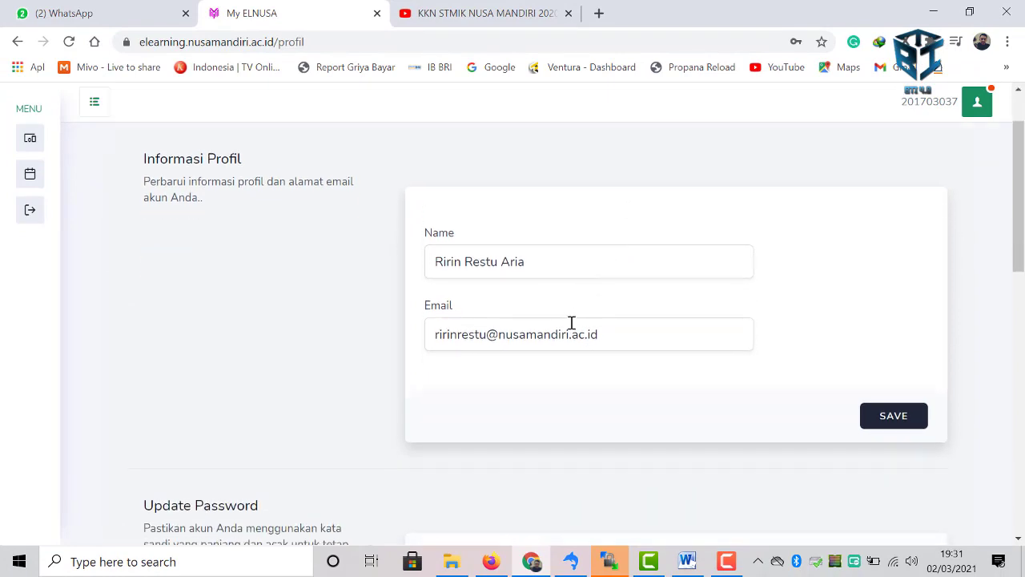
pyautogui.moveTo(486, 338); pyautogui.dragTo(427, 332)
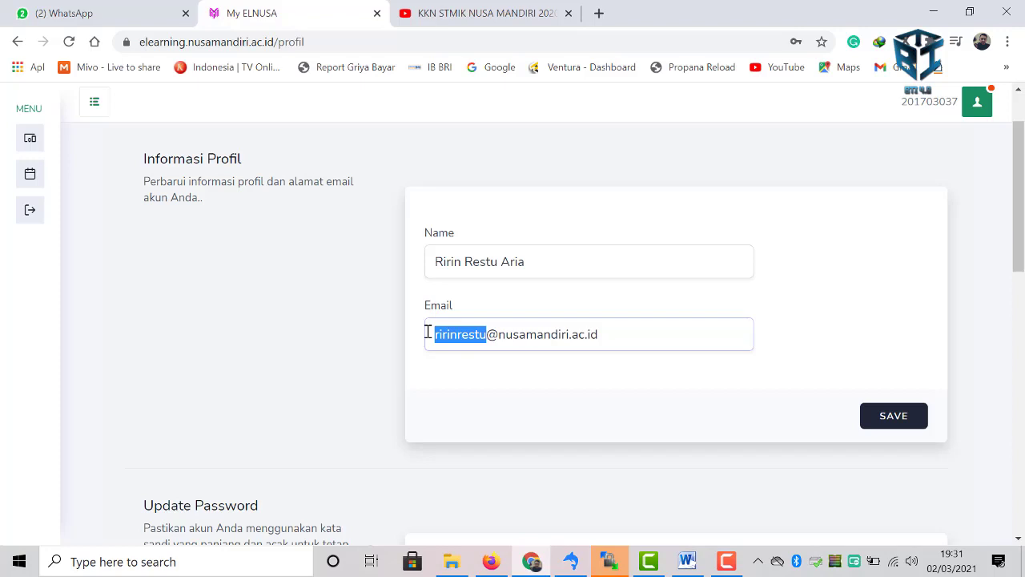
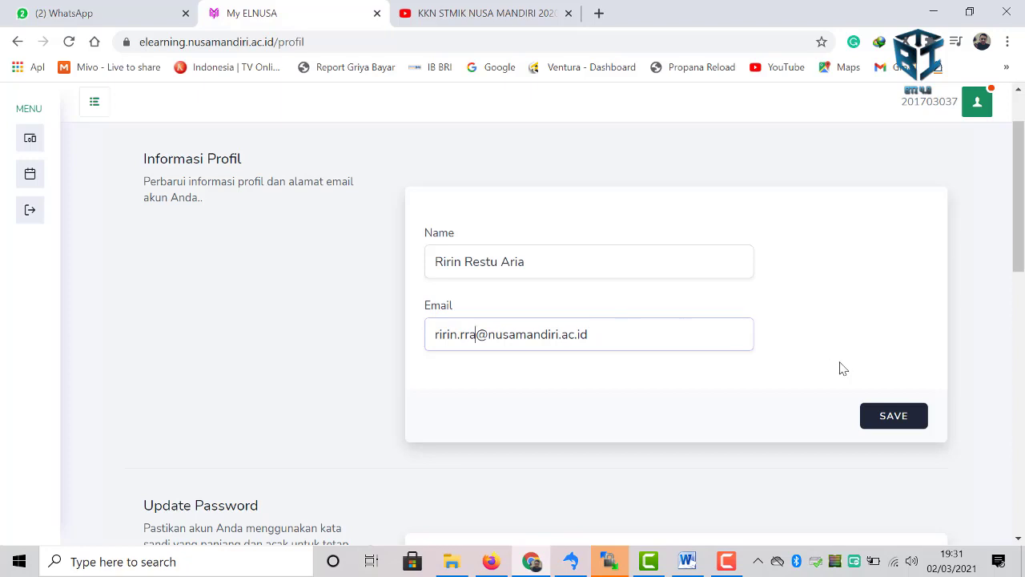
pyautogui.click(882, 420)
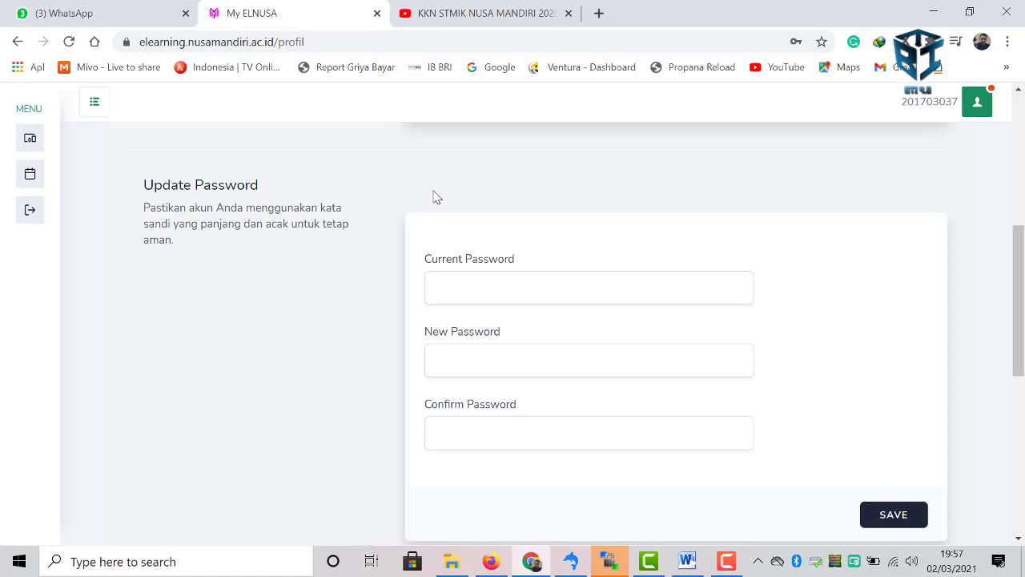
# - Check the empty Update Password fields below the profile information
pyautogui.click(503, 284)
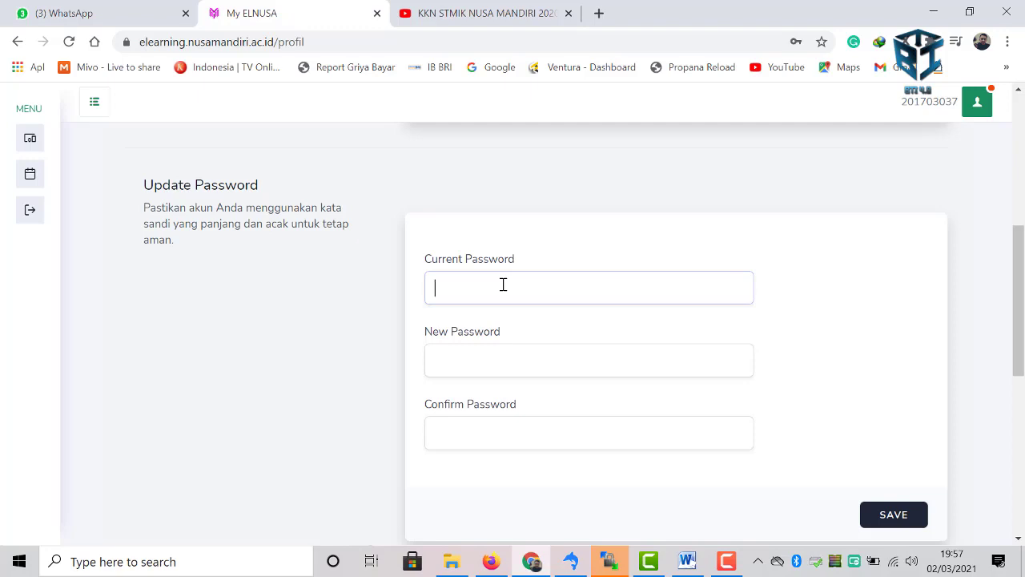
pyautogui.scroll(-2, 502, 285)
pyautogui.scroll(1, 503, 284)
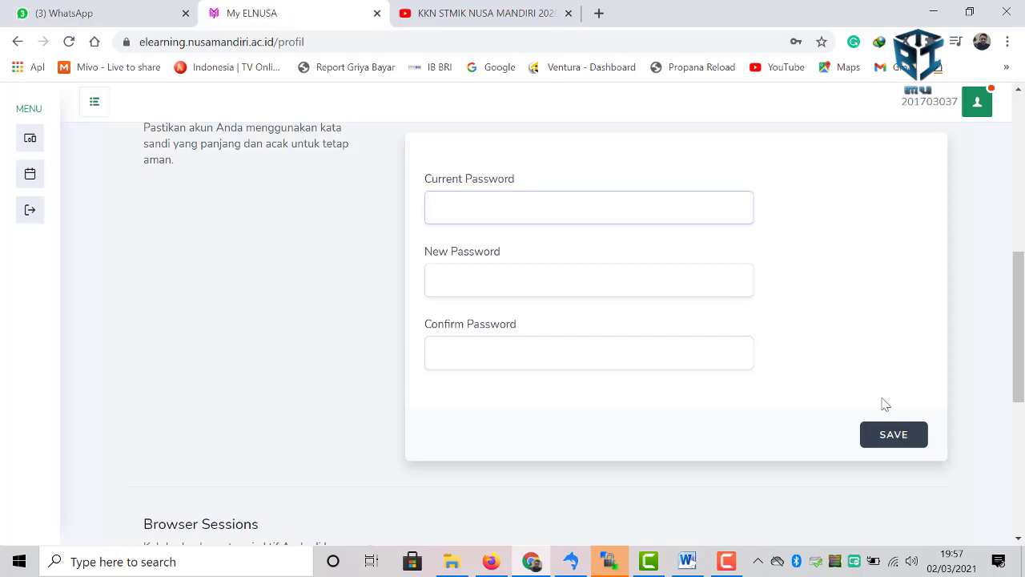
pyautogui.scroll(5, 873, 389)
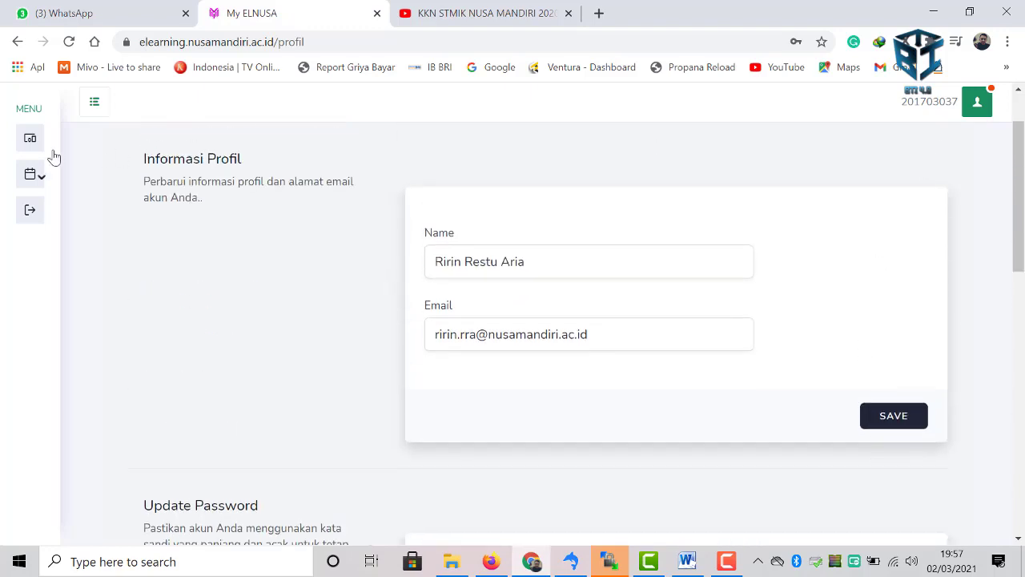
# - Go to Jadwal Mengajar under the Mengajar sidebar menu
pyautogui.moveTo(53, 156)
pyautogui.click(76, 178)
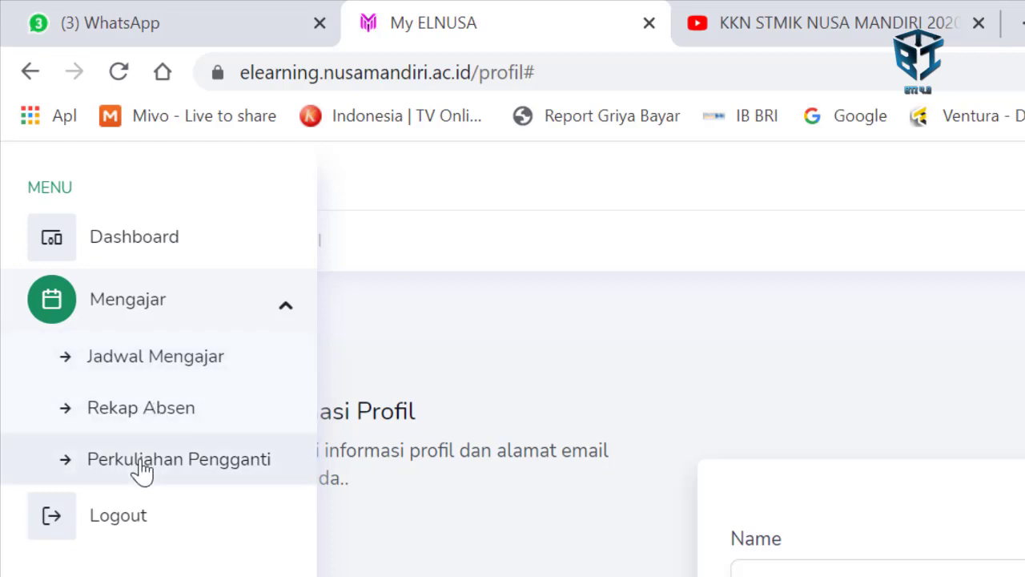
pyautogui.click(172, 364)
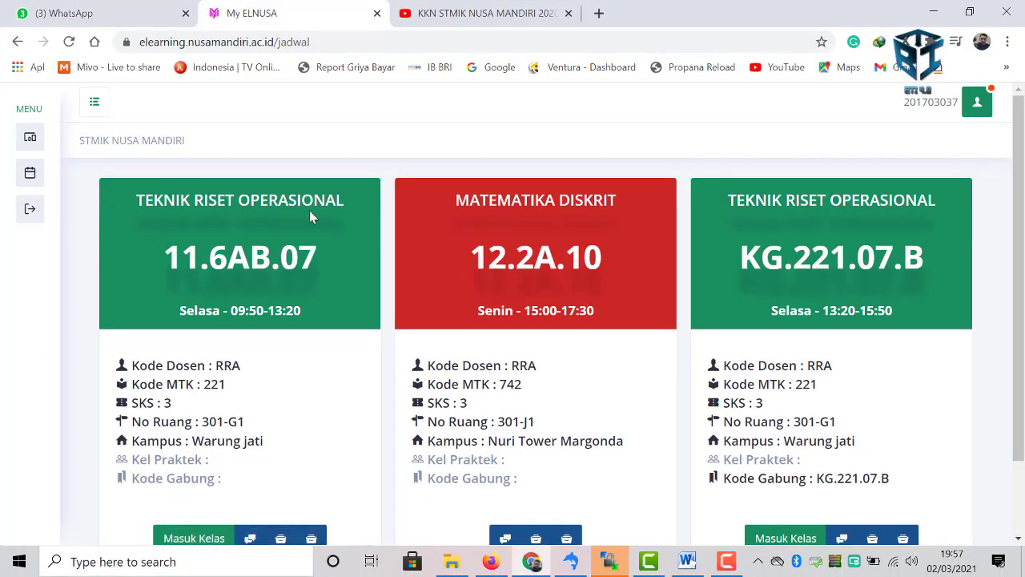
pyautogui.scroll(-1, 356, 183)
pyautogui.scroll(1, 355, 180)
# - Highlight the first class card's Tuesday 09:50-13:20 time slot
pyautogui.moveTo(180, 314); pyautogui.dragTo(310, 324)
pyautogui.scroll(-1, 514, 301)
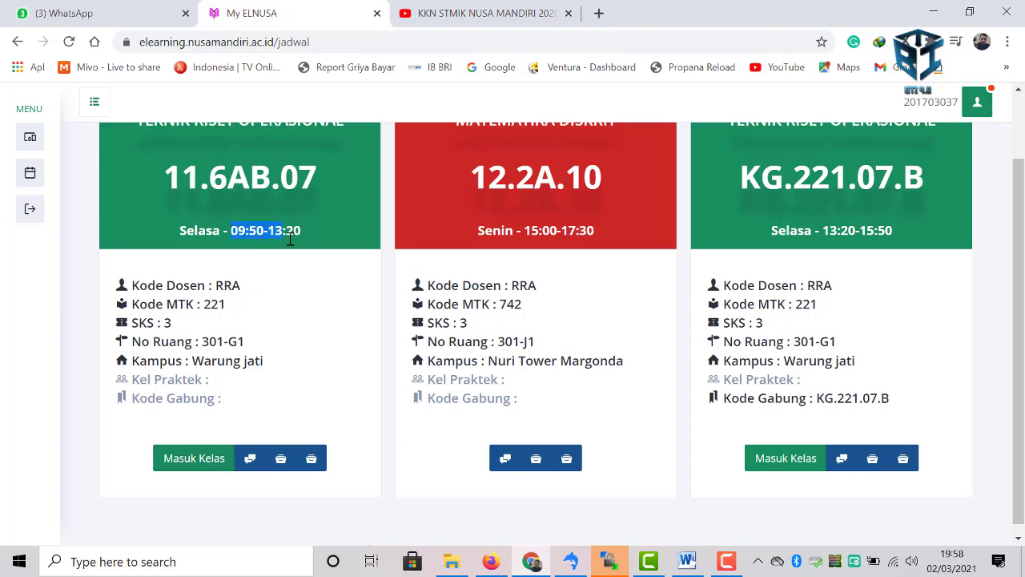
pyautogui.moveTo(290, 239); pyautogui.dragTo(305, 242)
# - Enter class 11.6AB.07, then return to the teaching schedule through the Mengajar menu
pyautogui.click(207, 466)
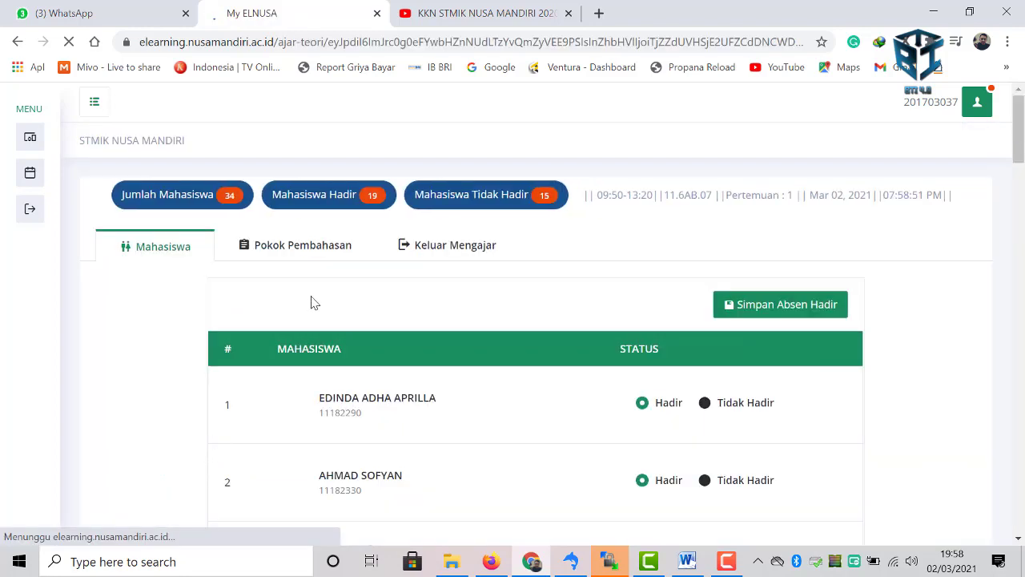
pyautogui.scroll(-4, 320, 295)
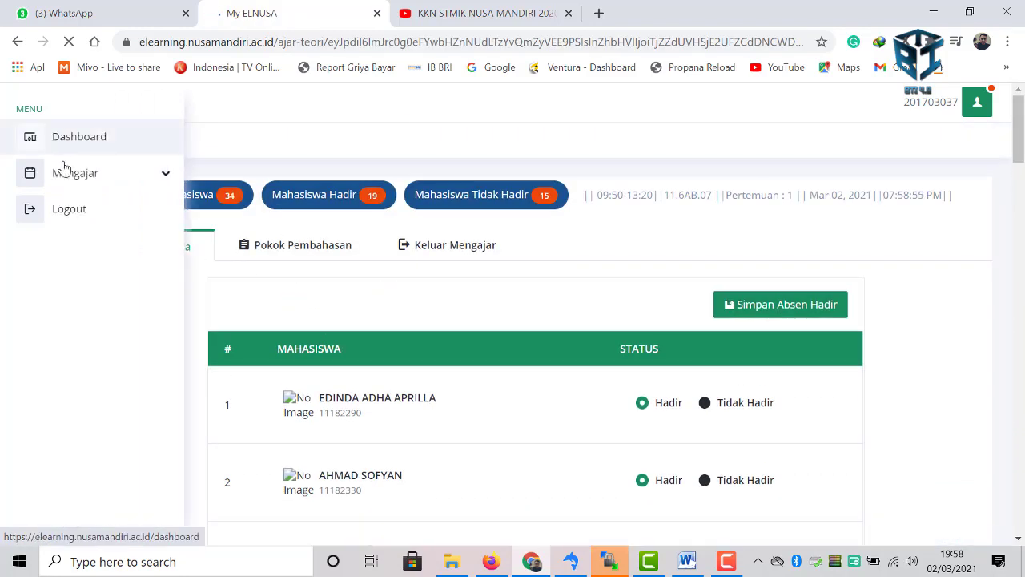
pyautogui.click(75, 173)
pyautogui.click(90, 206)
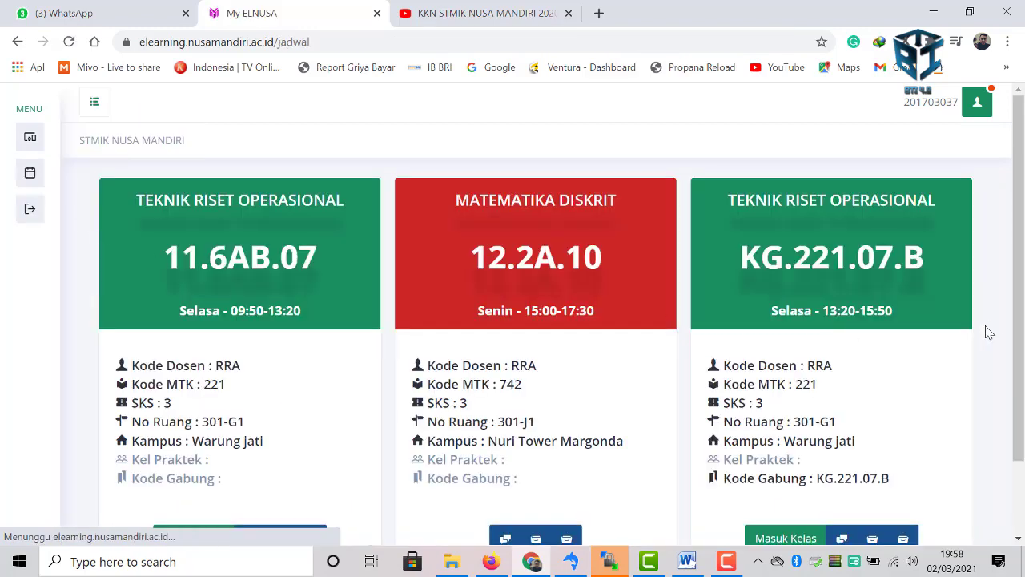
pyautogui.scroll(-2, 941, 286)
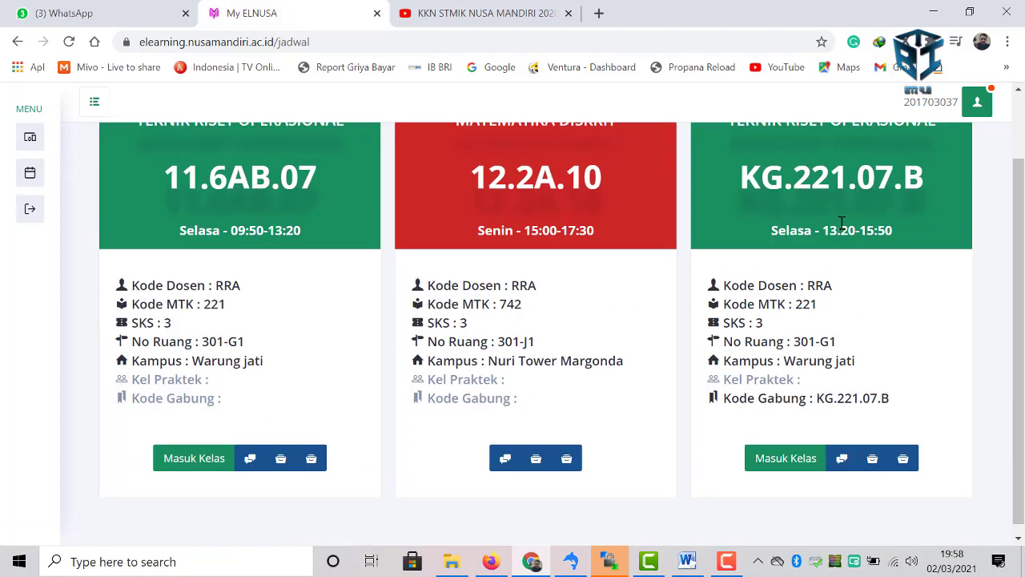
# - Try entering class KG.221.07.B and dismiss the not-yet-time warning
pyautogui.moveTo(824, 230); pyautogui.dragTo(877, 230)
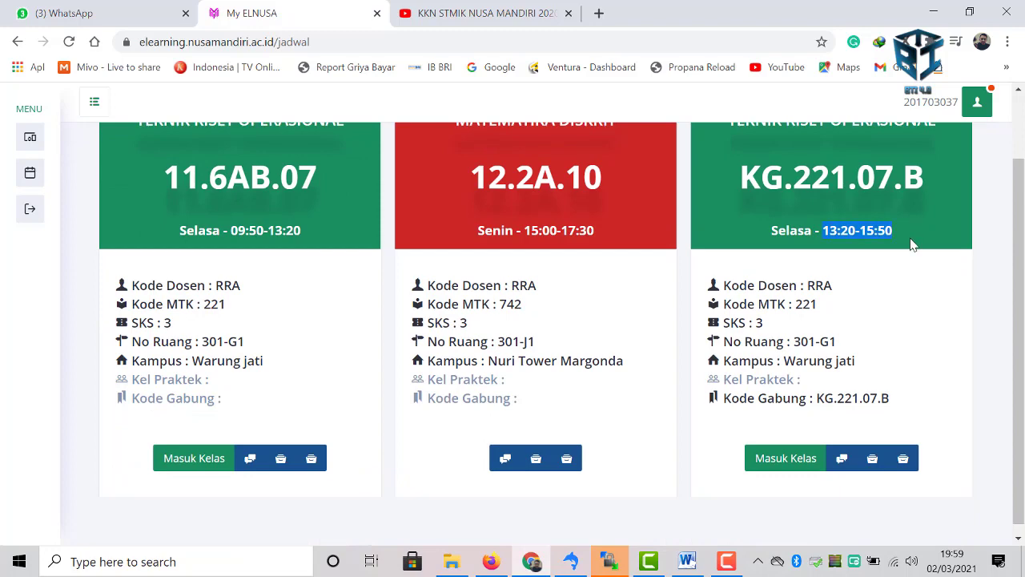
pyautogui.click(780, 462)
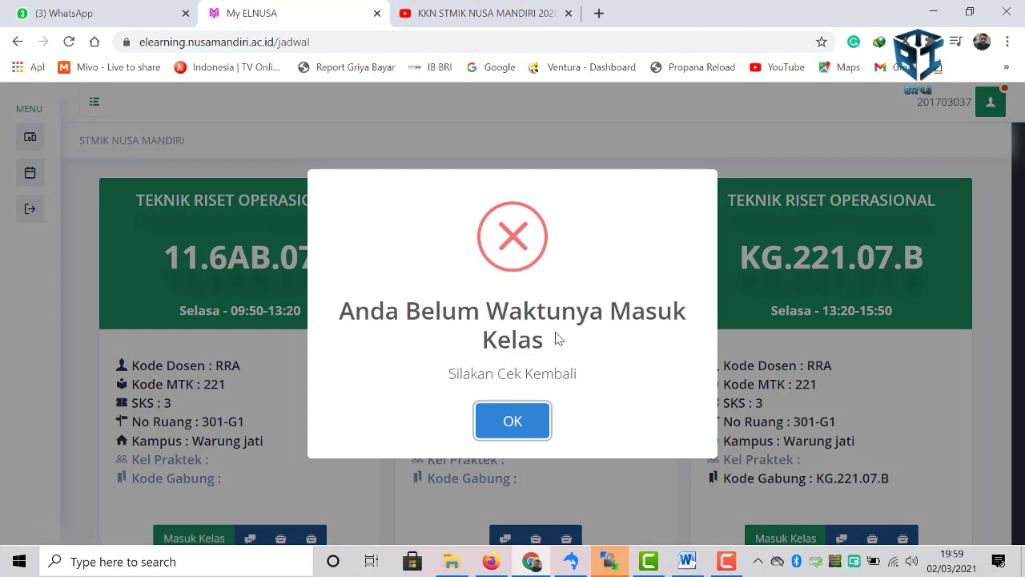
pyautogui.click(512, 420)
# - Enter class 11.6AB.07's Pertemuan 1 attendance page
pyautogui.scroll(-2, 516, 410)
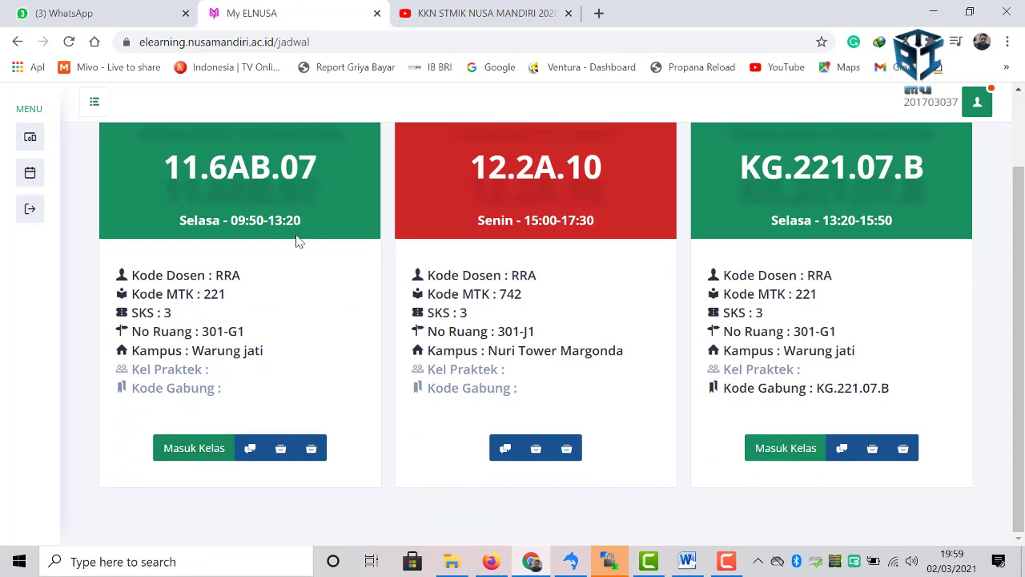
pyautogui.scroll(1, 297, 240)
pyautogui.scroll(-1, 293, 248)
pyautogui.click(217, 450)
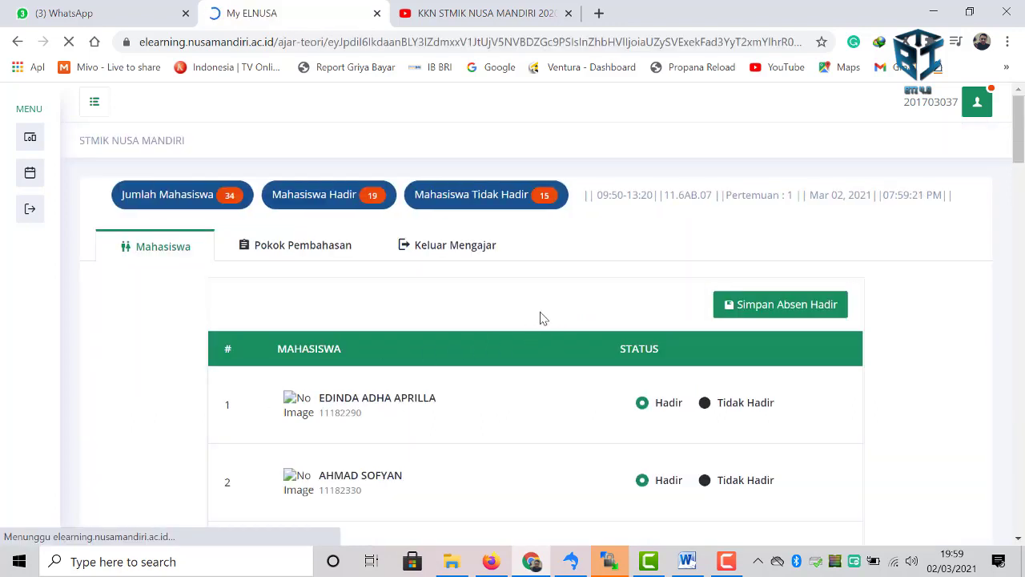
# - Mark students 18 and 21 as Hadir and save, giving 21 present and 13 absent
pyautogui.scroll(-4, 542, 317)
pyautogui.scroll(-5, 541, 318)
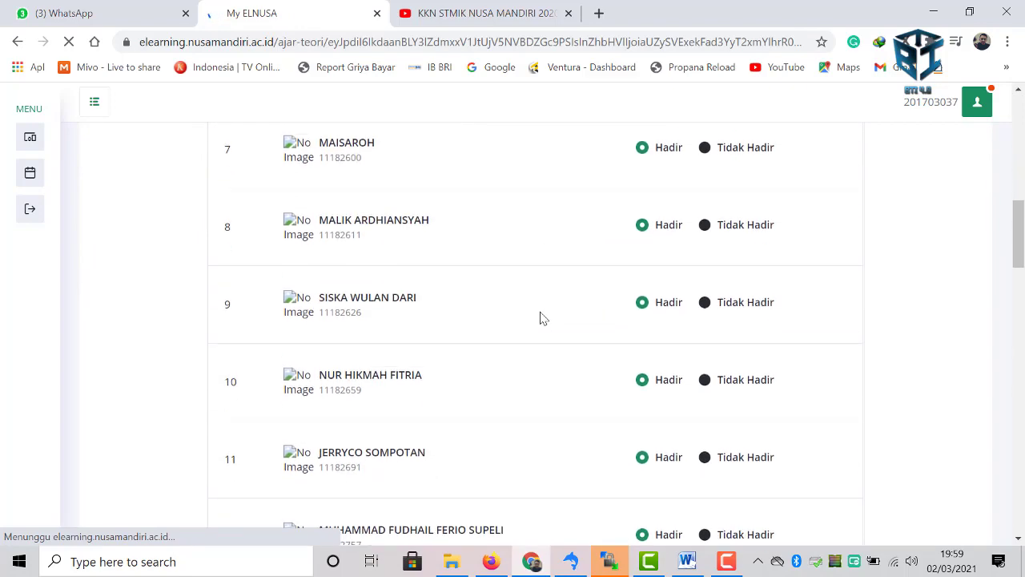
pyautogui.scroll(-4, 635, 316)
pyautogui.scroll(-4, 657, 389)
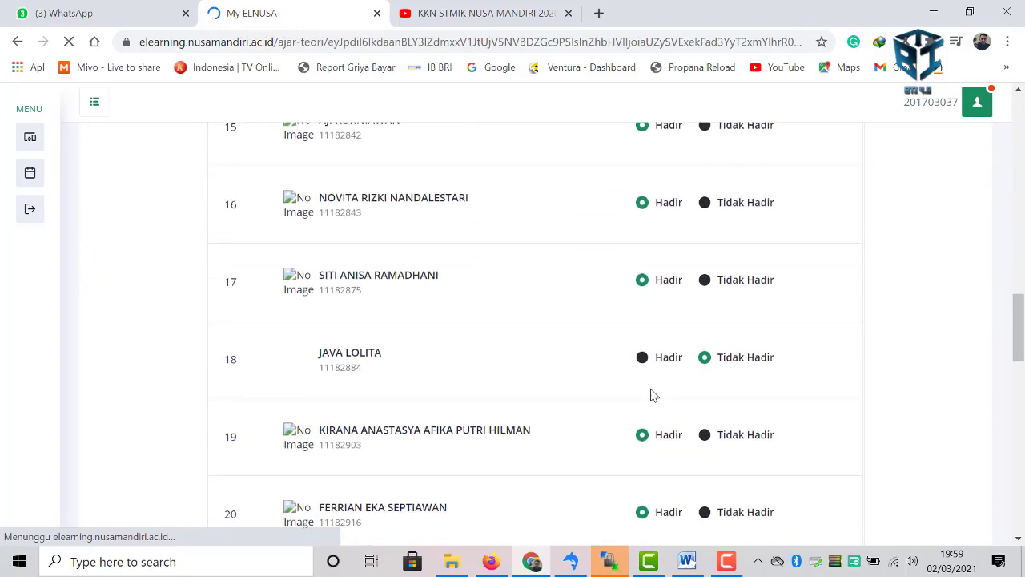
pyautogui.click(646, 361)
pyautogui.scroll(-3, 649, 358)
pyautogui.click(647, 357)
pyautogui.scroll(-2, 647, 356)
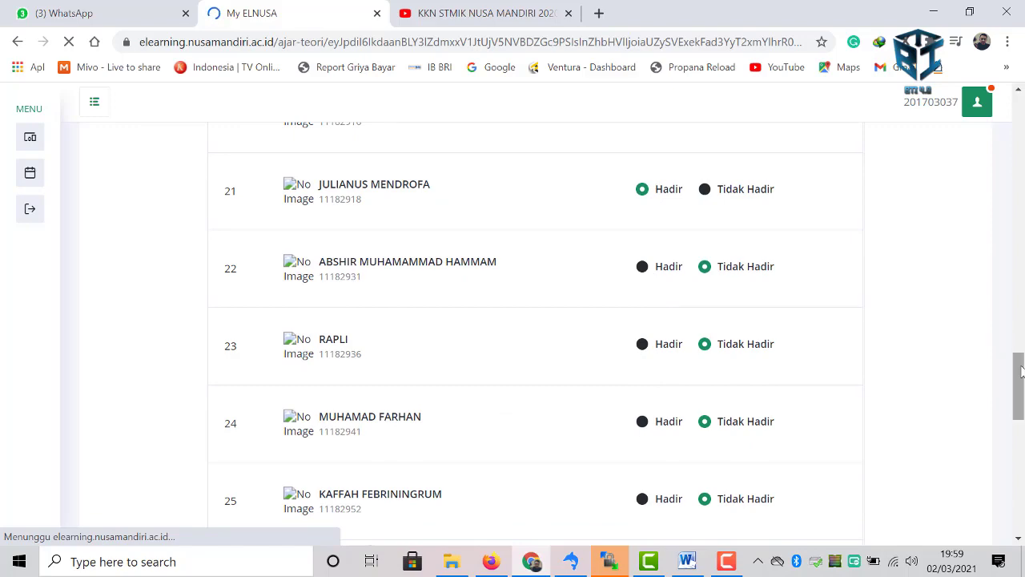
pyautogui.moveTo(1017, 382); pyautogui.dragTo(1005, 118)
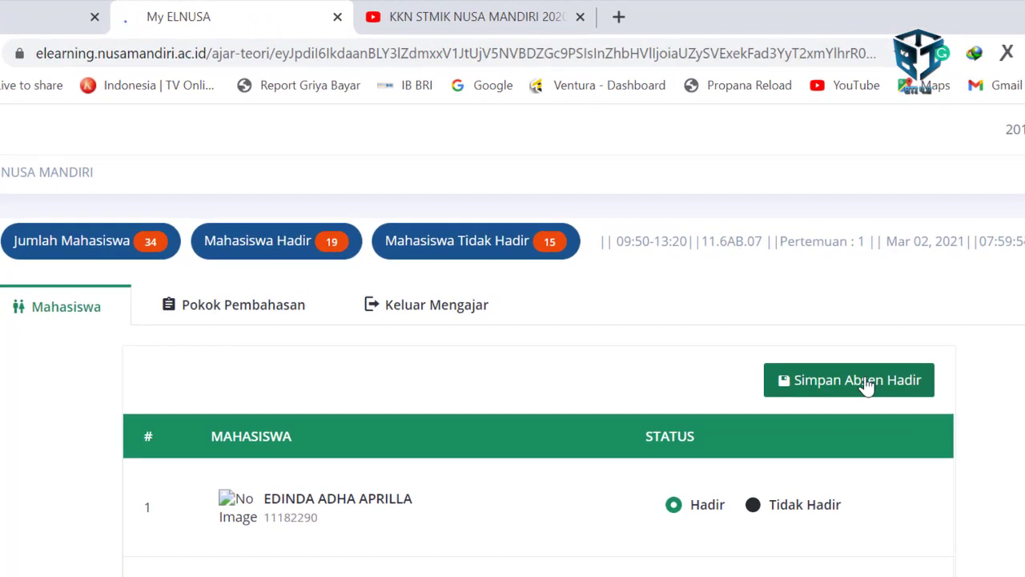
pyautogui.click(866, 385)
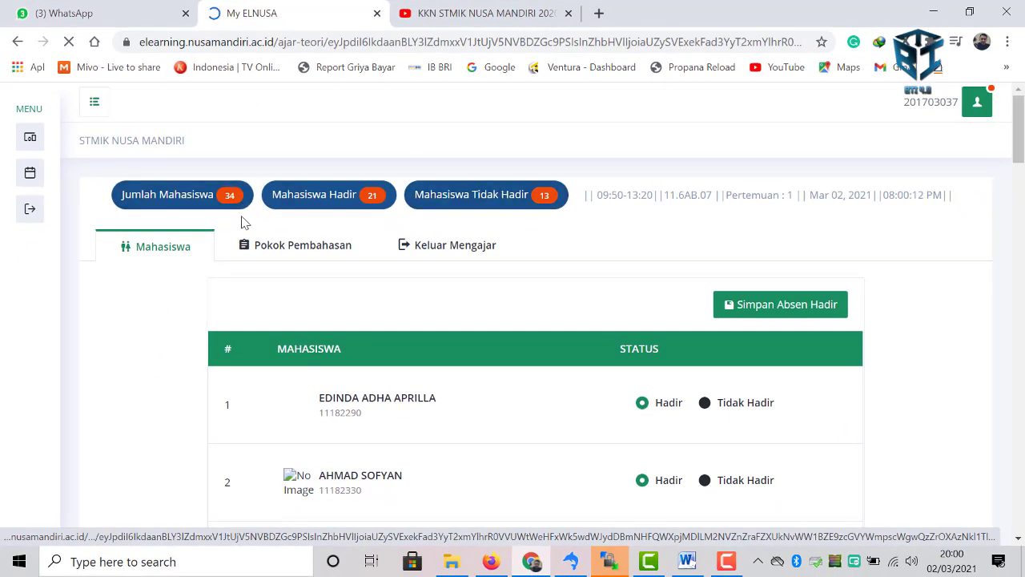
# - On Pokok Pembahasan, enter Rangkuman 'Mahasiswa memaparkan pengertian dan dasar riset' and Berita Acara 'Pertemuan 1 dasar riset'
pyautogui.click(277, 252)
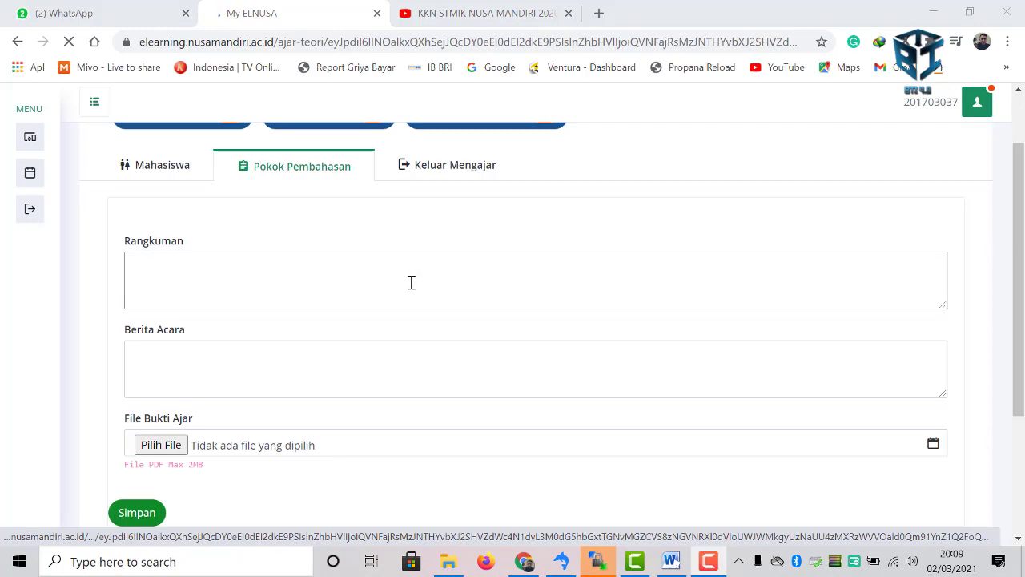
pyautogui.click(411, 284)
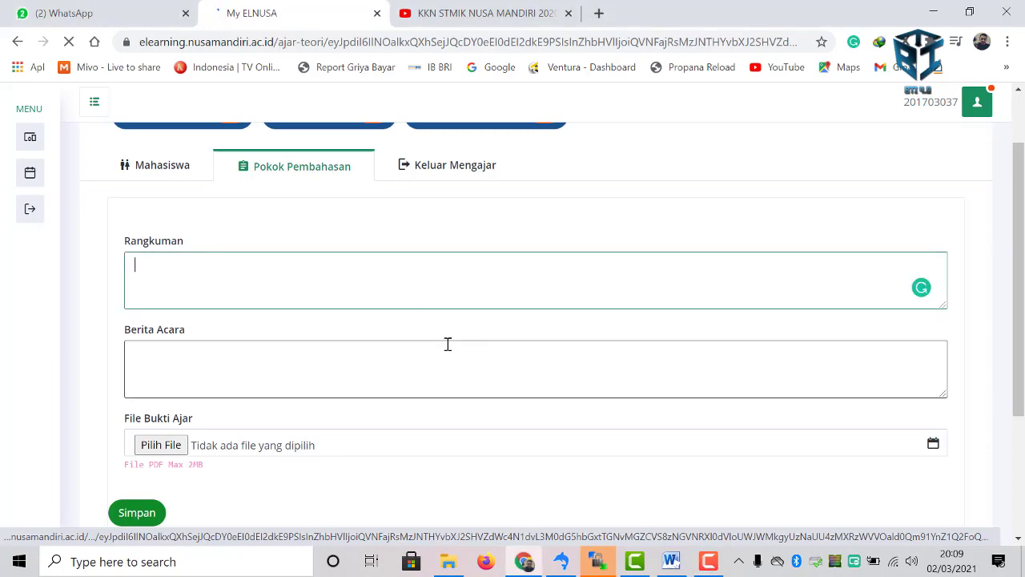
pyautogui.write('Mahasisw')
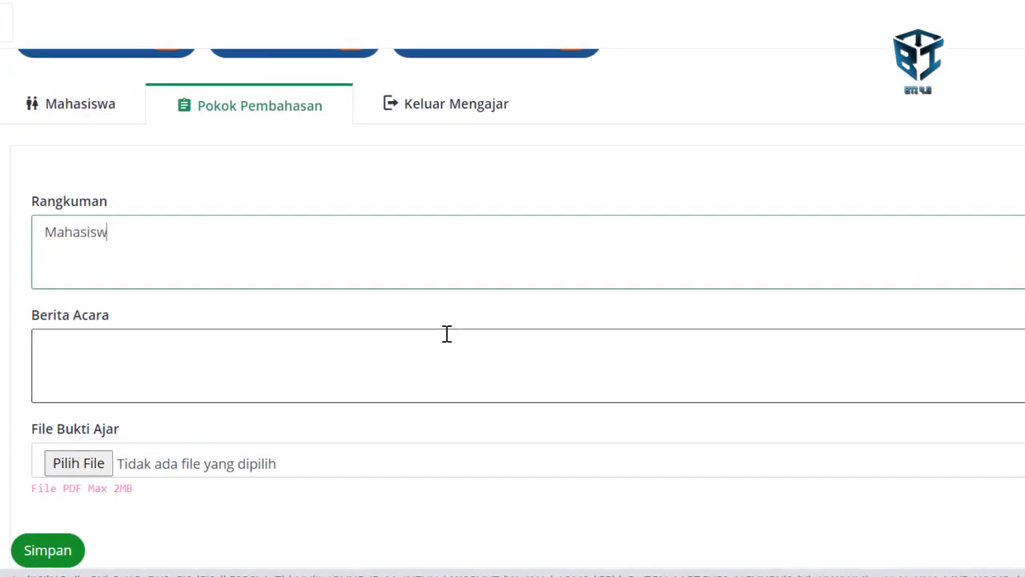
pyautogui.write('a mema')
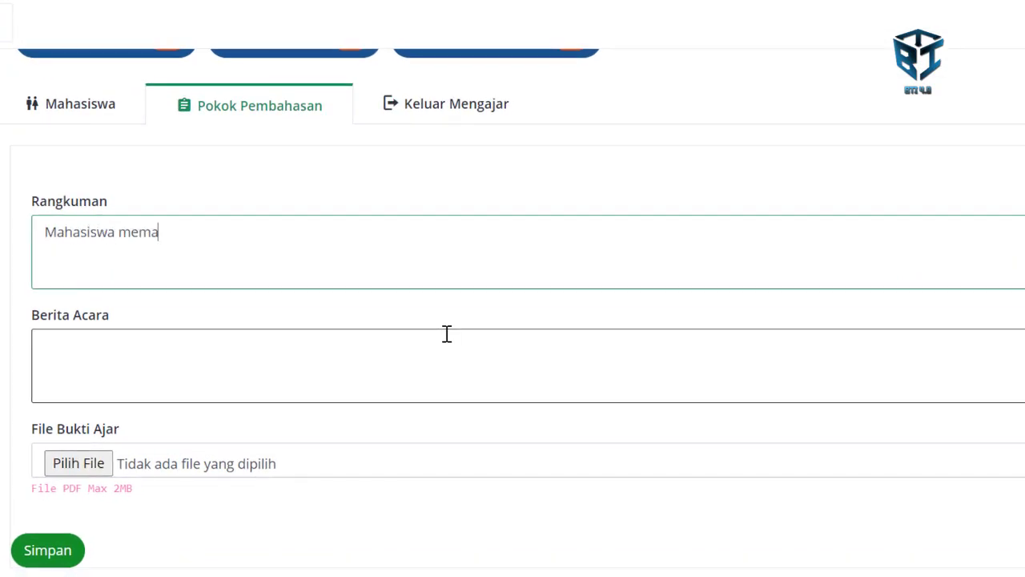
pyautogui.write('parkan pege')
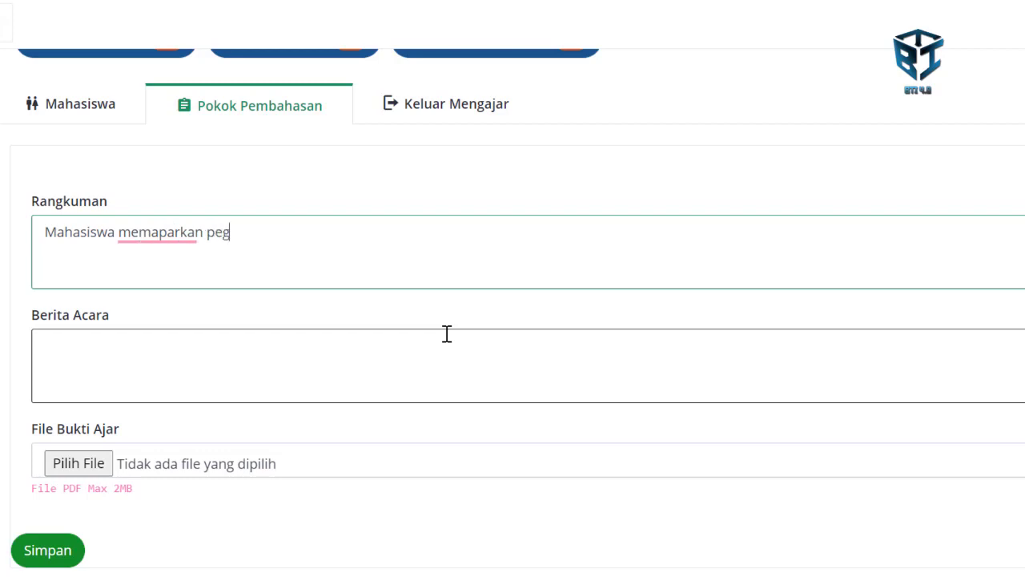
pyautogui.press('BackSpace')
pyautogui.press('BackSpace')
pyautogui.write('ngert')
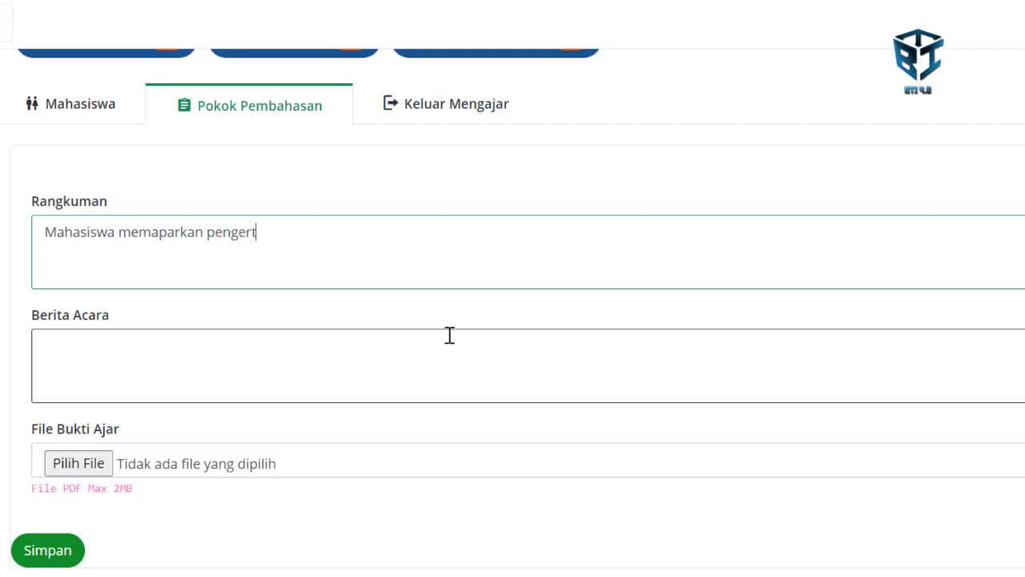
pyautogui.write('ian dan dasar riset')
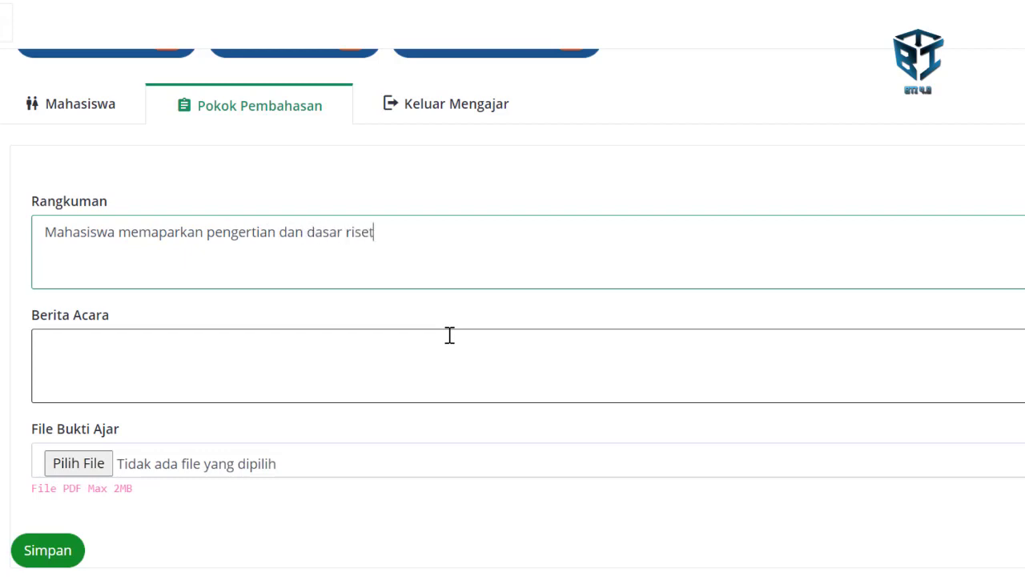
pyautogui.click(449, 335)
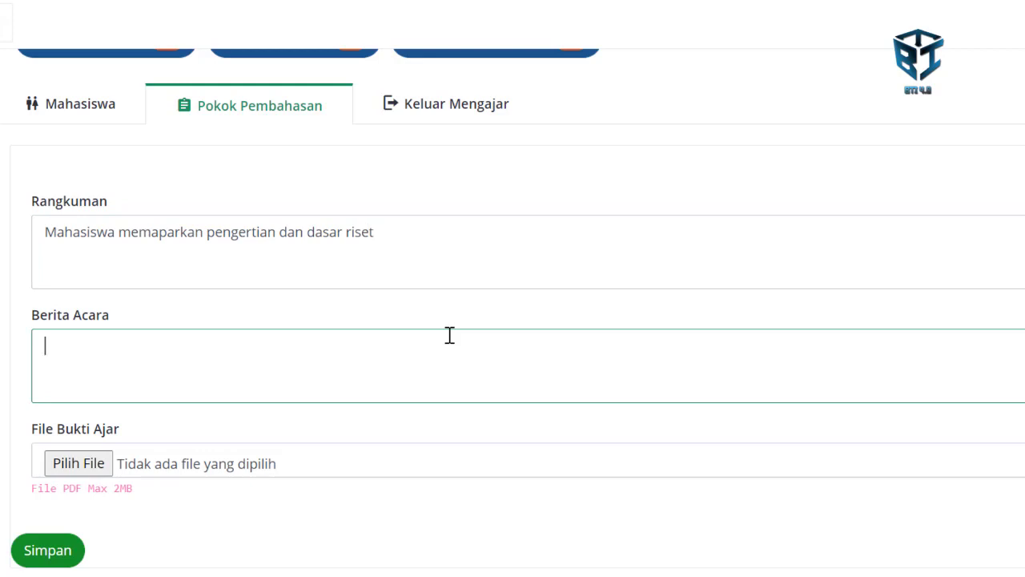
pyautogui.write('Pertemuan 1 dasar riset')
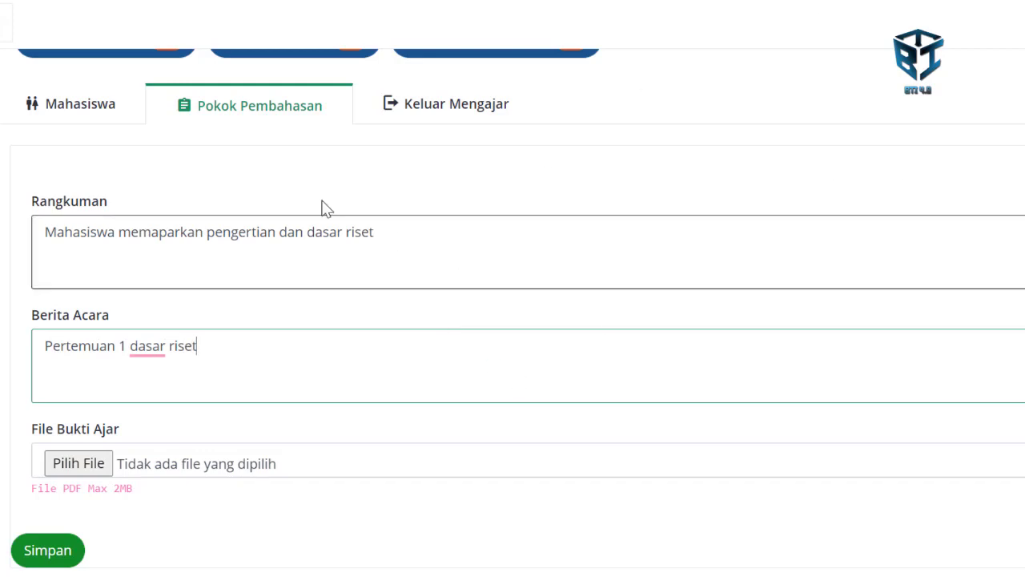
# - Attach 'Edaran Sosialisasi Jenjang Karir Dosen 12 September 2020.pdf' as teaching proof and submit with Simpan
pyautogui.click(88, 468)
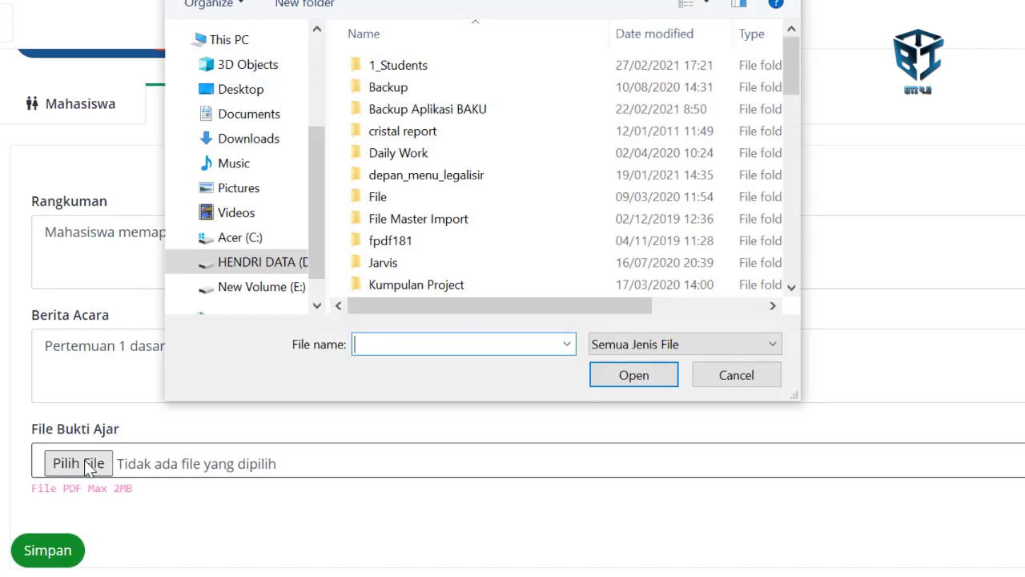
pyautogui.scroll(-2, 416, 238)
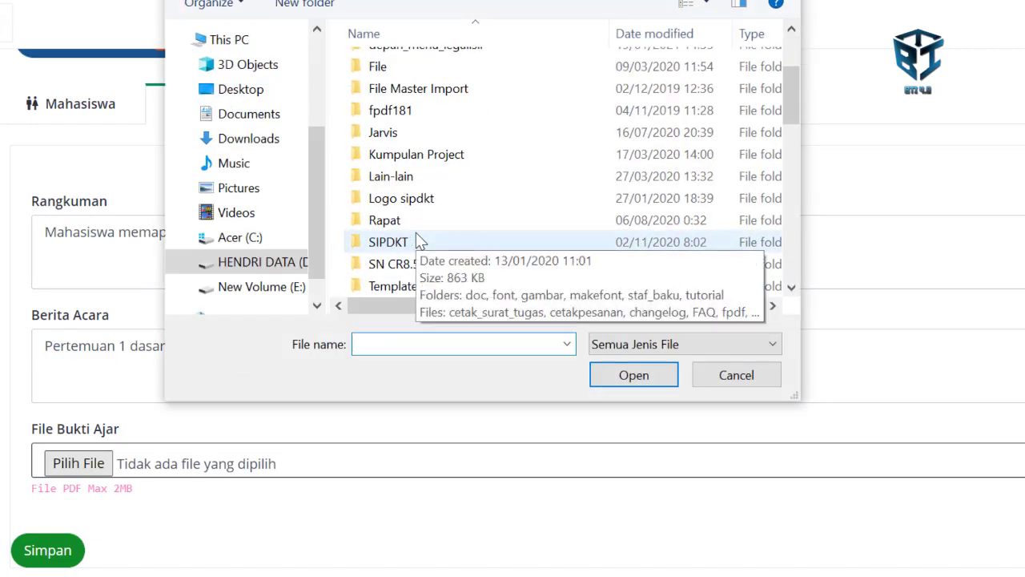
pyautogui.scroll(-3, 416, 235)
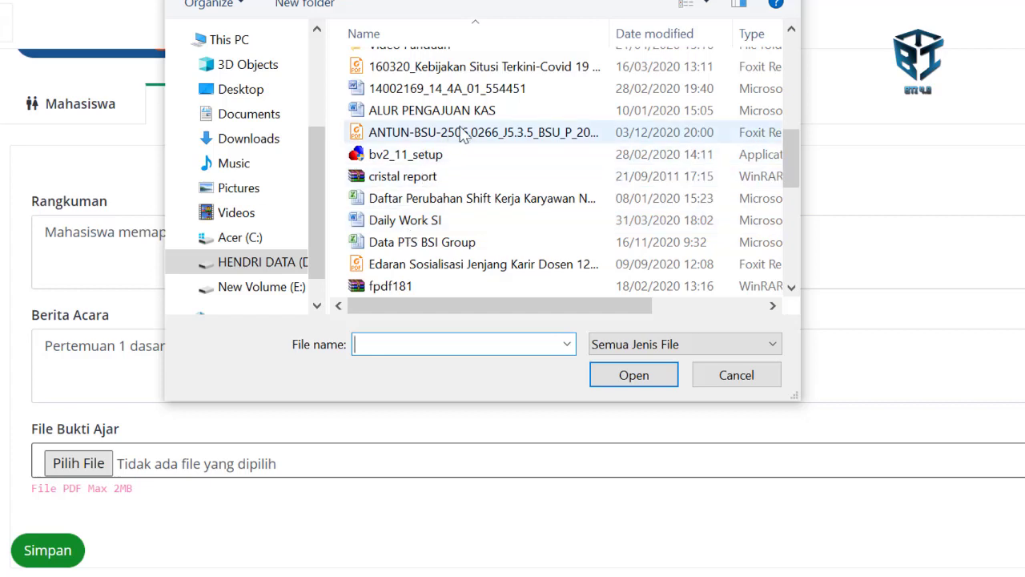
pyautogui.moveTo(499, 308)
pyautogui.mouseDown()
pyautogui.moveTo(686, 294)
pyautogui.moveTo(486, 309)
pyautogui.mouseUp()
pyautogui.click(471, 263)
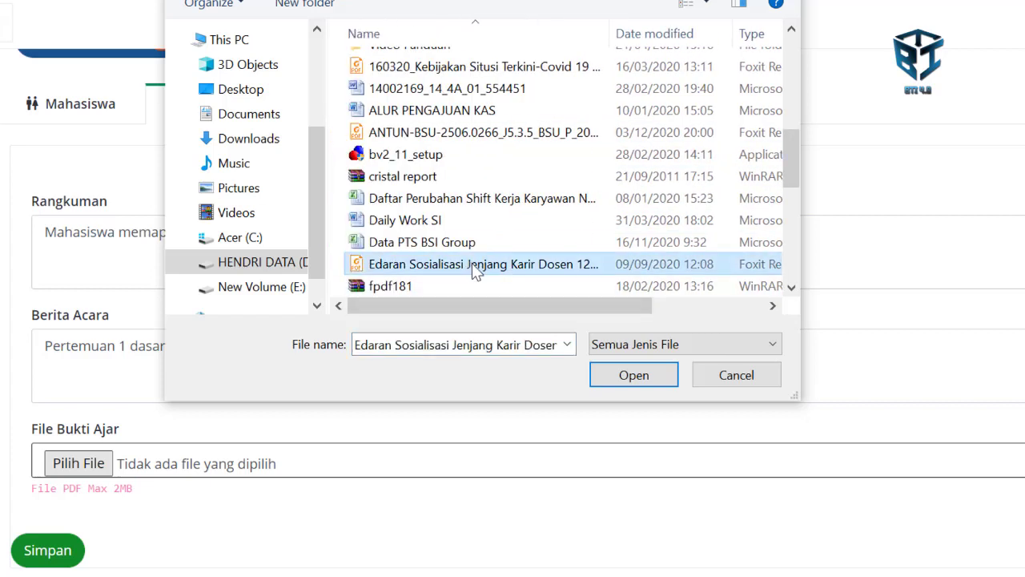
pyautogui.click(634, 376)
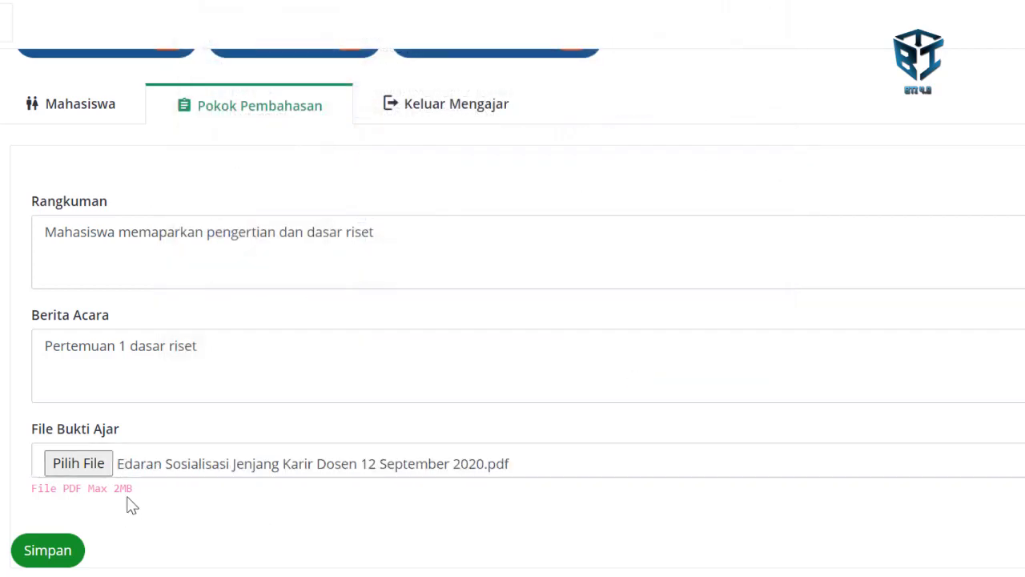
pyautogui.click(50, 551)
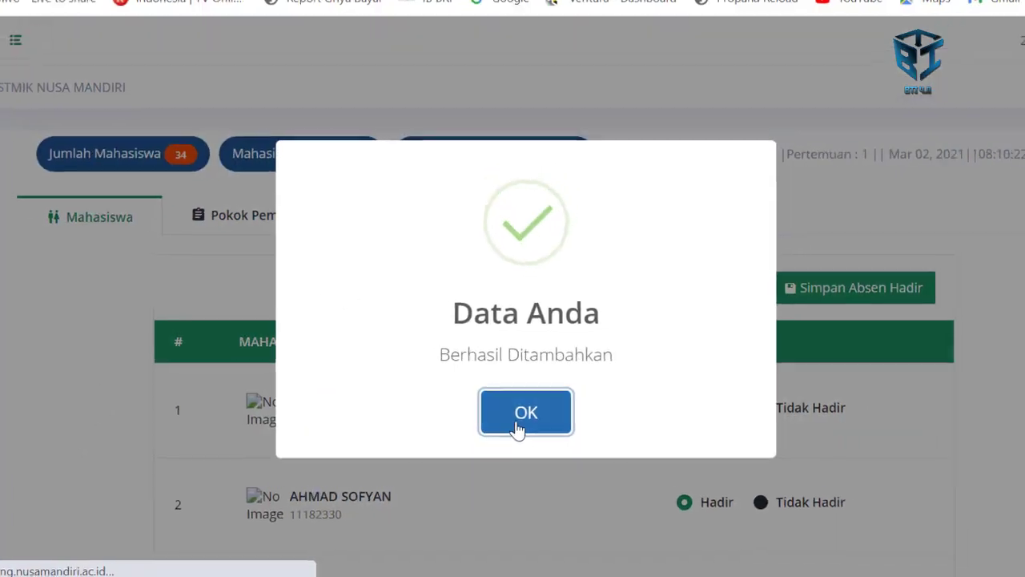
# - Dismiss the success message and check meeting 1's row in the Pokok Pembahasan records table
pyautogui.click(517, 427)
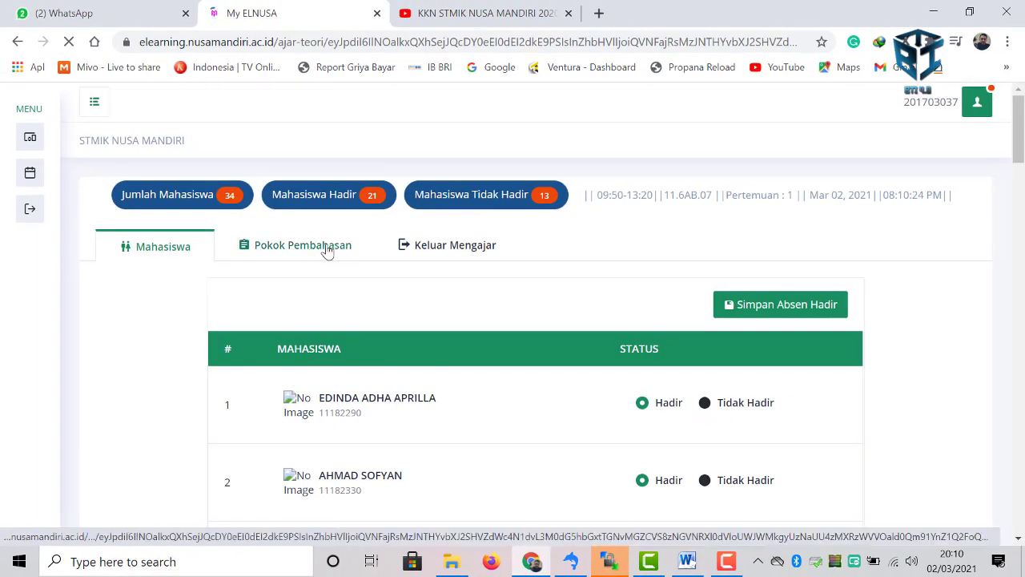
pyautogui.click(326, 249)
pyautogui.scroll(-3, 327, 261)
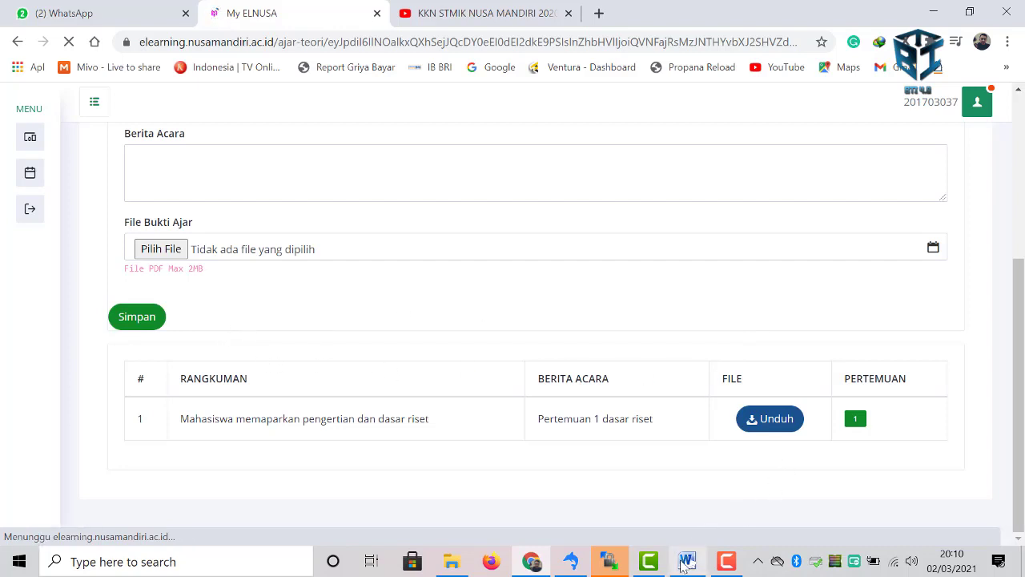
pyautogui.moveTo(682, 565)
pyautogui.click(677, 497)
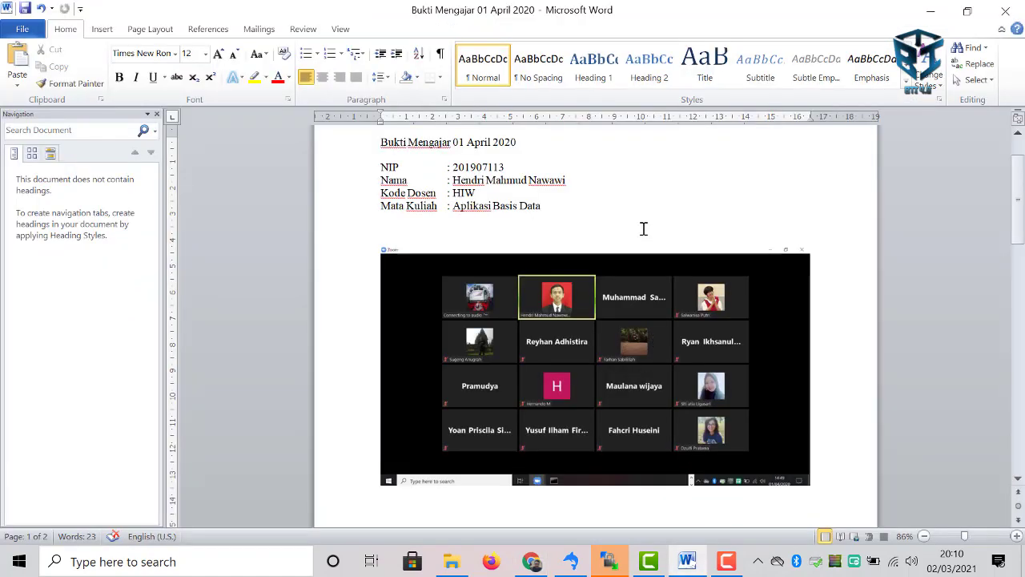
pyautogui.scroll(-3, 643, 229)
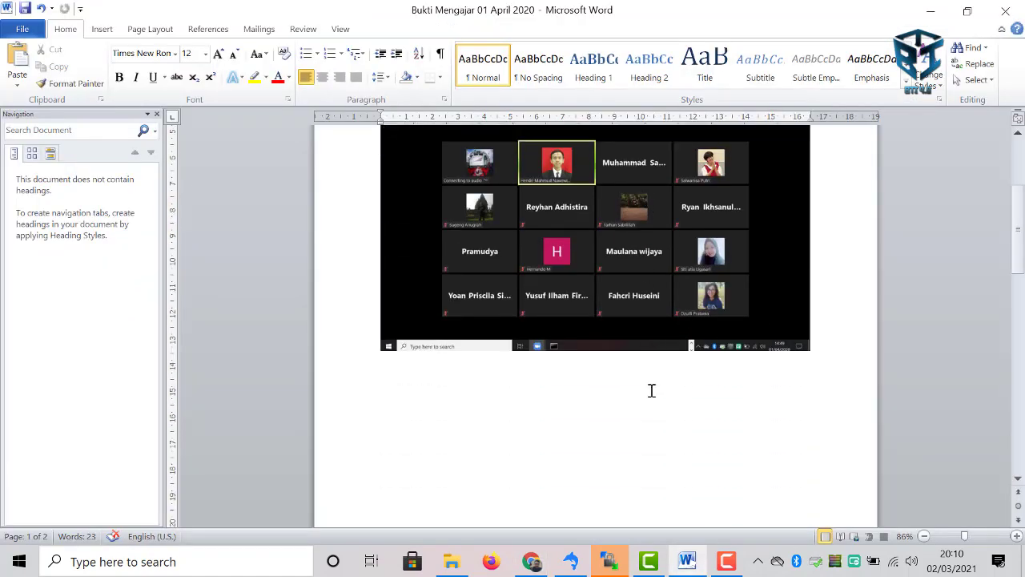
pyautogui.scroll(-6, 649, 399)
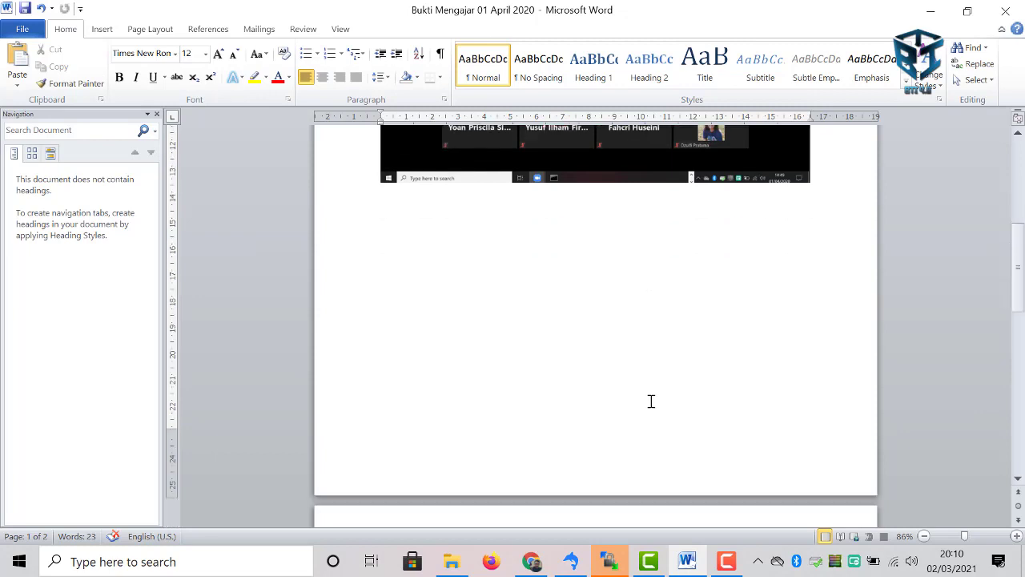
pyautogui.scroll(-4, 651, 401)
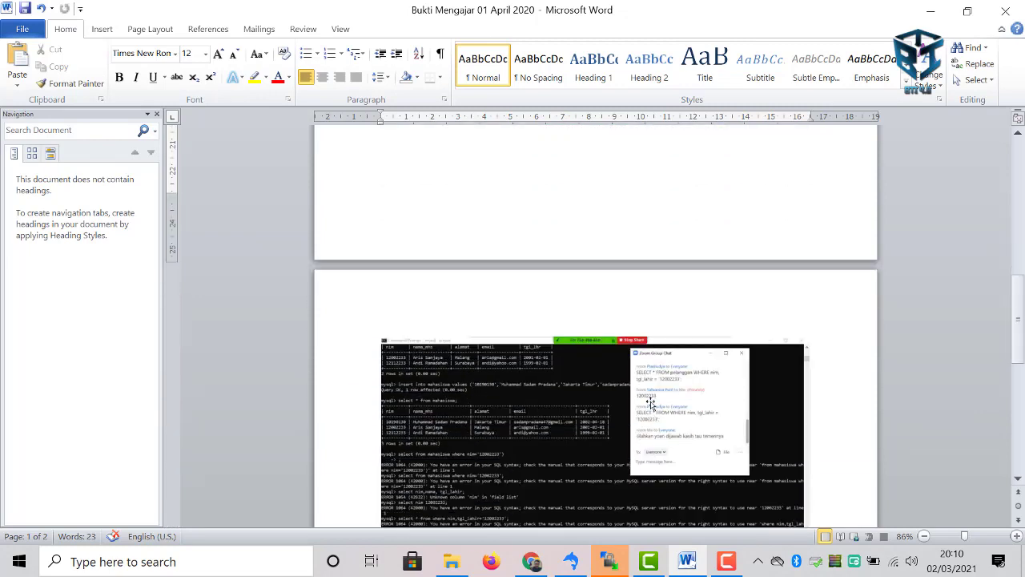
pyautogui.scroll(-8, 650, 403)
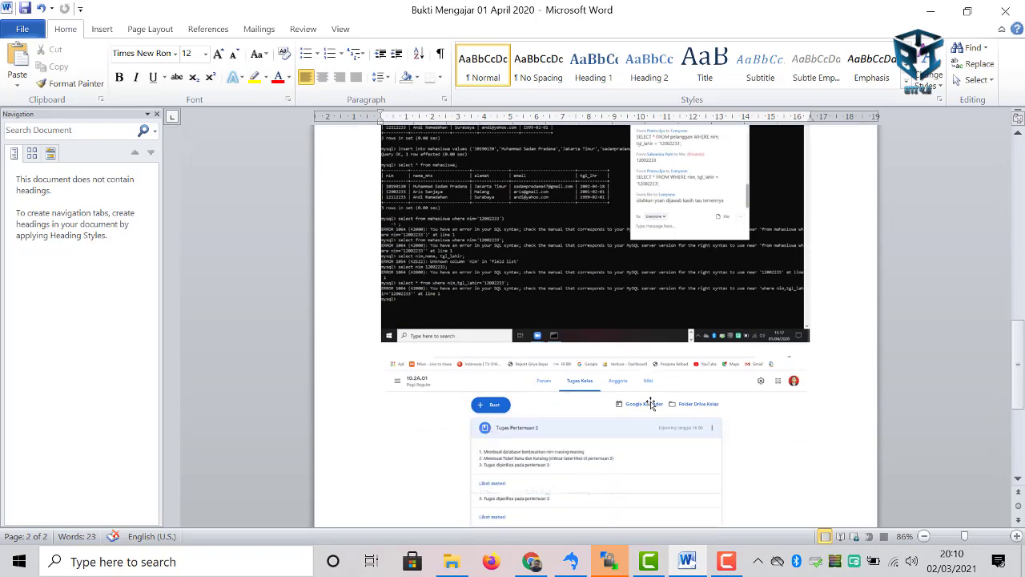
pyautogui.scroll(5, 651, 404)
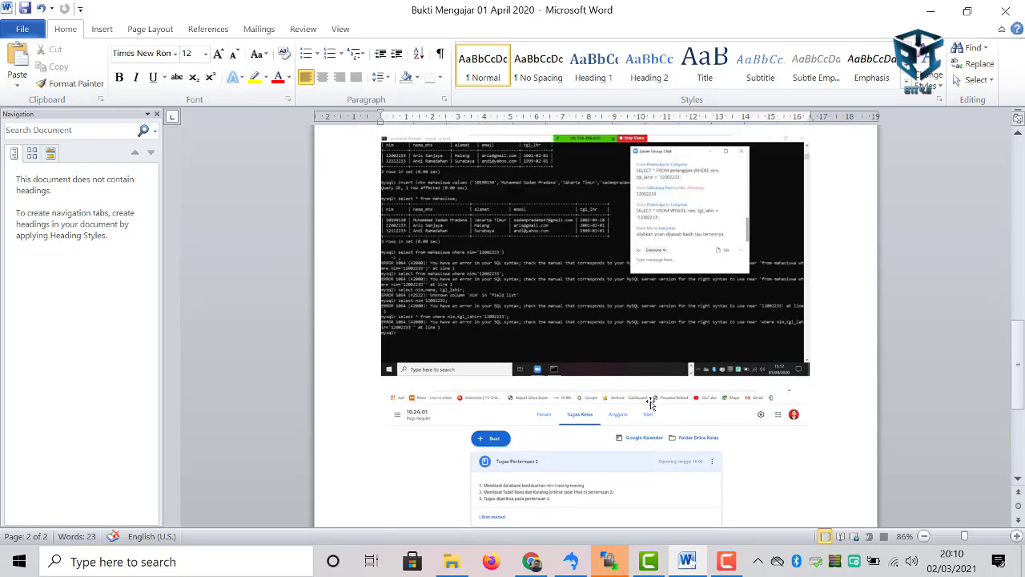
pyautogui.scroll(16, 651, 403)
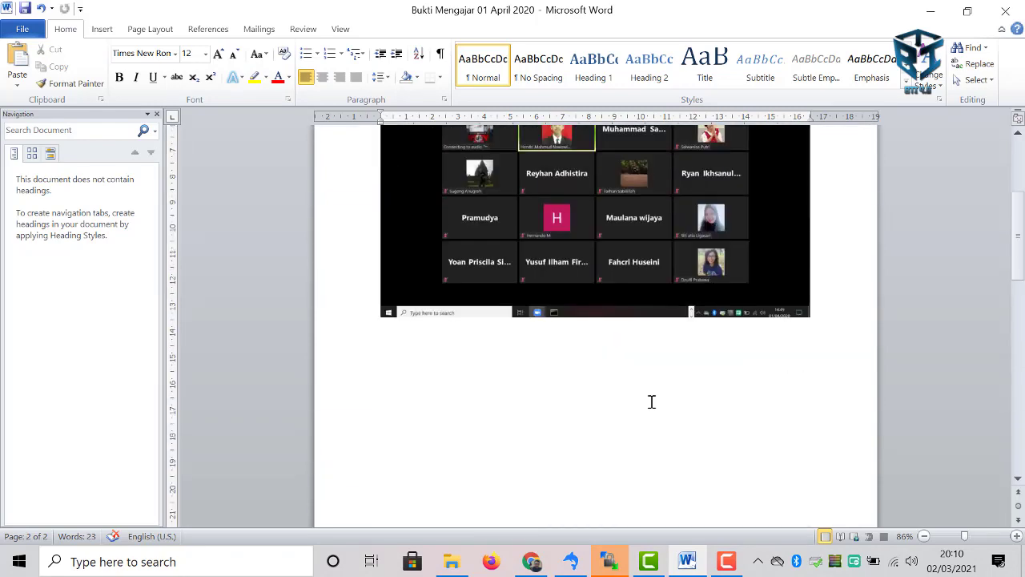
pyautogui.scroll(3, 651, 401)
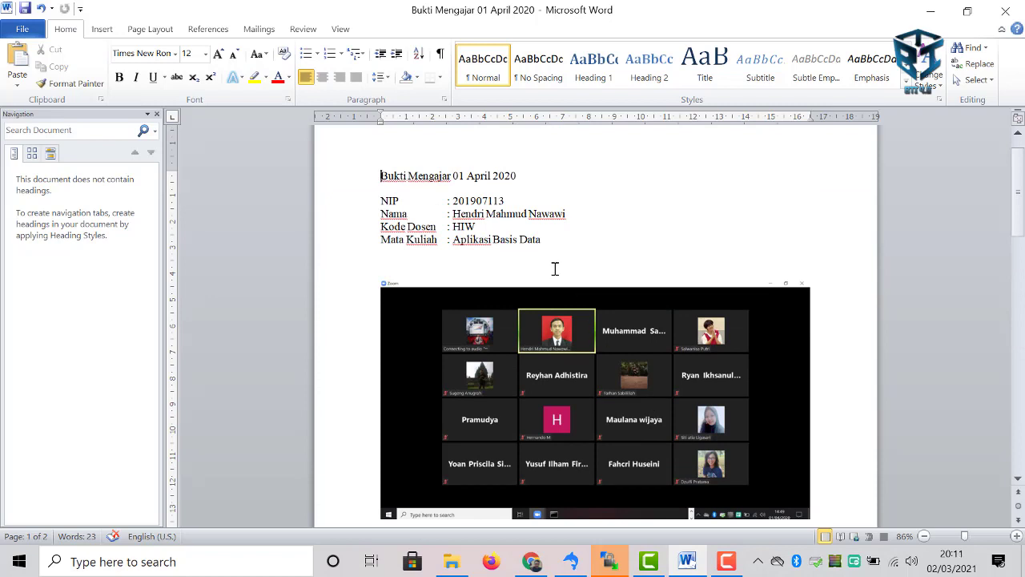
pyautogui.scroll(-5, 554, 268)
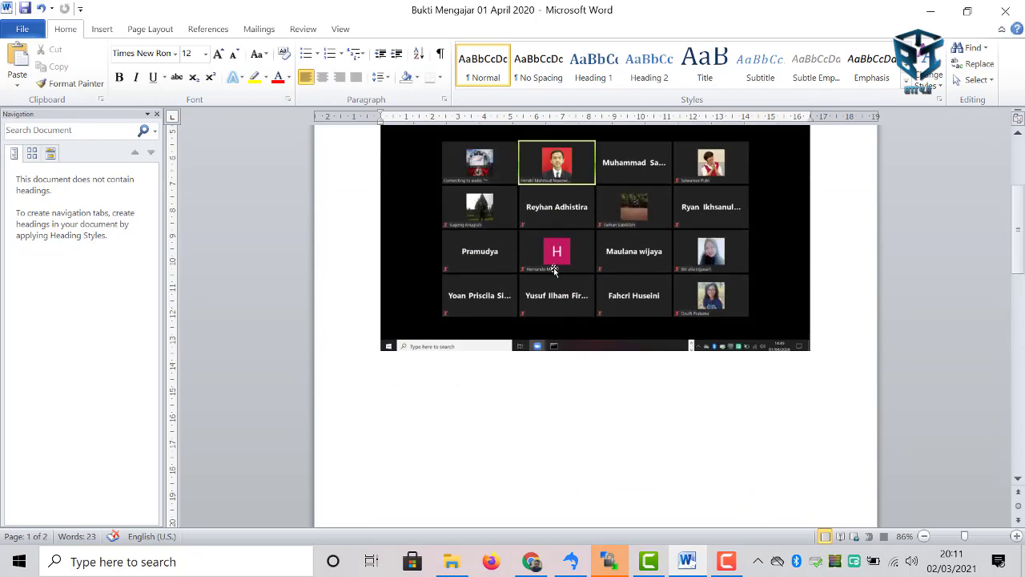
pyautogui.scroll(-5, 554, 269)
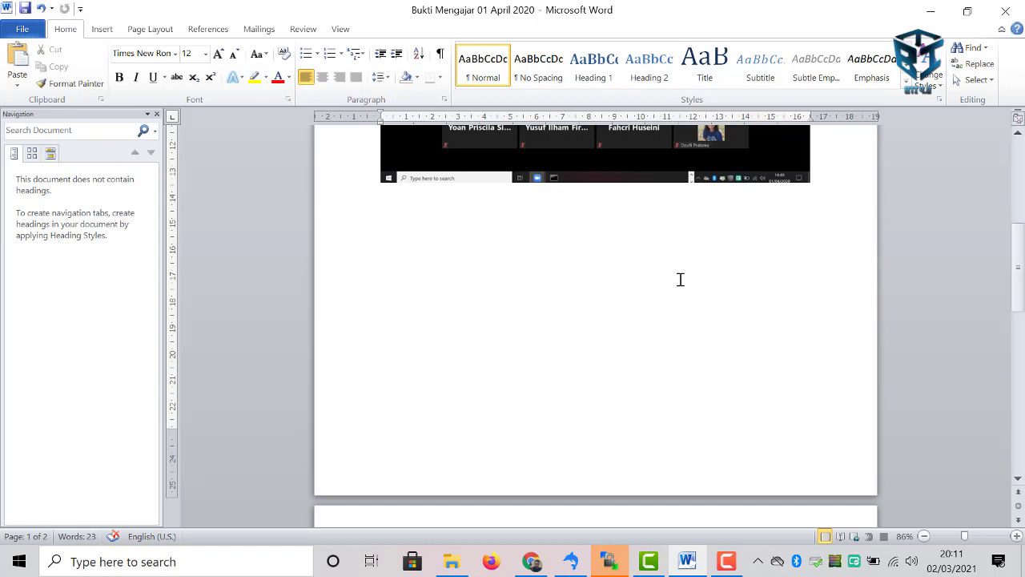
pyautogui.scroll(11, 679, 279)
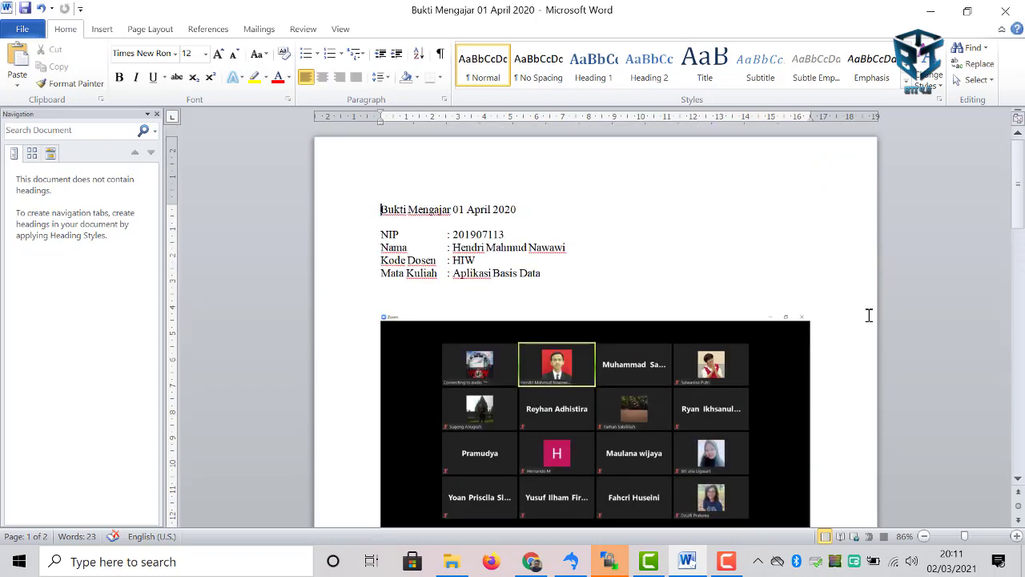
# - Save 'Bukti Mengajar 01 April 2020' as a PDF, replacing the existing PDF file
pyautogui.click(21, 31)
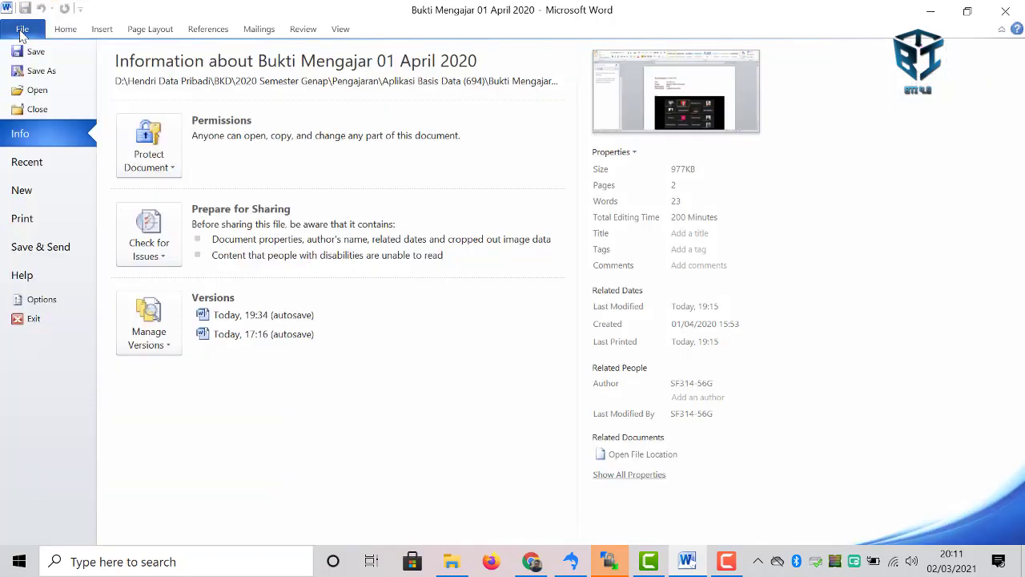
pyautogui.click(40, 70)
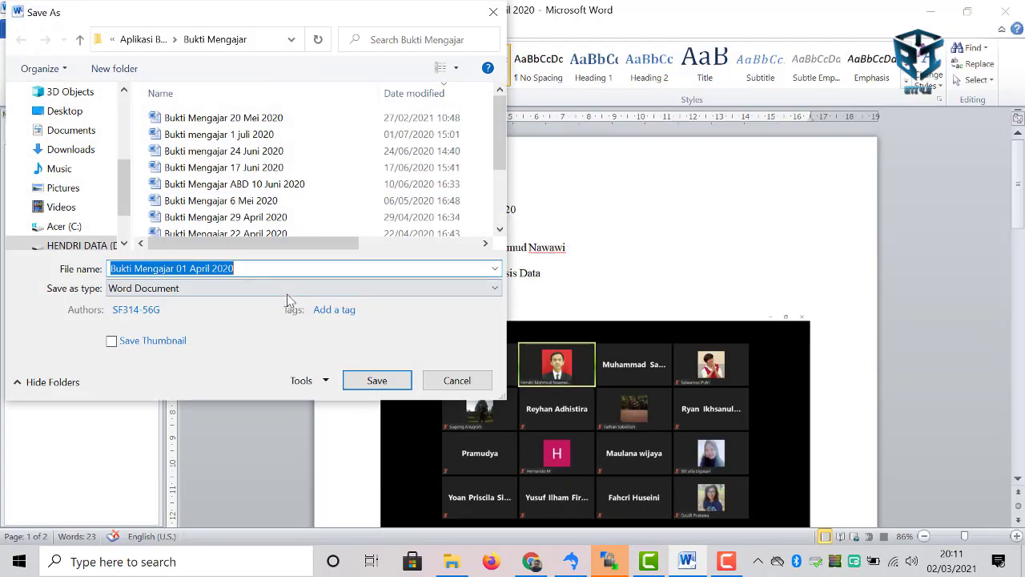
pyautogui.click(284, 290)
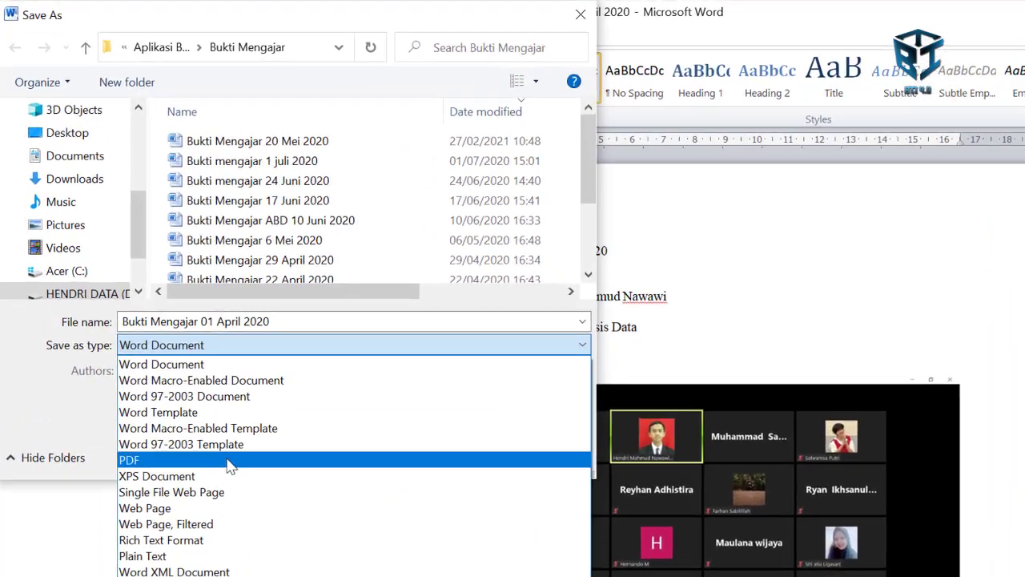
pyautogui.click(128, 383)
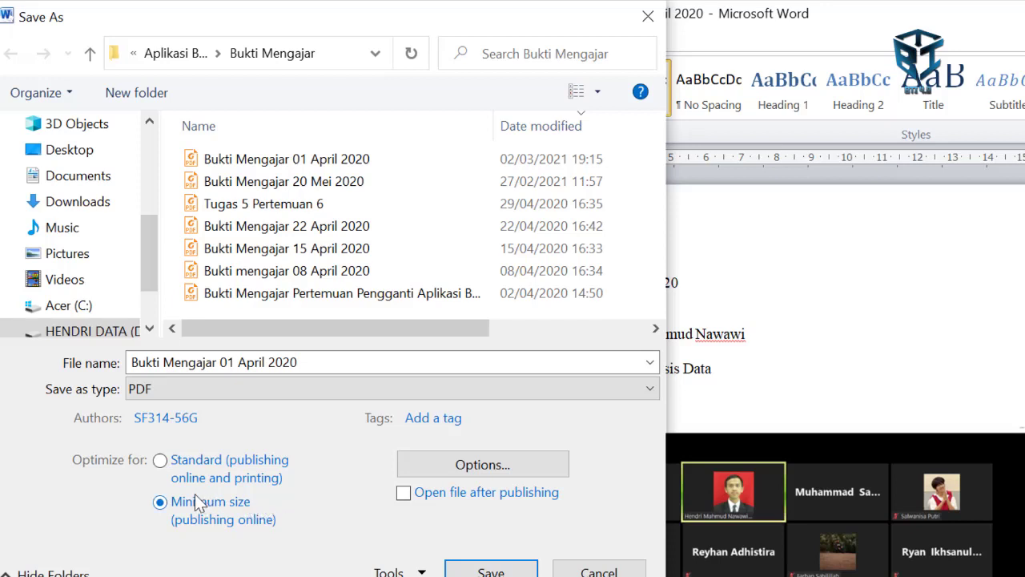
pyautogui.click(486, 571)
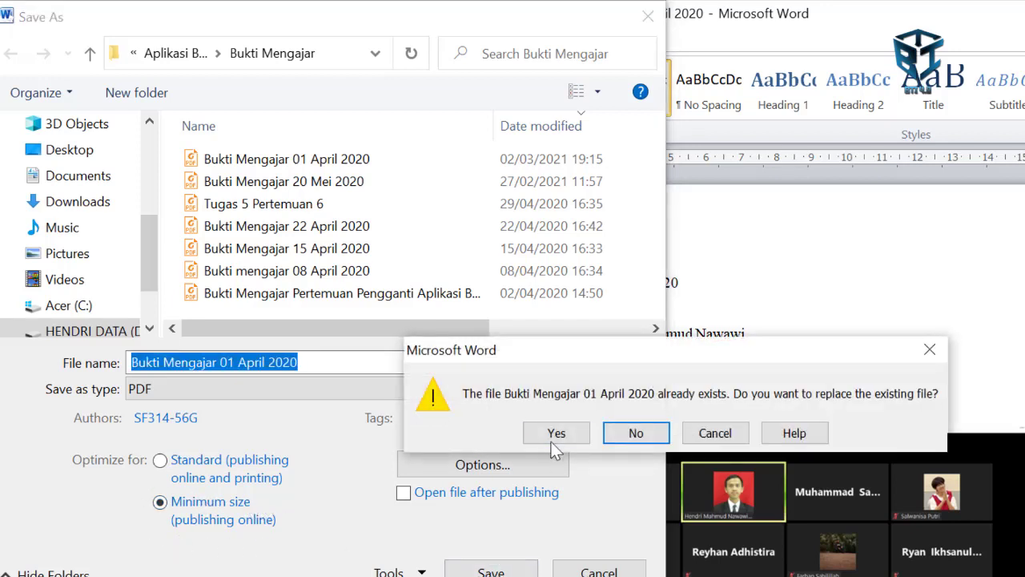
pyautogui.click(552, 437)
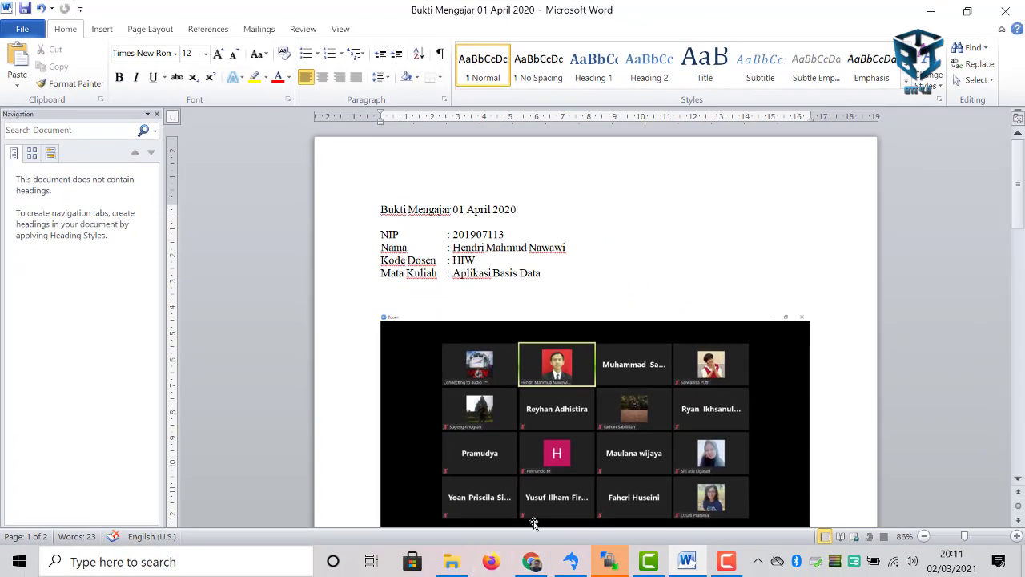
pyautogui.moveTo(542, 566)
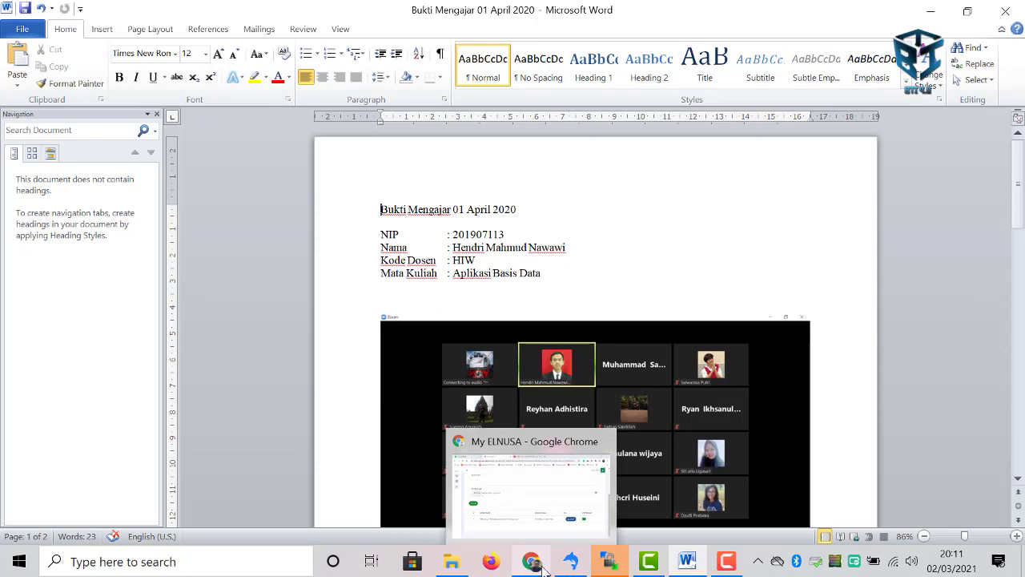
# - Attempt the Keluar Mengajar check-out with the 21:40 and 21:30 times, which gets refused
pyautogui.click(526, 512)
pyautogui.scroll(3, 381, 343)
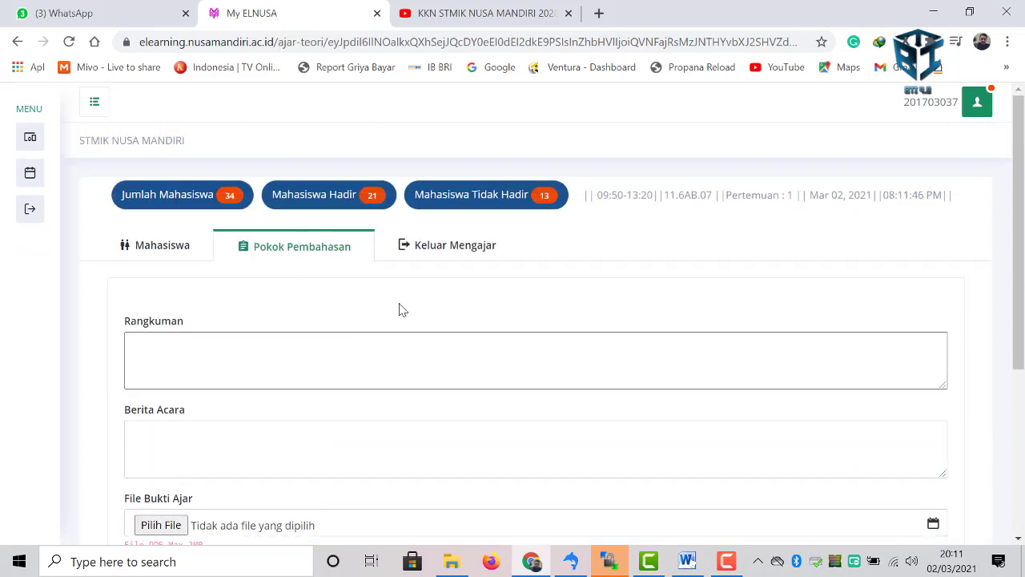
pyautogui.click(451, 251)
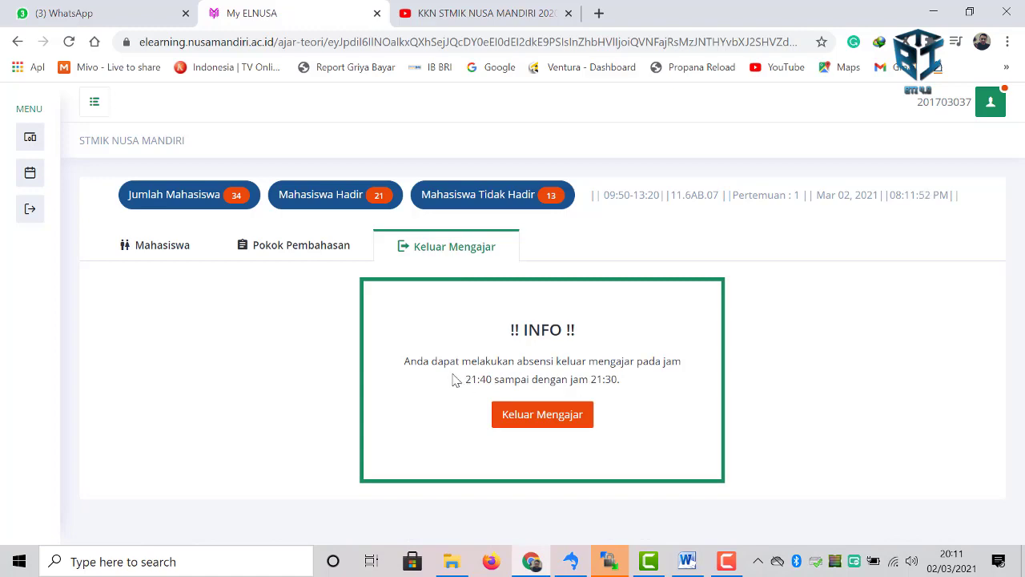
pyautogui.moveTo(466, 379); pyautogui.dragTo(507, 375)
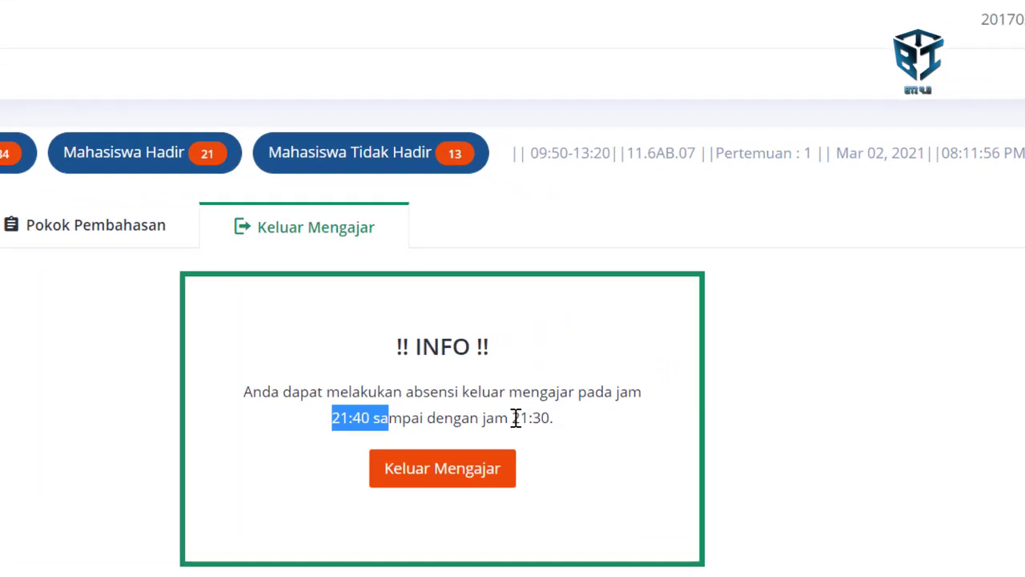
pyautogui.moveTo(591, 380); pyautogui.dragTo(610, 379)
pyautogui.moveTo(542, 418); pyautogui.dragTo(553, 418)
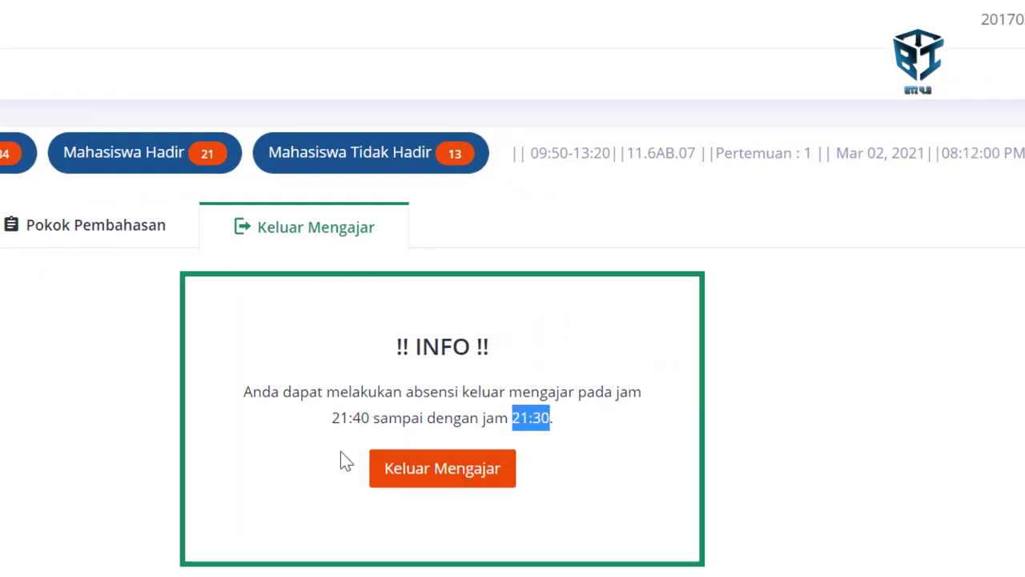
pyautogui.click(455, 473)
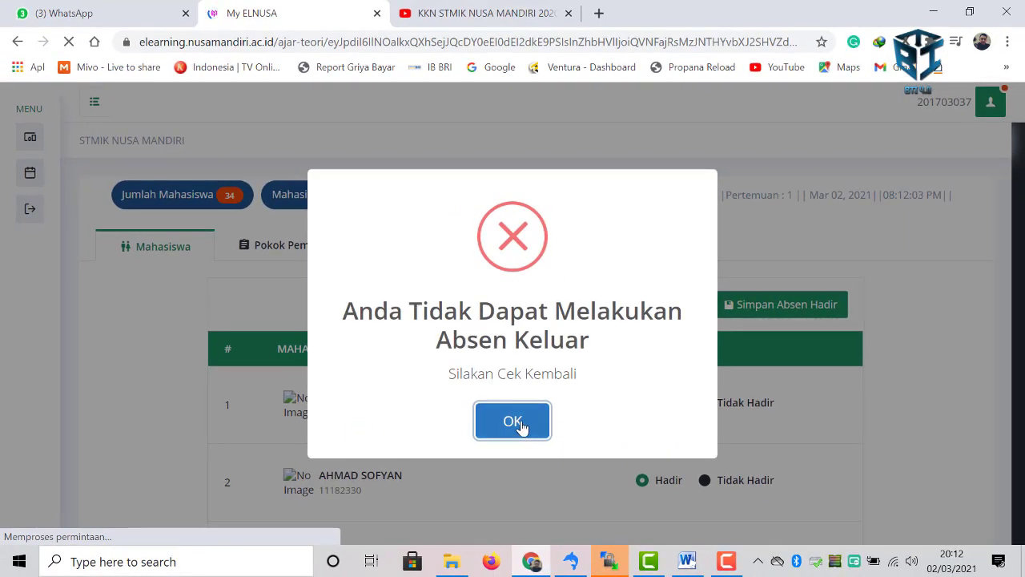
# - Dismiss the check-out error and go to class 11.6AB.07's Ruang Diskusi via Jadwal Mengajar
pyautogui.click(521, 425)
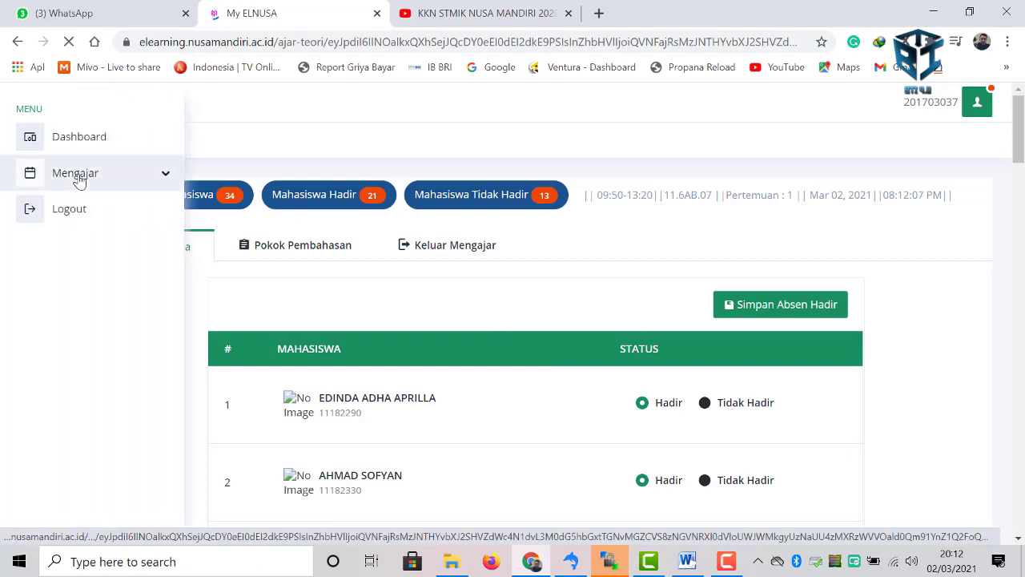
pyautogui.click(78, 176)
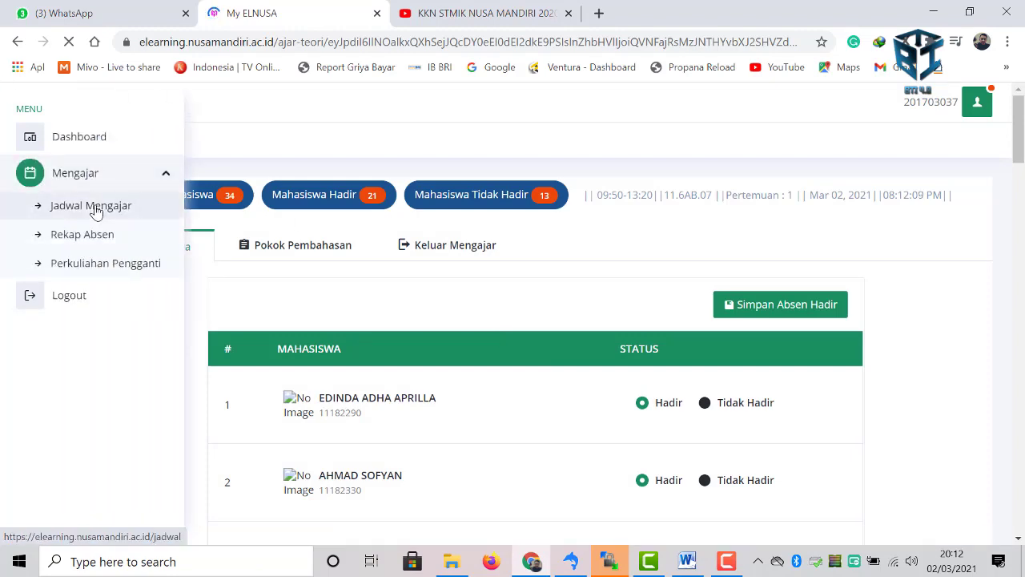
pyautogui.click(95, 205)
pyautogui.scroll(-2, 317, 365)
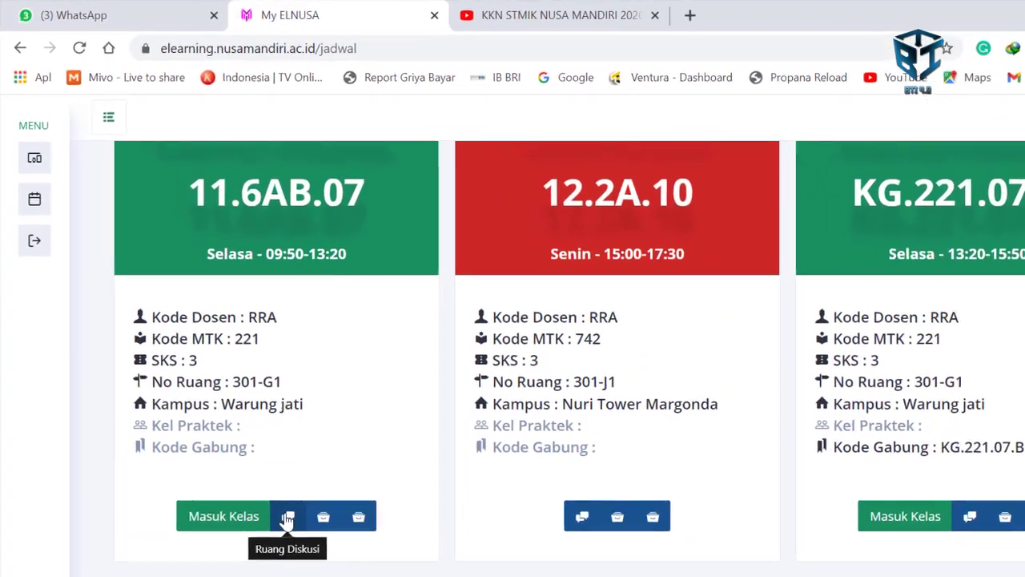
pyautogui.click(249, 449)
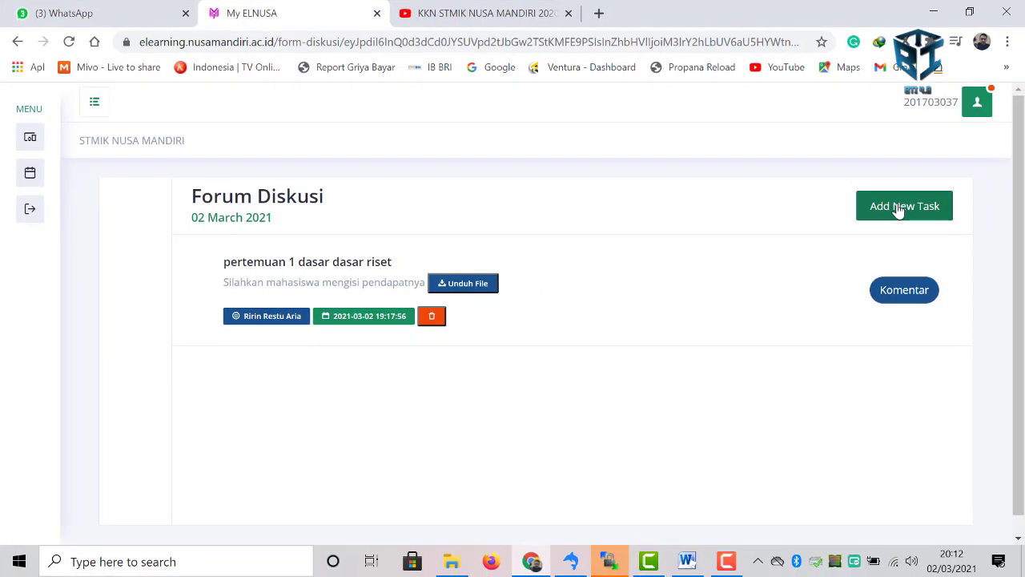
# - Start a new discussion titled 'Pembahasan riset' with body 'silahkan disi pendapatnya masing-masing'
pyautogui.click(898, 209)
pyautogui.click(434, 239)
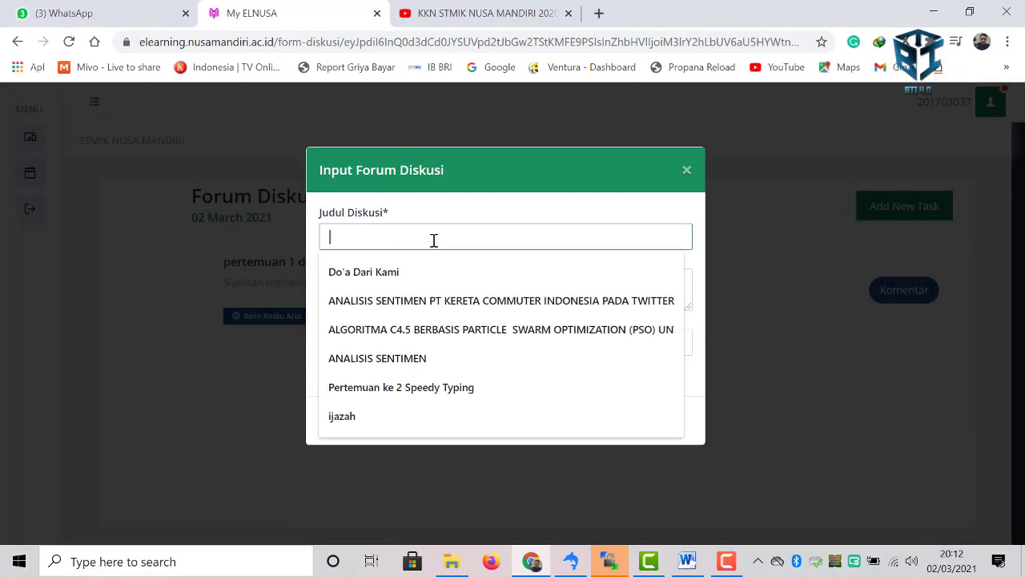
pyautogui.write('Pembahasan ris')
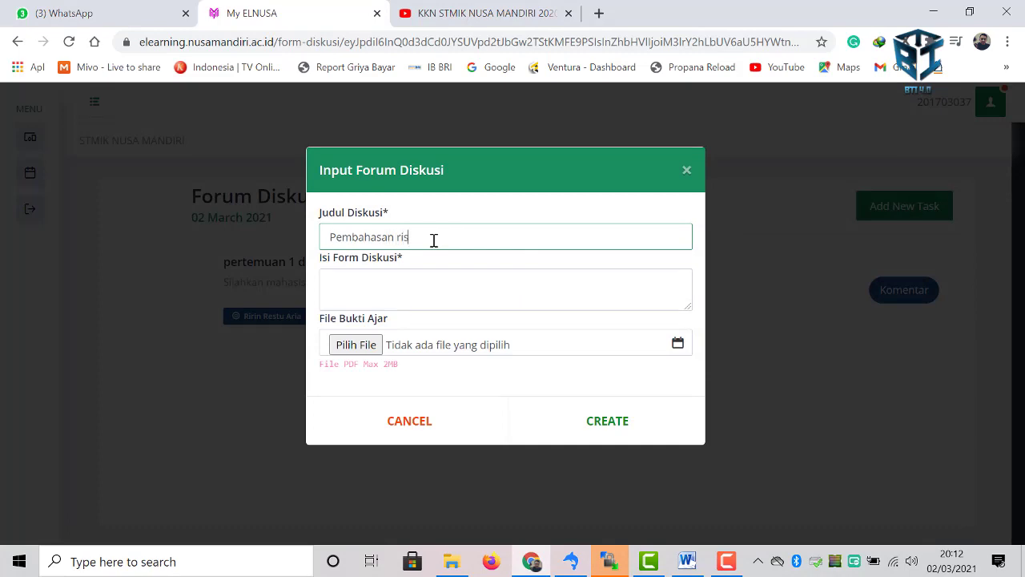
pyautogui.write('et')
pyautogui.press('Tab')
pyautogui.write('silah')
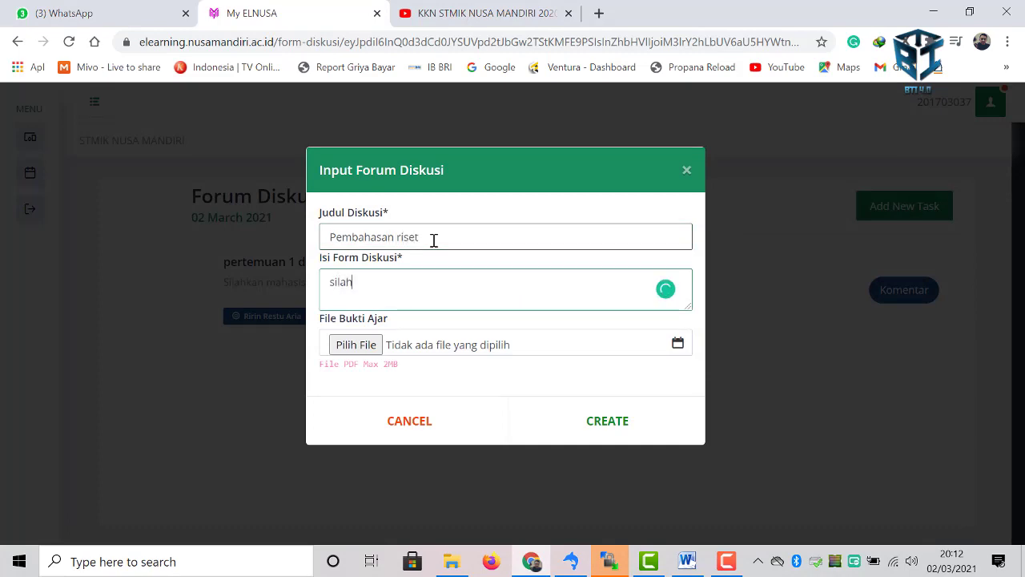
pyautogui.write('kan dis')
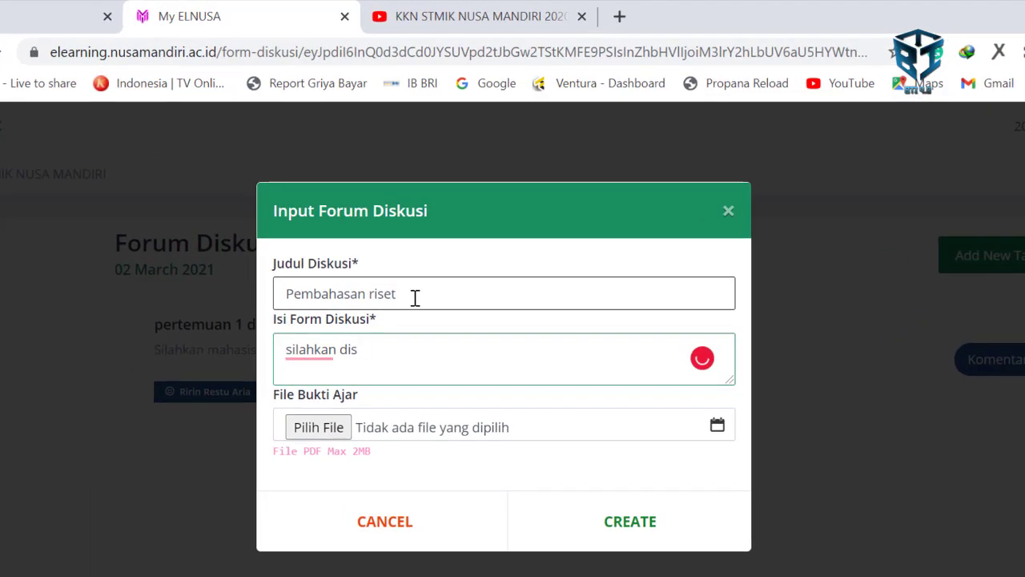
pyautogui.write('i pendapatnya ')
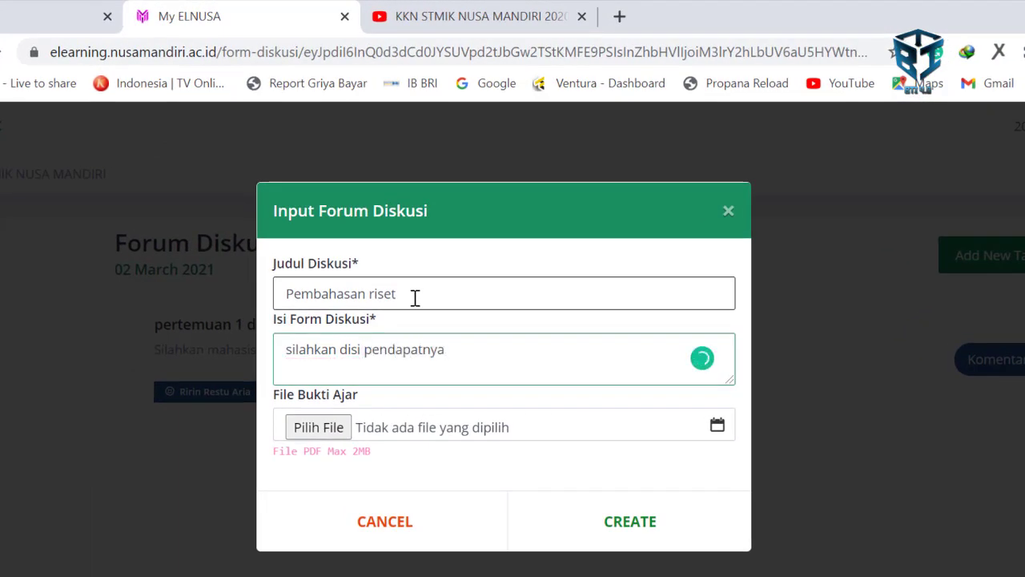
pyautogui.write('masing-')
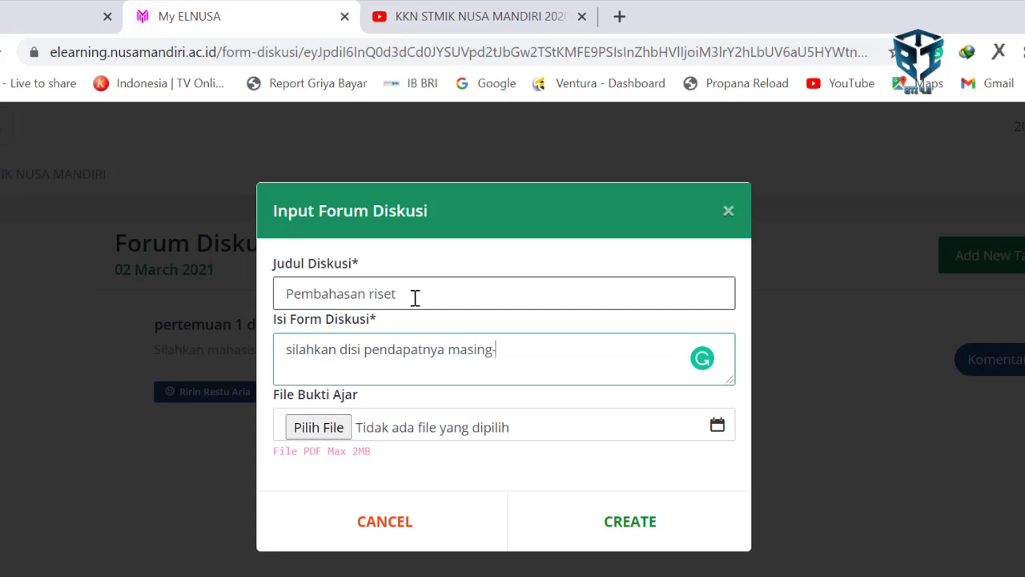
pyautogui.write('masing')
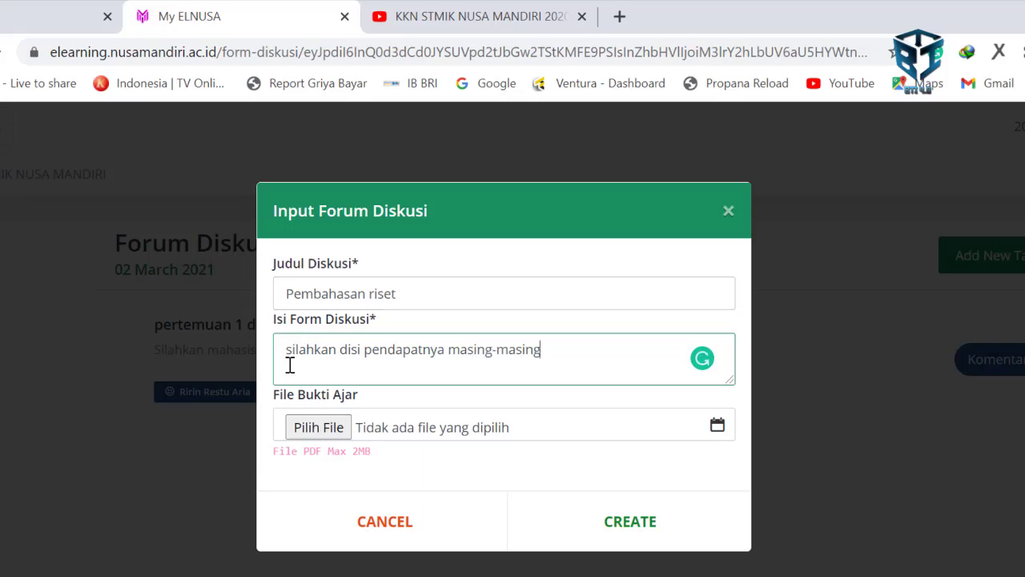
# - Attach the Edaran Sosialisasi PDF and create the discussion post
pyautogui.click(308, 427)
pyautogui.scroll(-1, 517, 294)
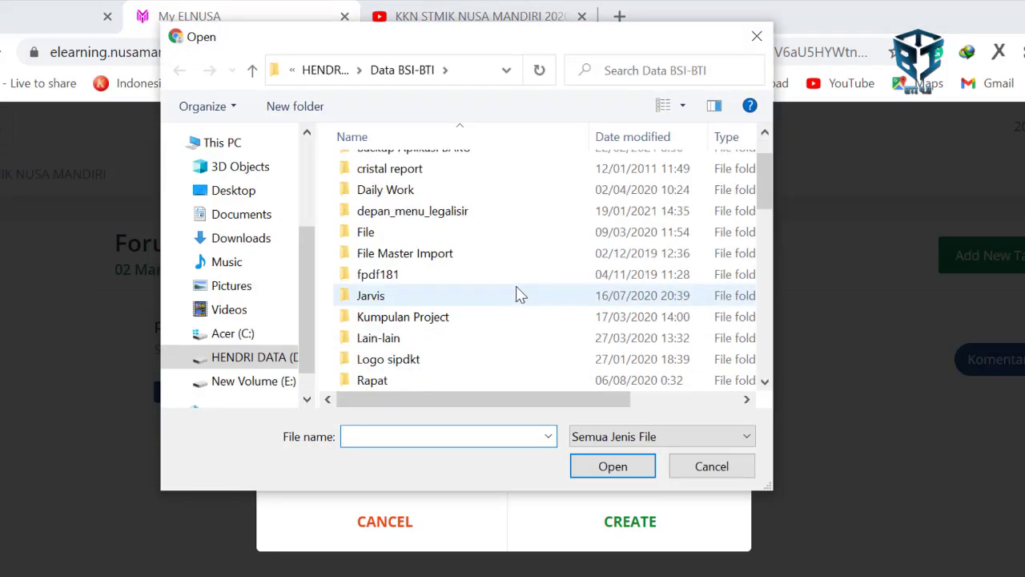
pyautogui.scroll(-3, 517, 294)
pyautogui.moveTo(602, 399); pyautogui.dragTo(735, 390)
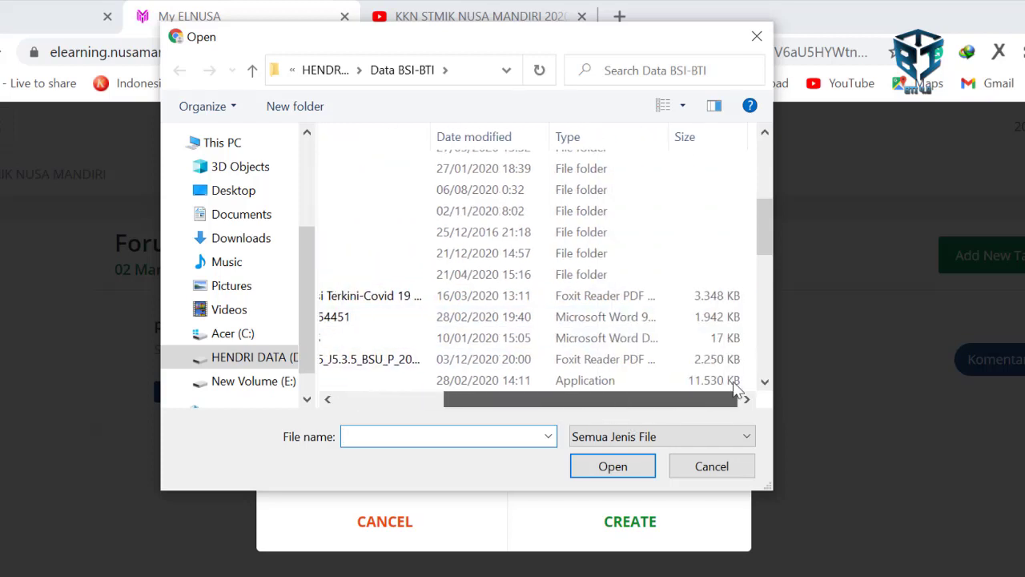
pyautogui.moveTo(671, 392); pyautogui.dragTo(564, 392)
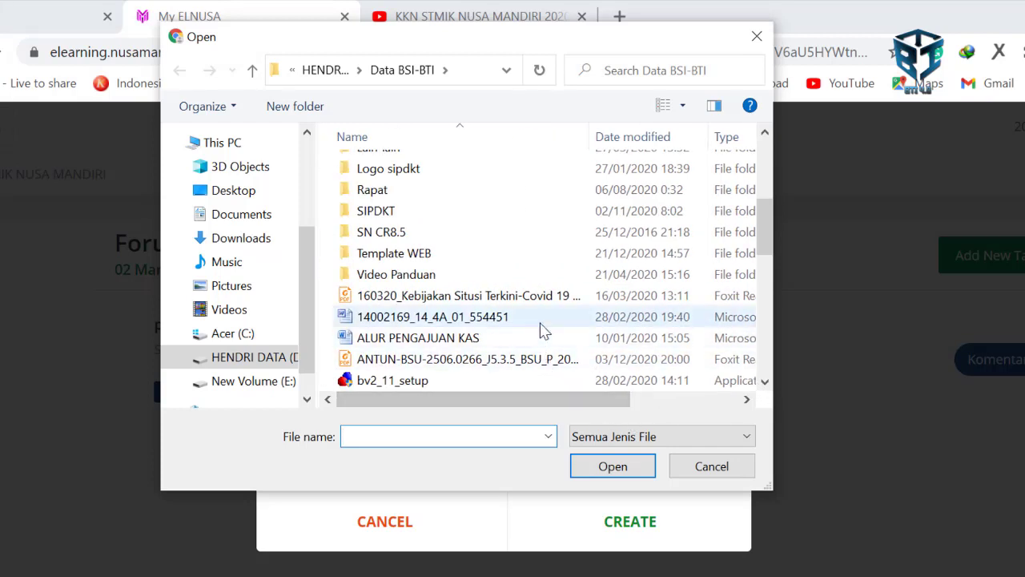
pyautogui.scroll(-2, 541, 330)
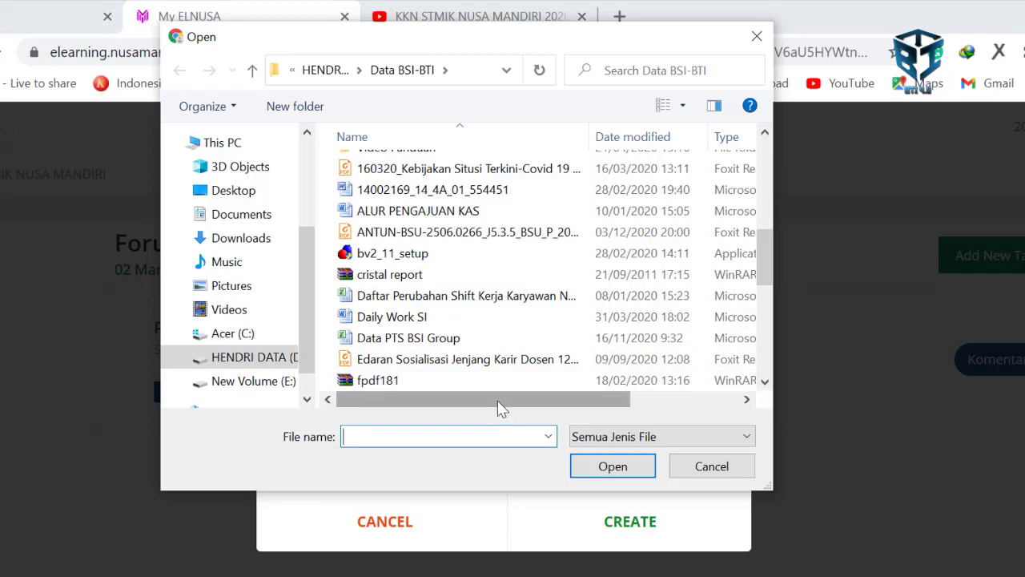
pyautogui.moveTo(499, 400); pyautogui.dragTo(623, 389)
pyautogui.click(625, 358)
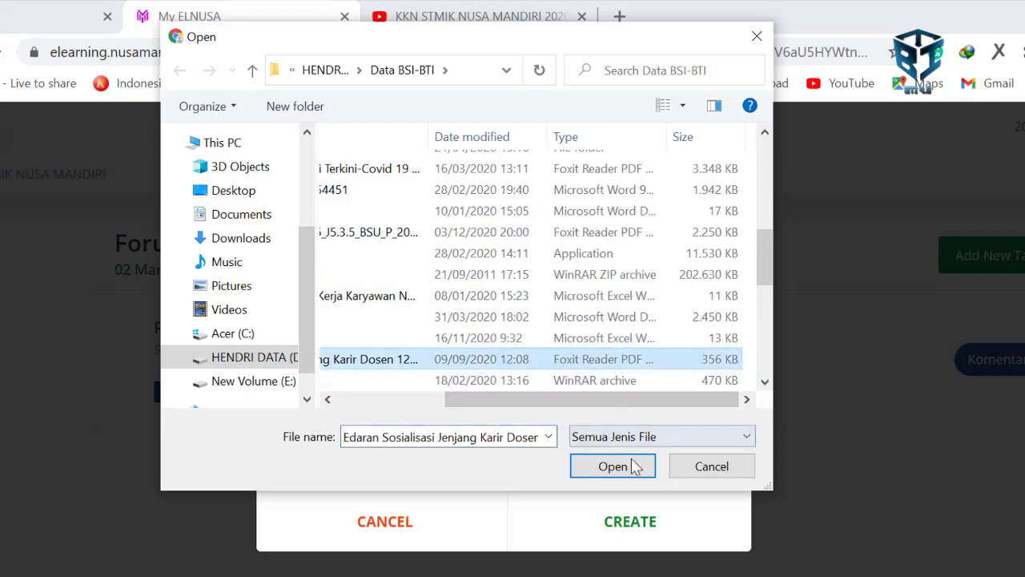
pyautogui.click(632, 467)
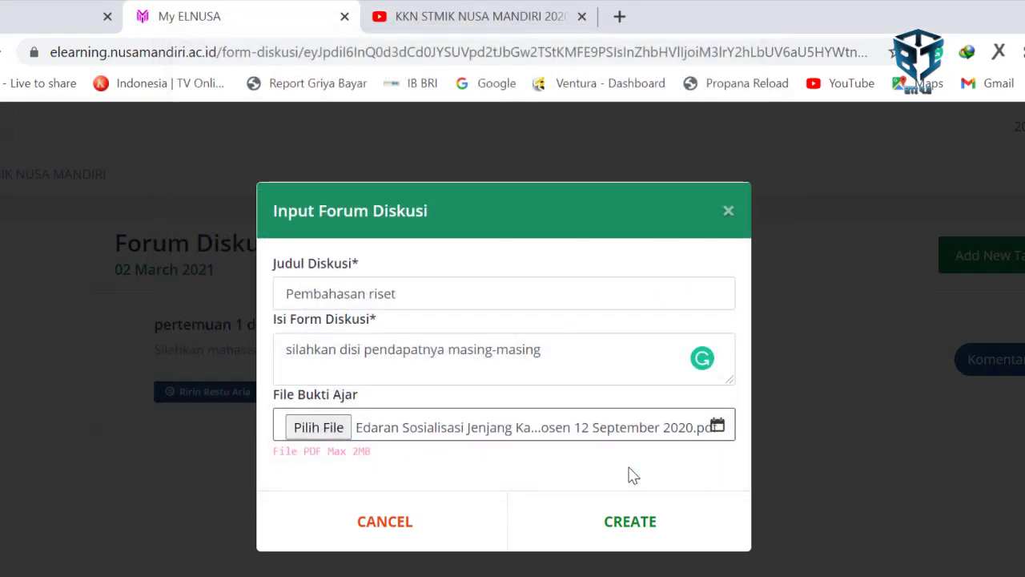
pyautogui.click(633, 522)
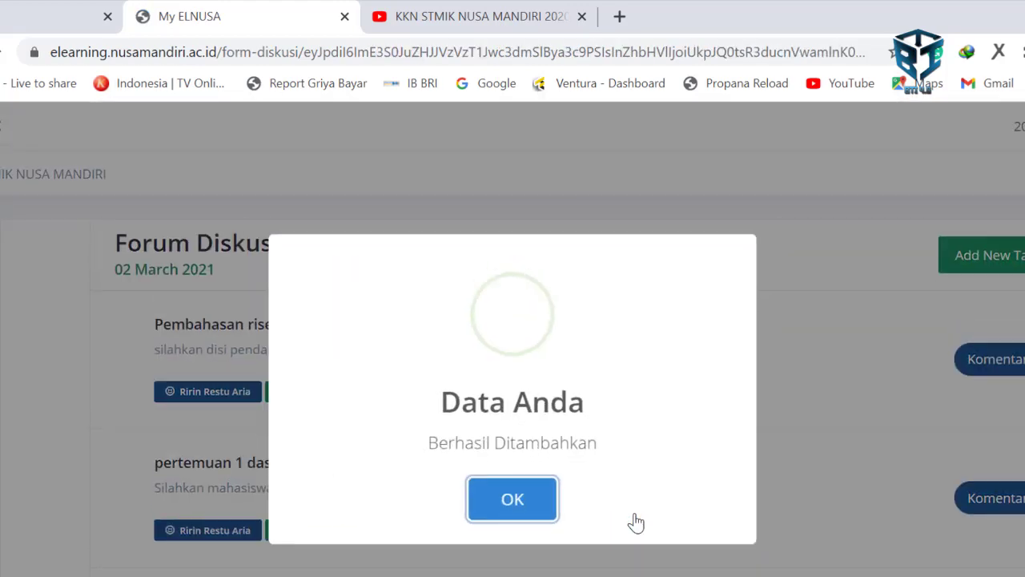
pyautogui.click(510, 497)
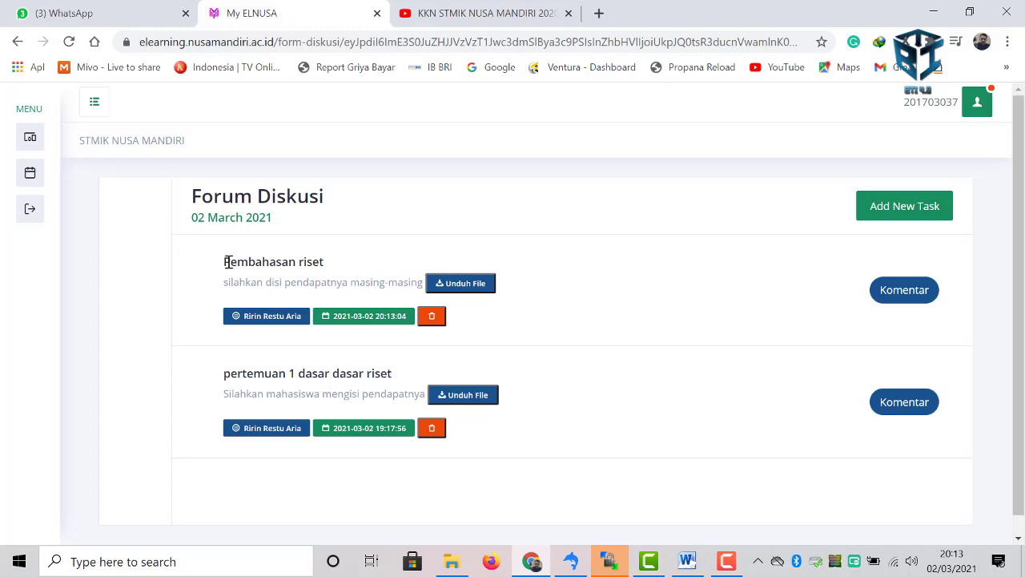
# - Comment 'selamat siang silahkan diisi diskusinya' on the Pembahasan riset topic
pyautogui.moveTo(227, 261); pyautogui.dragTo(364, 265)
pyautogui.click(294, 265)
pyautogui.click(904, 291)
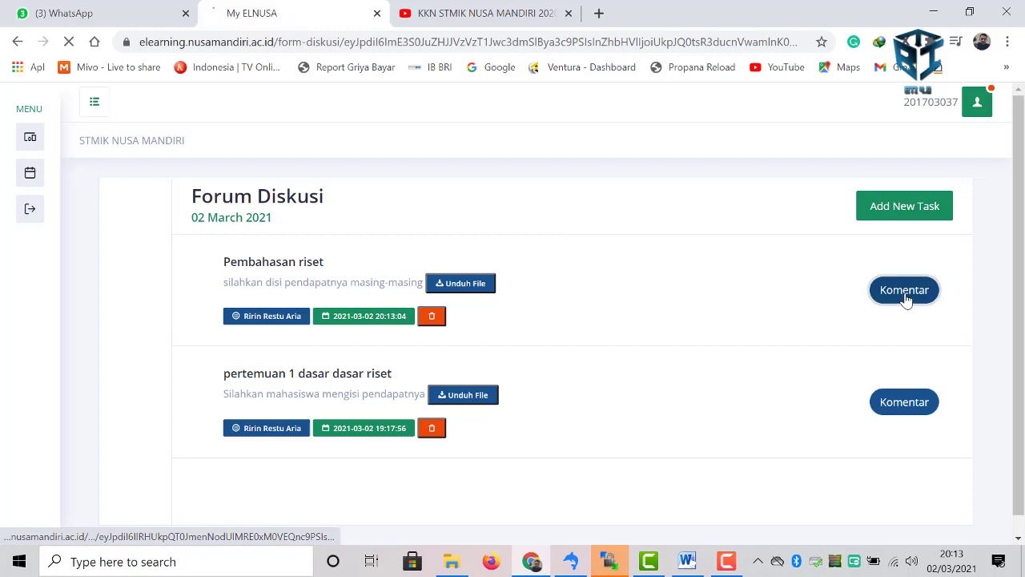
pyautogui.click(307, 461)
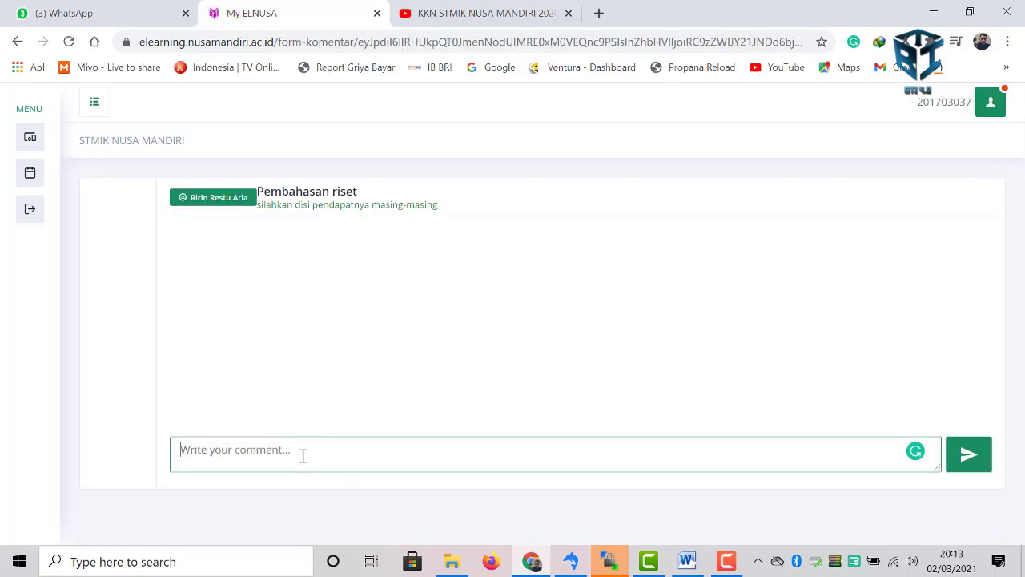
pyautogui.write('sela')
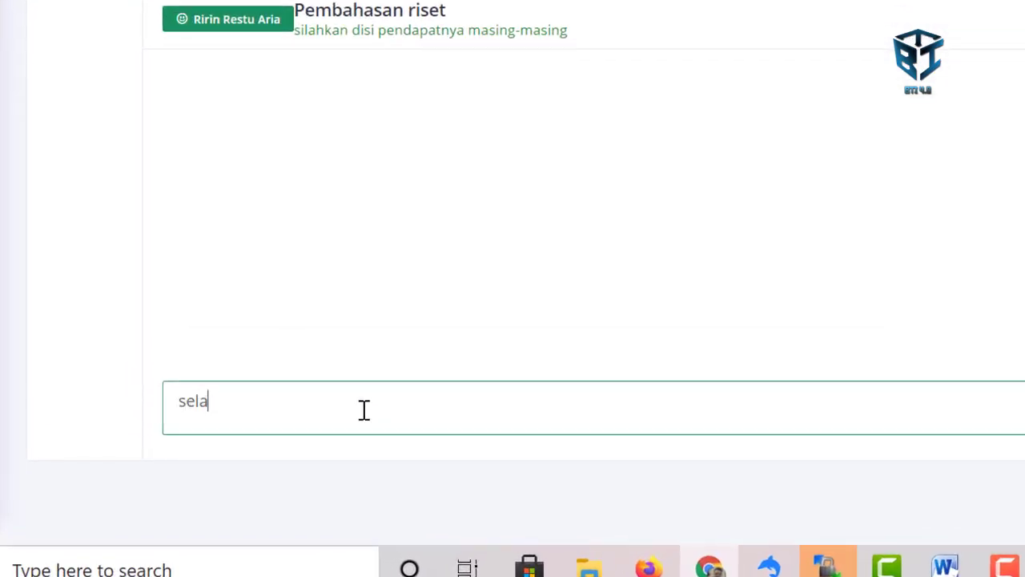
pyautogui.write('mat siang sila')
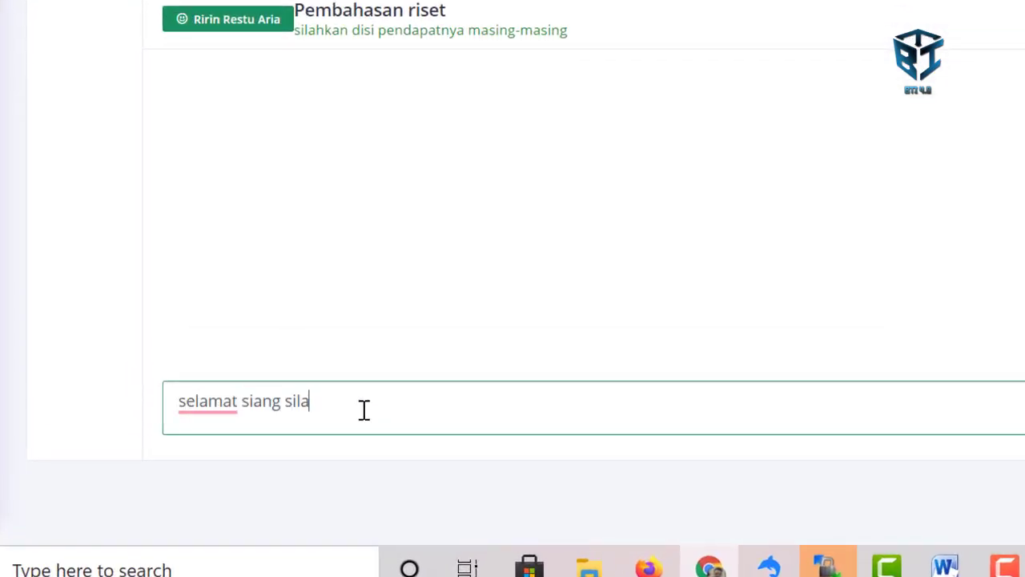
pyautogui.write('hkan diisi diskusi')
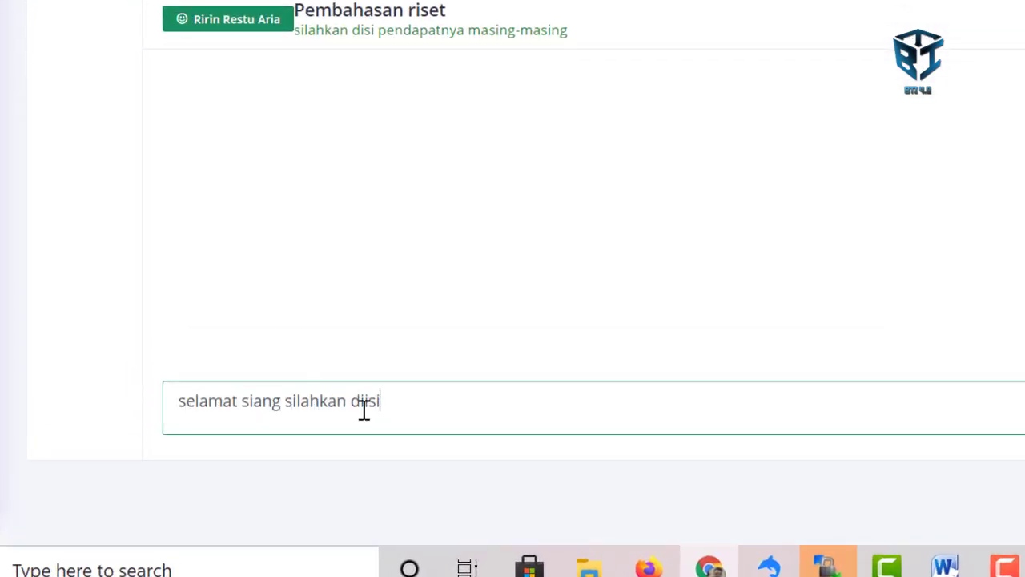
pyautogui.write('nya')
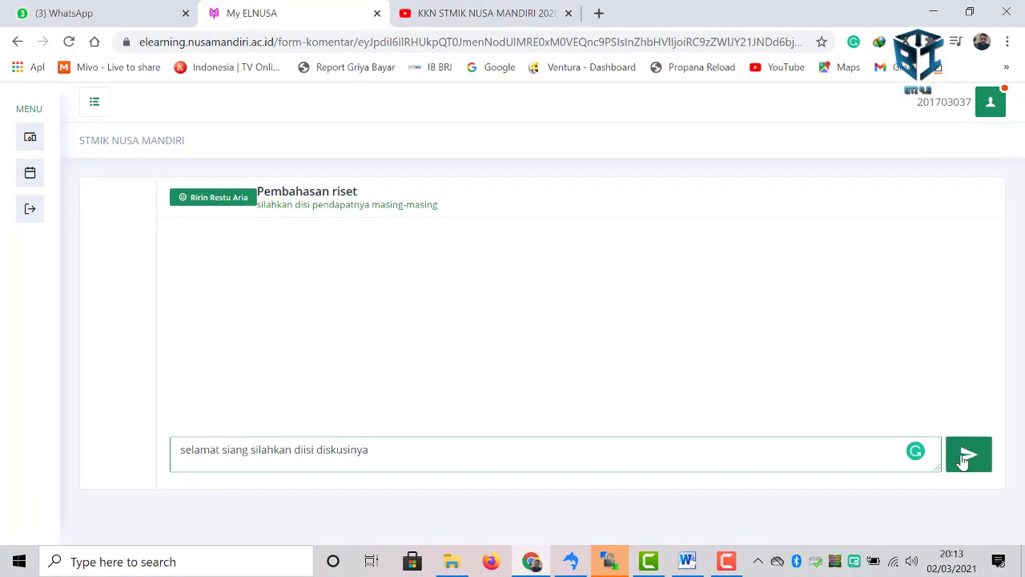
pyautogui.click(964, 455)
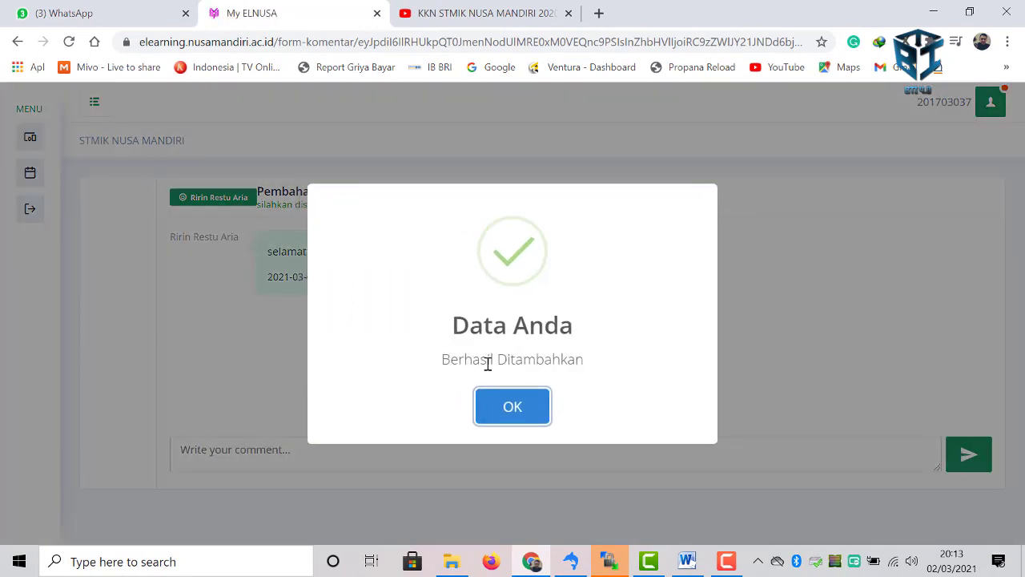
pyautogui.click(516, 408)
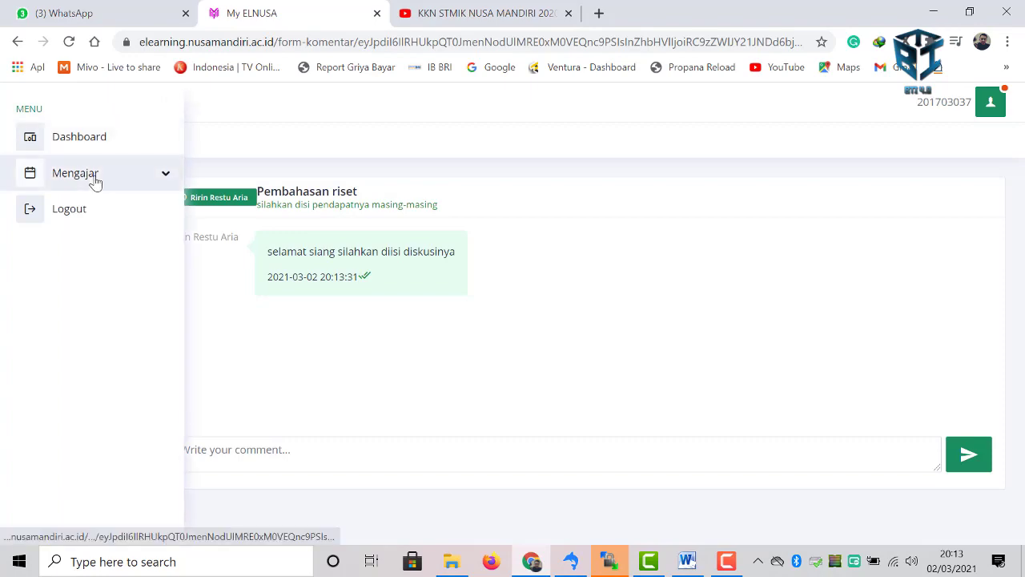
# - Go to Ruang Materi for class 11.6AB.07 and start a new material with Tambah Materi
pyautogui.click(95, 183)
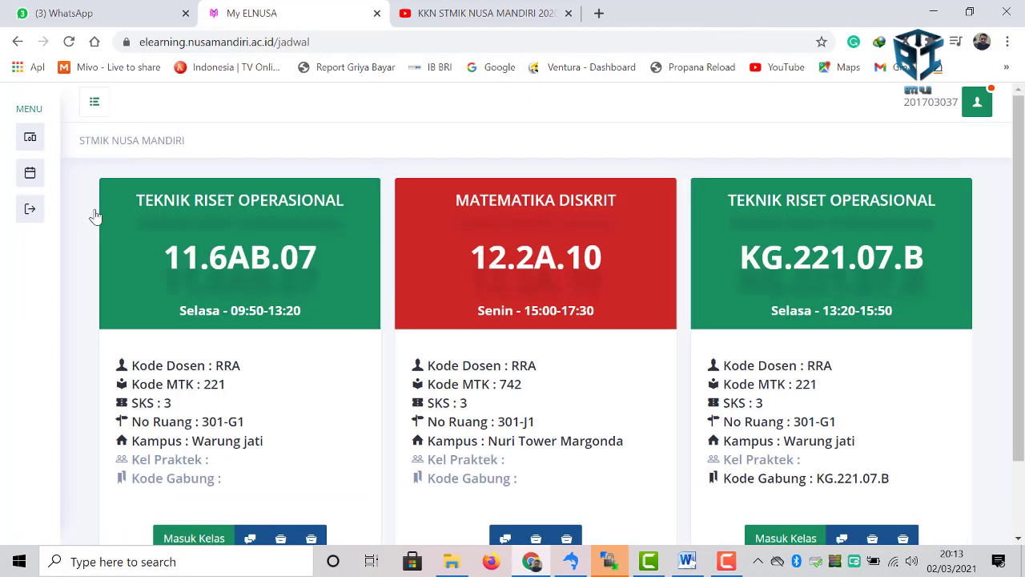
pyautogui.scroll(-2, 184, 336)
pyautogui.click(280, 448)
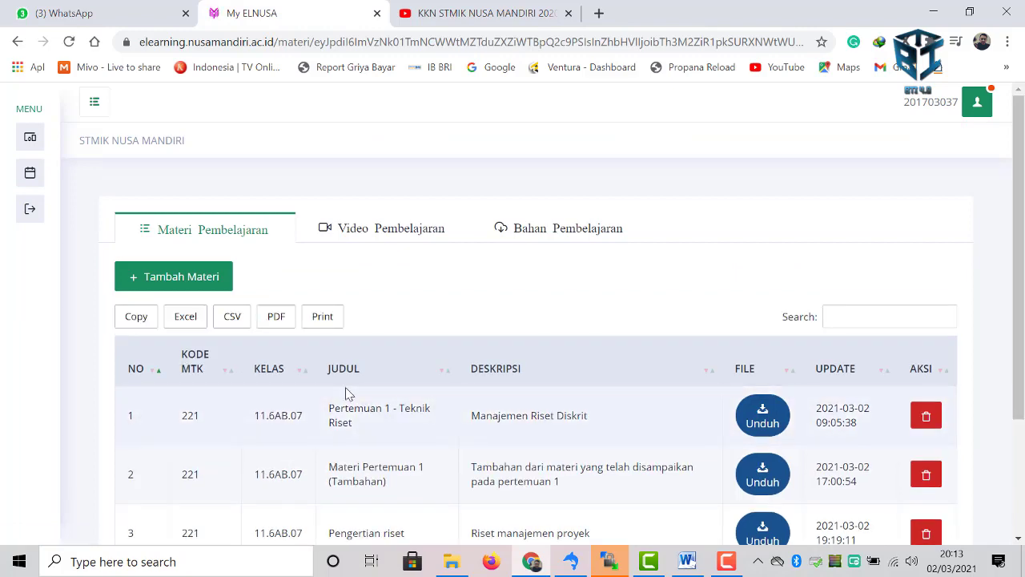
pyautogui.scroll(-2, 346, 392)
pyautogui.scroll(2, 346, 392)
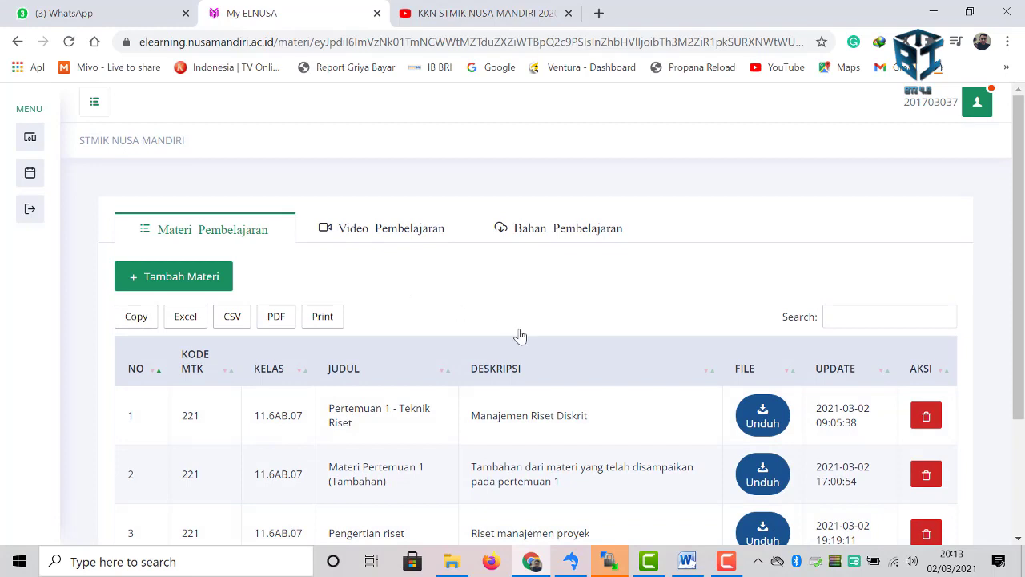
pyautogui.scroll(-1, 519, 336)
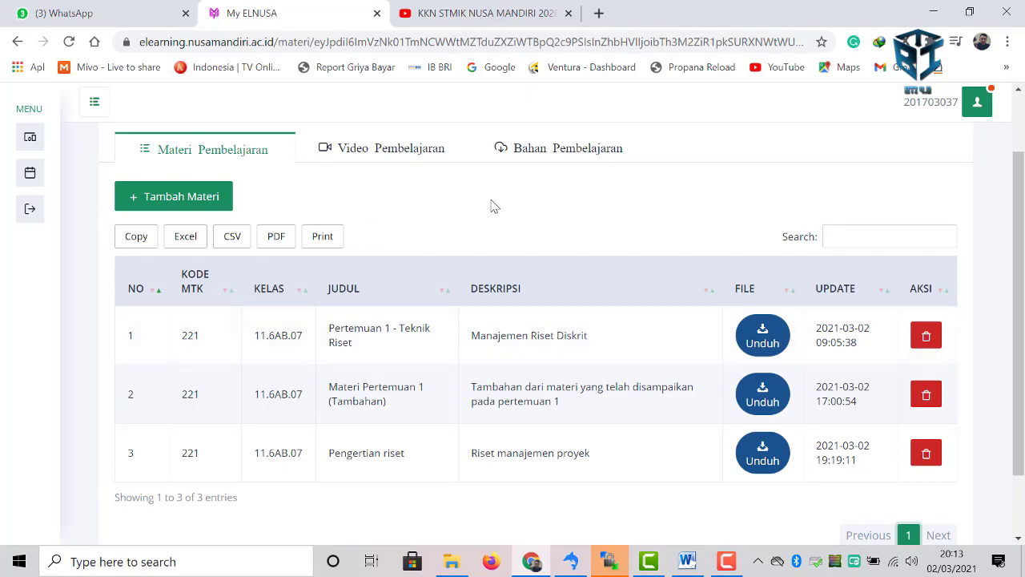
pyautogui.click(179, 201)
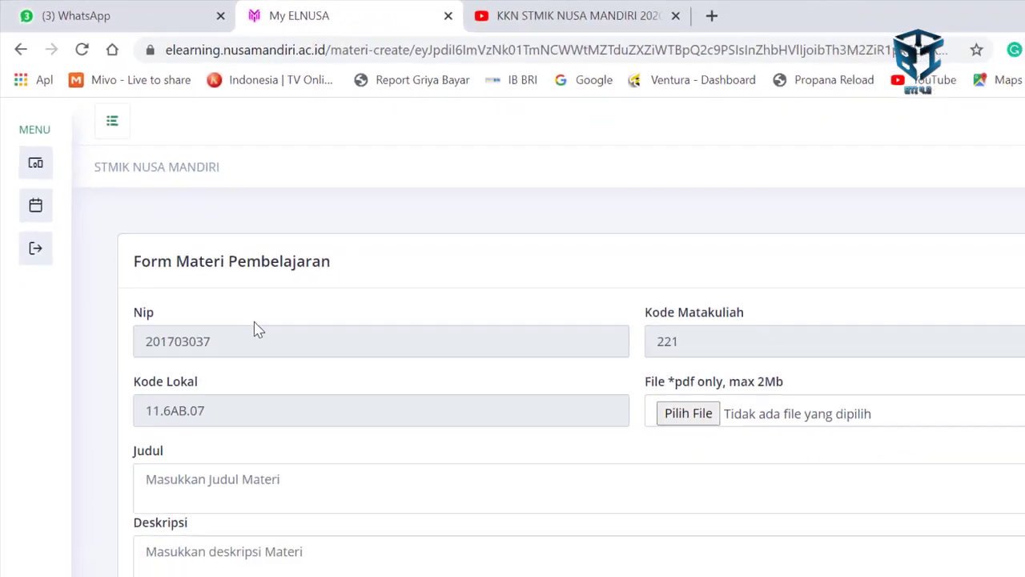
# - Attach the Langkah Koneksi VPN Windows PDF to the material form
pyautogui.scroll(-2, 921, 514)
pyautogui.click(580, 267)
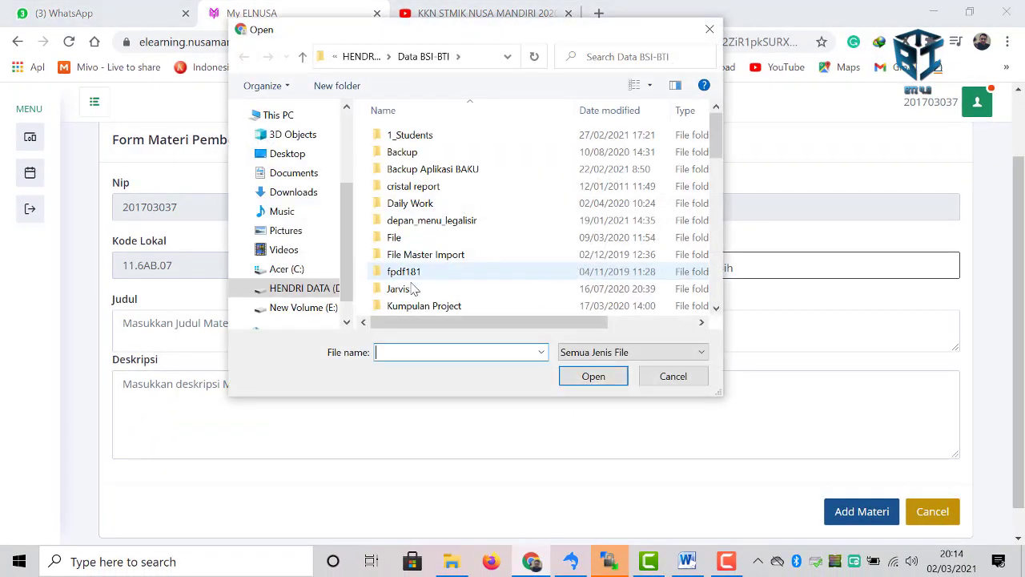
pyautogui.scroll(-2, 439, 275)
pyautogui.scroll(-6, 439, 274)
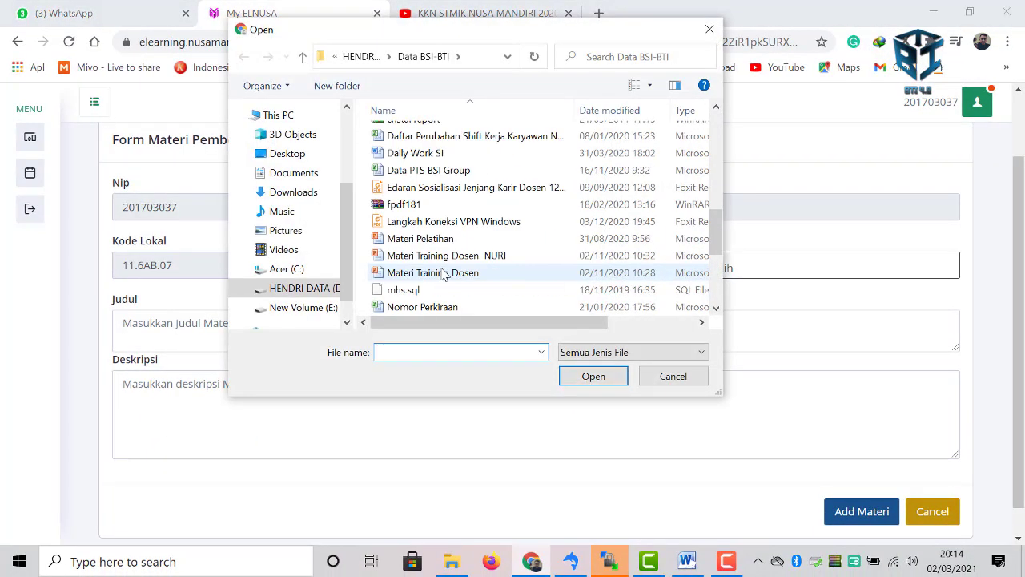
pyautogui.click(490, 222)
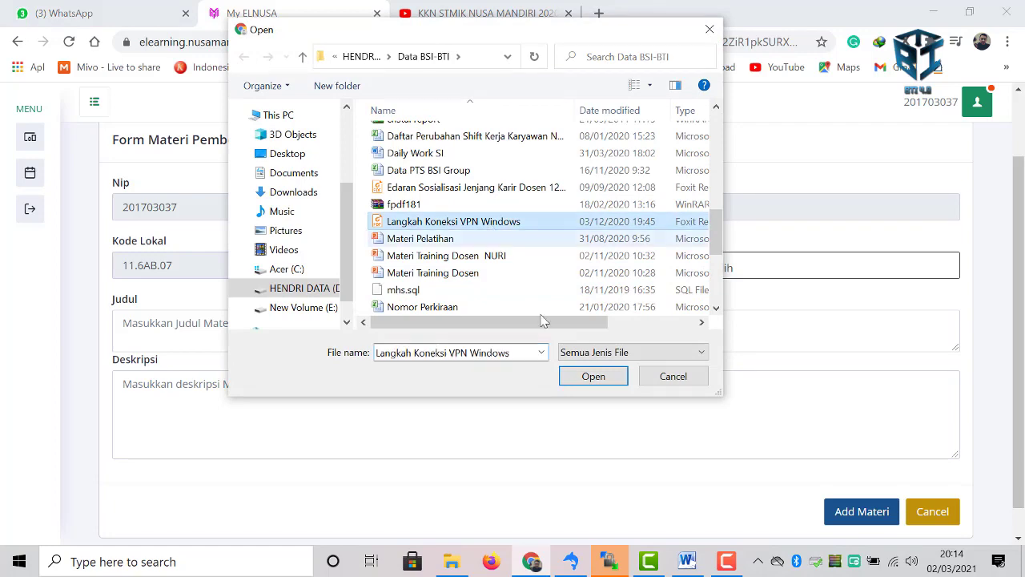
pyautogui.click(593, 375)
# - Enter 'Langkah-langkah riset' as both title and description, and save the material
pyautogui.click(130, 323)
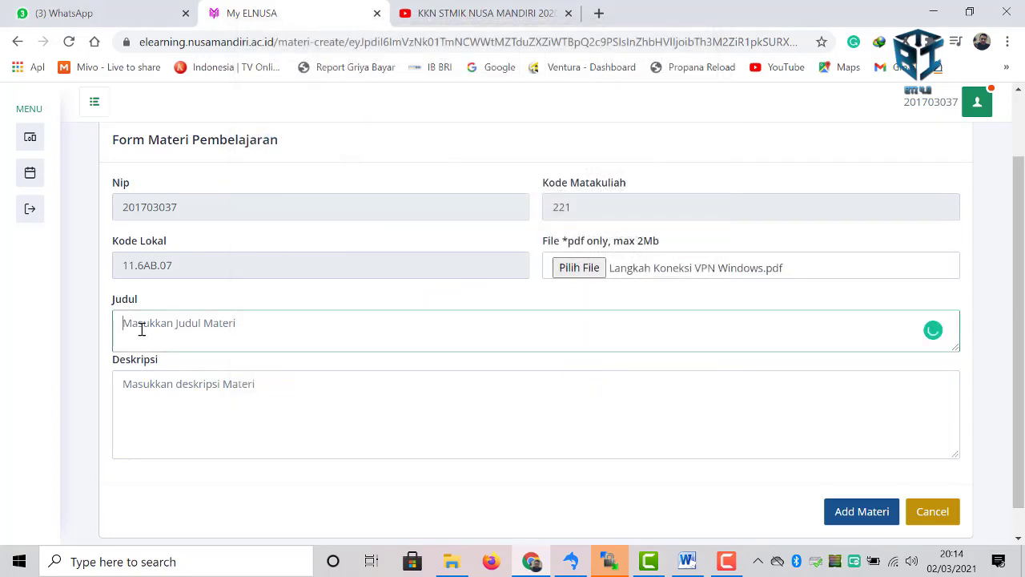
pyautogui.write('Langkah-langkah riset')
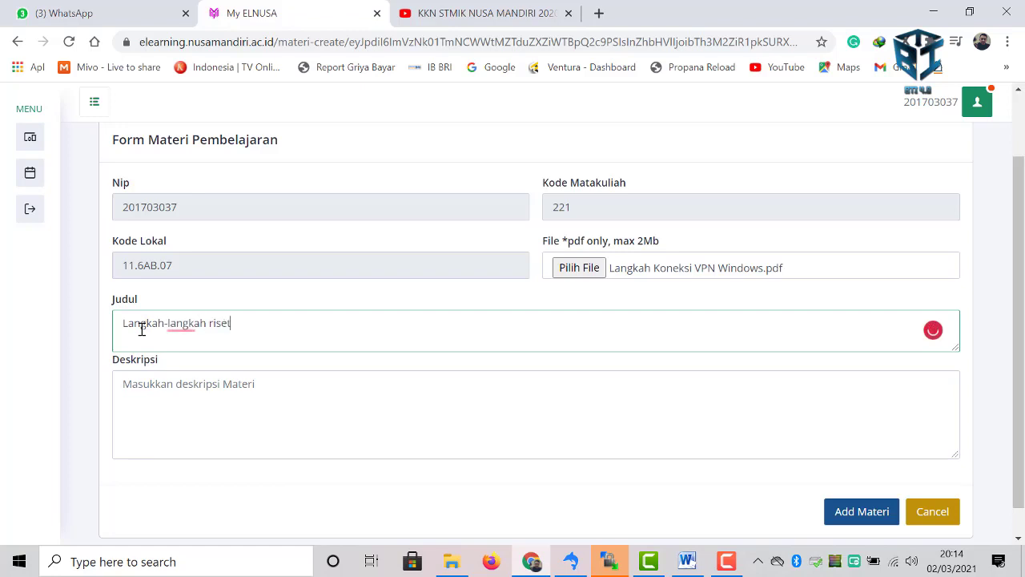
pyautogui.moveTo(232, 323); pyautogui.dragTo(91, 320)
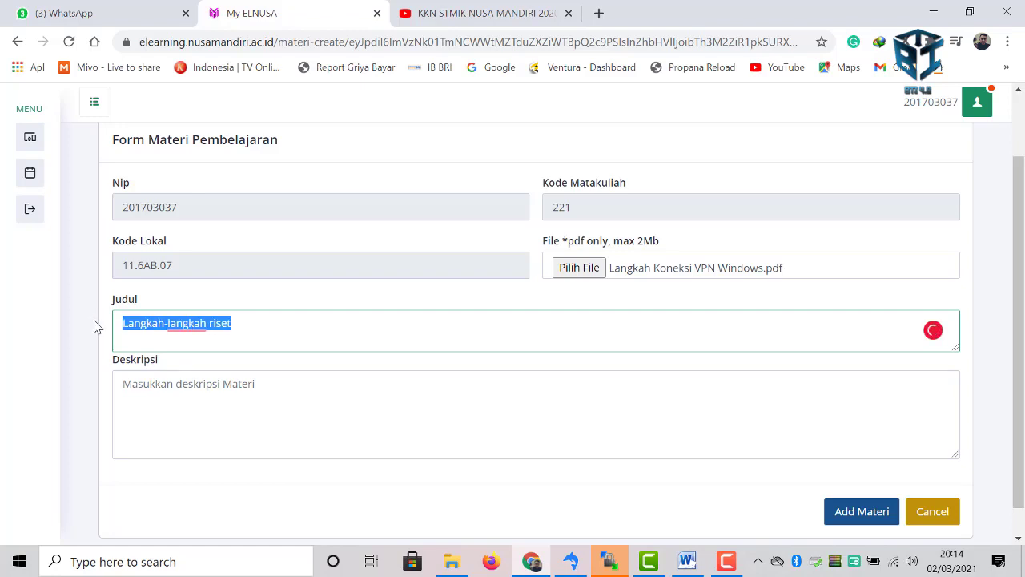
pyautogui.hotkey('ctrl', 'c')
pyautogui.click(181, 401)
pyautogui.hotkey('ctrl', 'v')
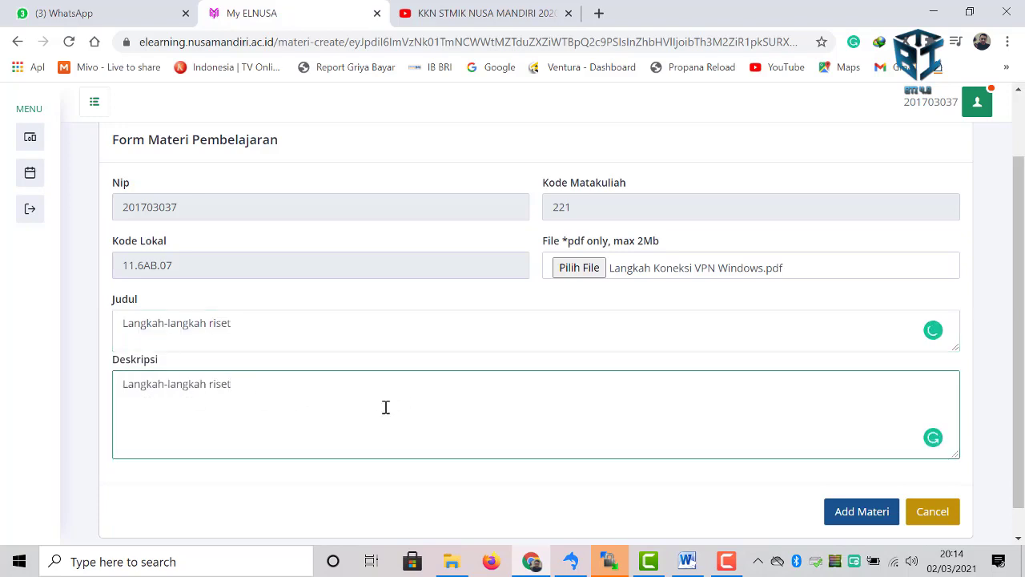
pyautogui.scroll(-1, 385, 407)
pyautogui.click(854, 487)
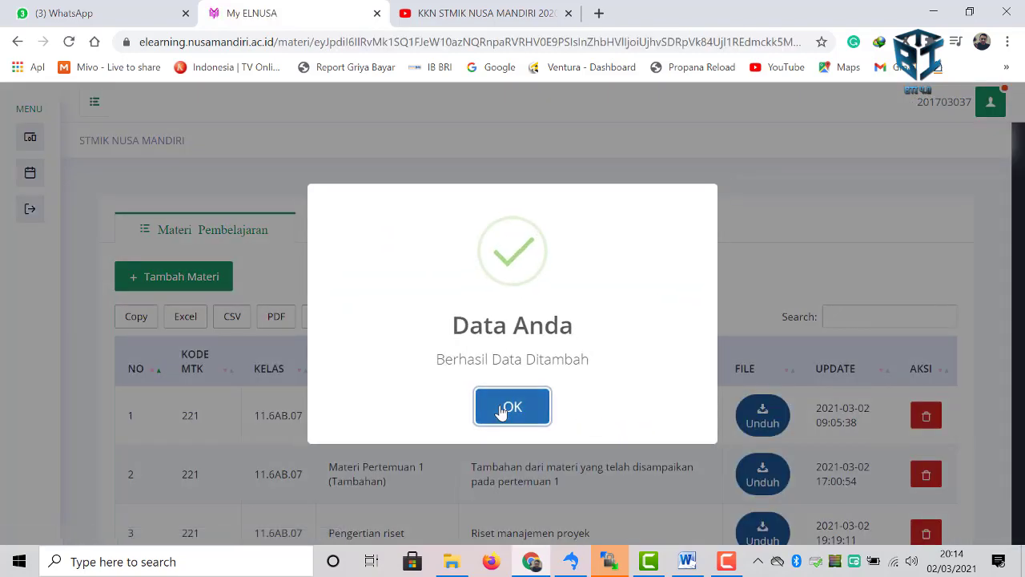
pyautogui.click(502, 407)
# - Check the new Langkah-langkah riset entry in the materials list
pyautogui.scroll(-4, 445, 418)
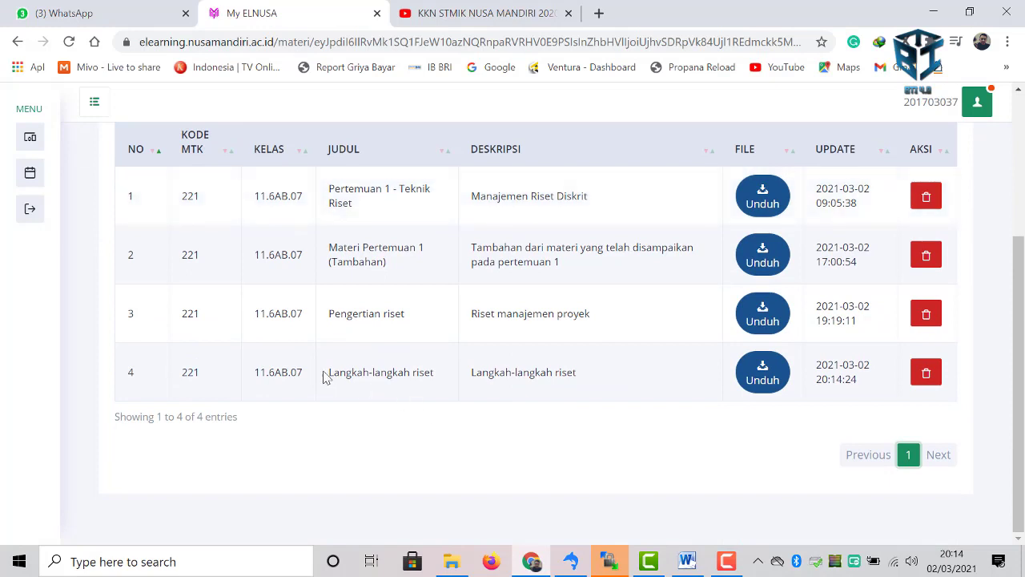
pyautogui.moveTo(324, 377); pyautogui.dragTo(434, 369)
pyautogui.click(453, 363)
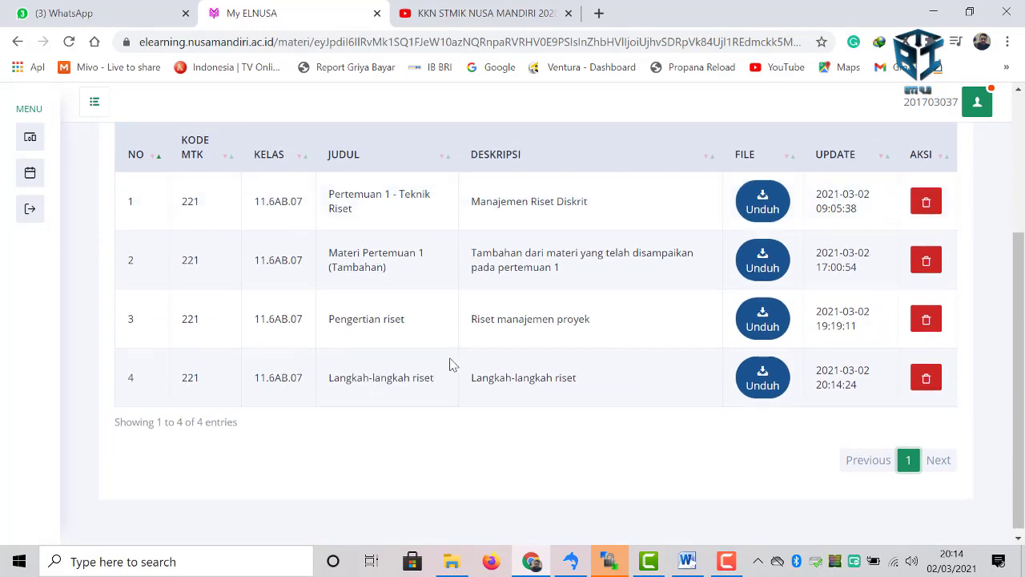
pyautogui.scroll(3, 444, 363)
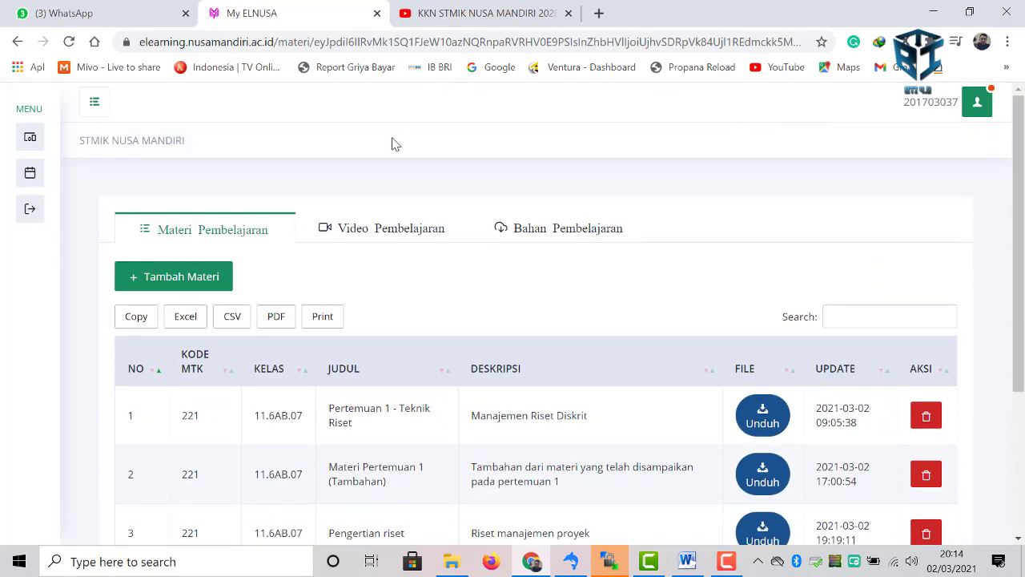
# - Switch to Video Pembelajaran and bring up the Tambah Video form with Link Video focused
pyautogui.click(384, 237)
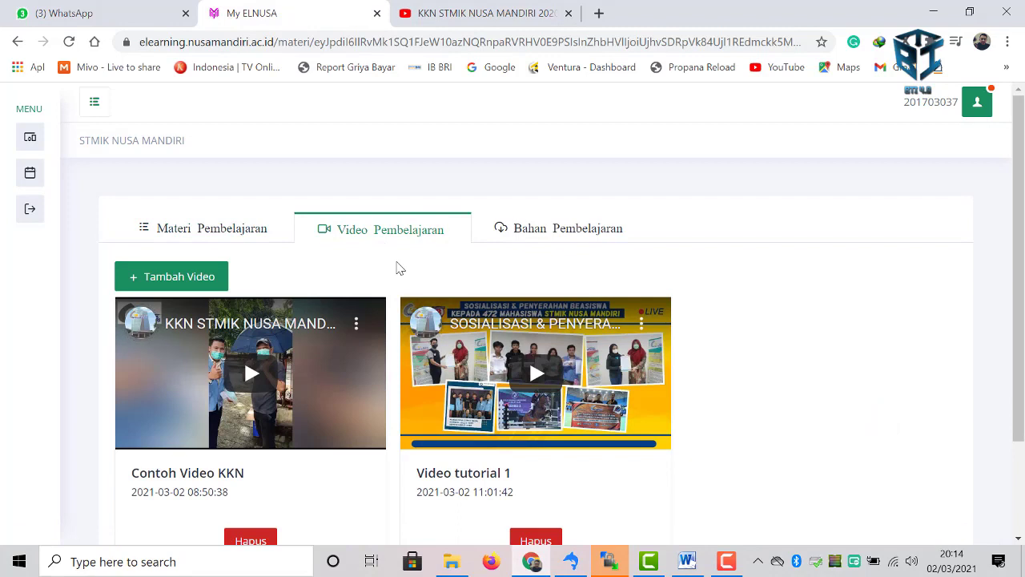
pyautogui.scroll(-1, 392, 268)
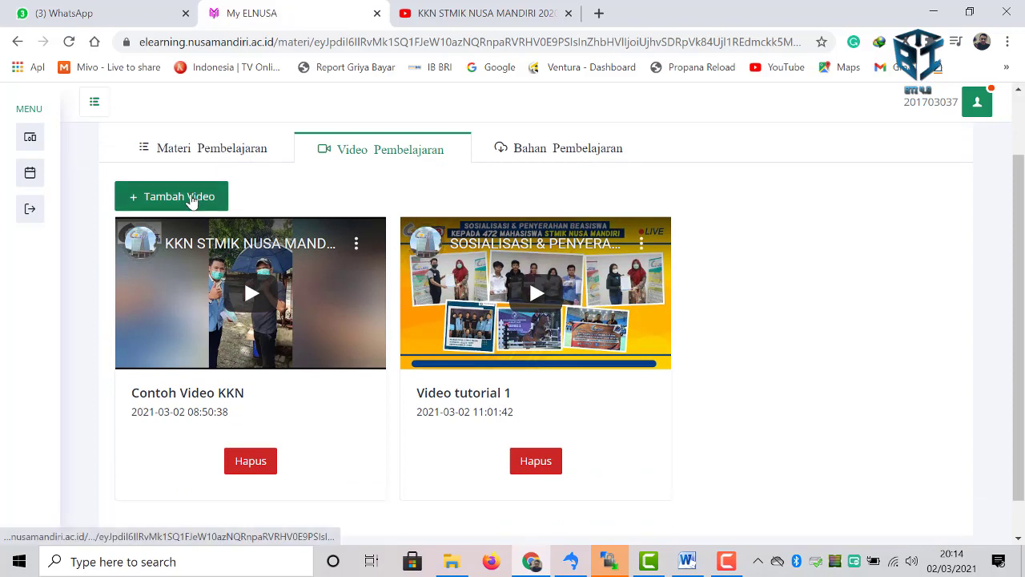
pyautogui.click(192, 200)
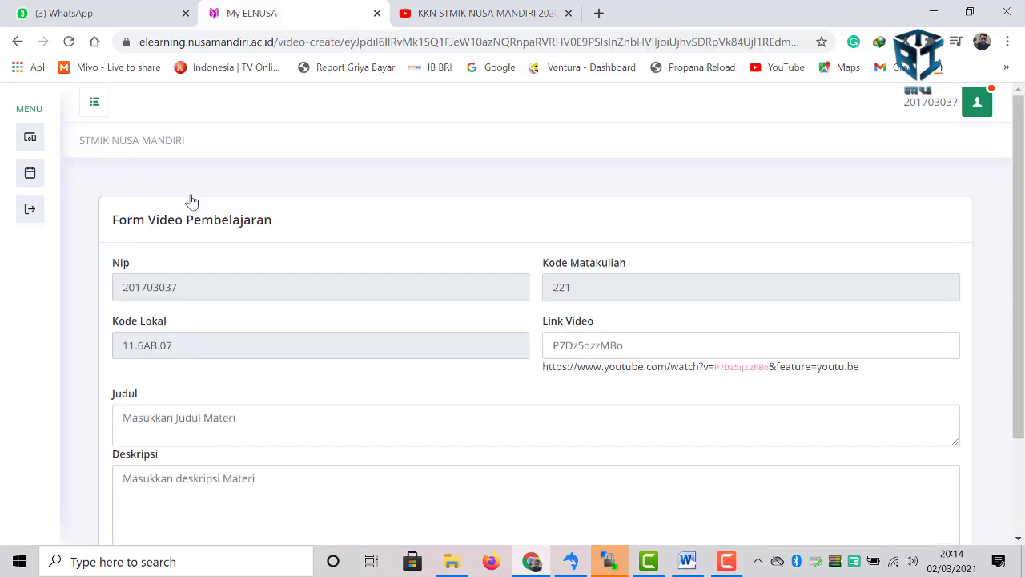
pyautogui.click(597, 345)
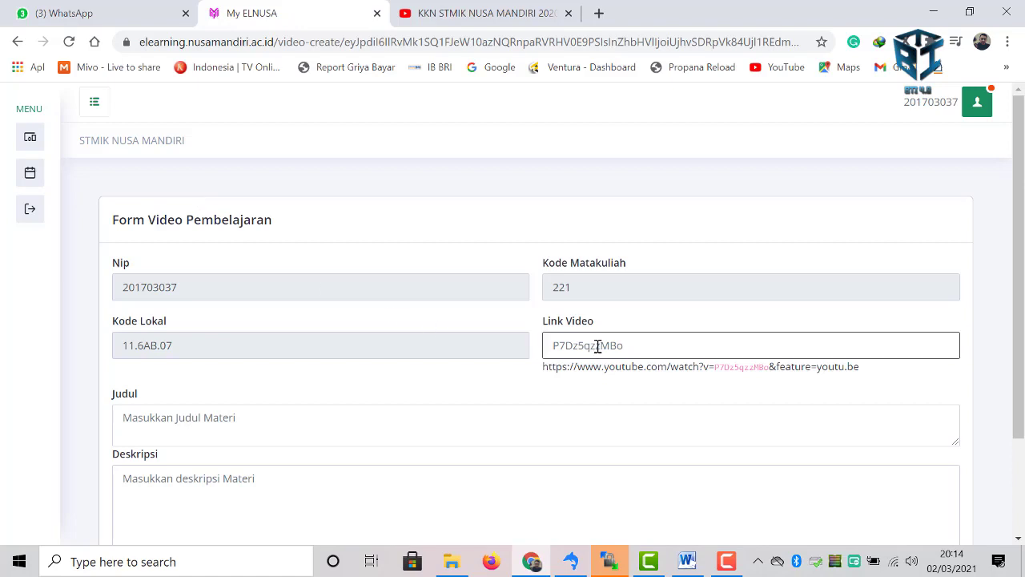
pyautogui.click(598, 345)
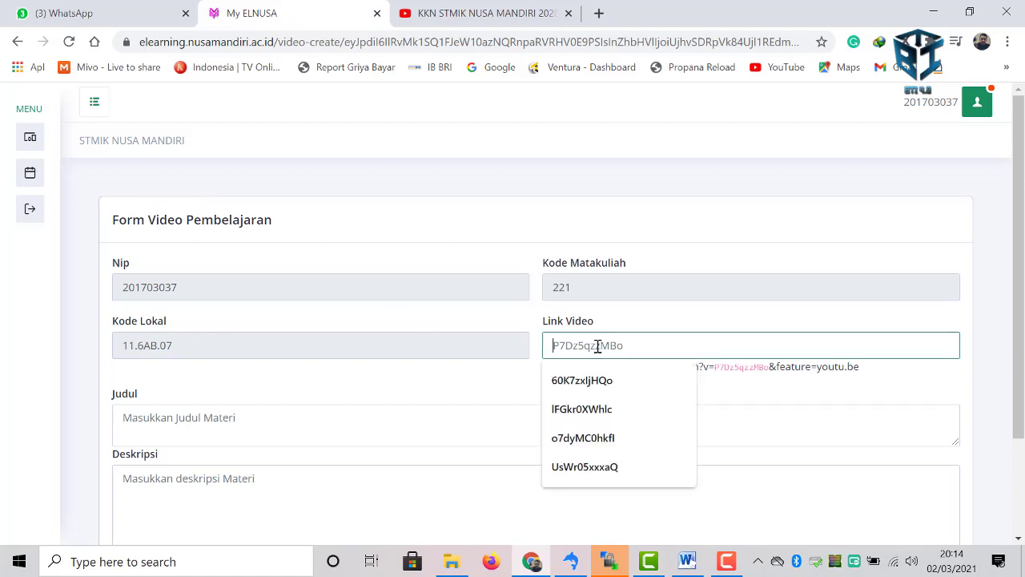
pyautogui.click(331, 379)
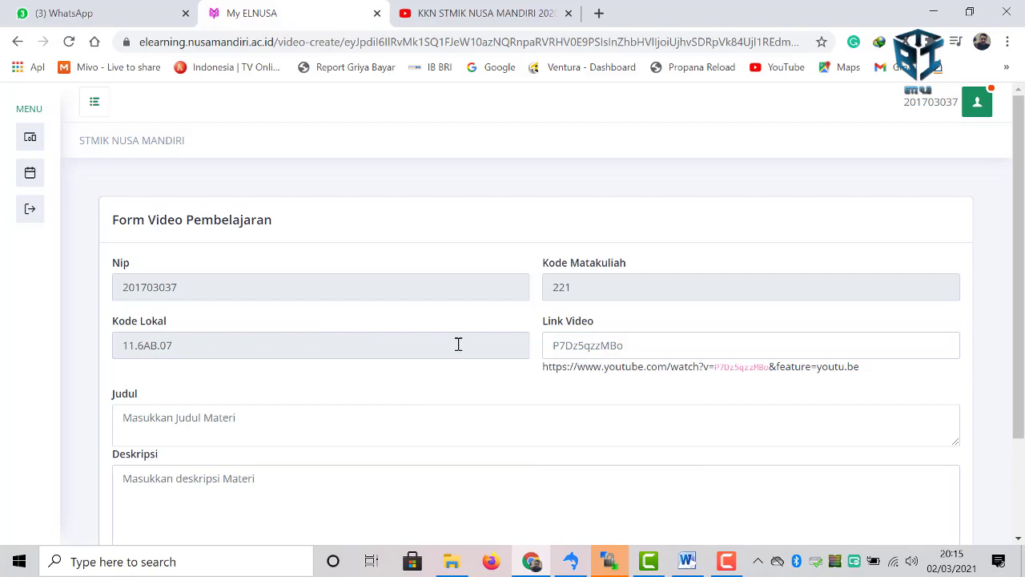
# - Play the third suggested KKN video on YouTube and copy its ID NxPVbVAc-wE
pyautogui.click(484, 16)
pyautogui.scroll(3, 414, 232)
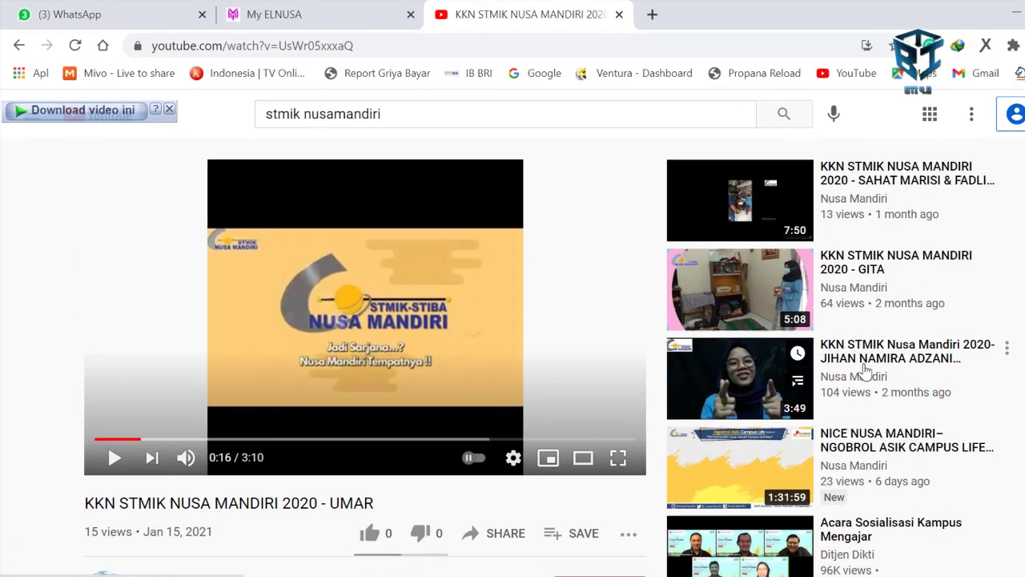
pyautogui.click(795, 334)
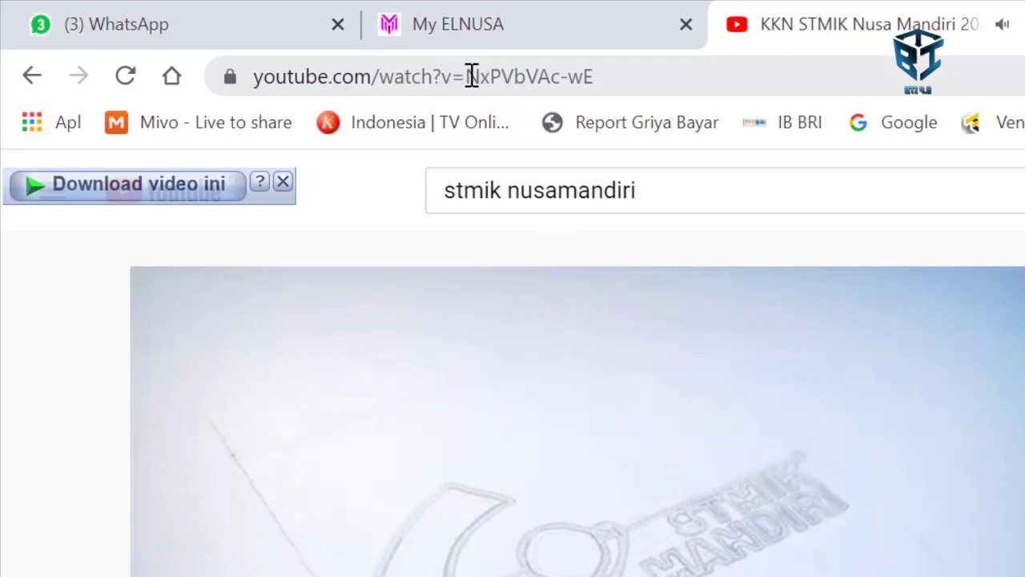
pyautogui.moveTo(471, 76); pyautogui.dragTo(693, 85)
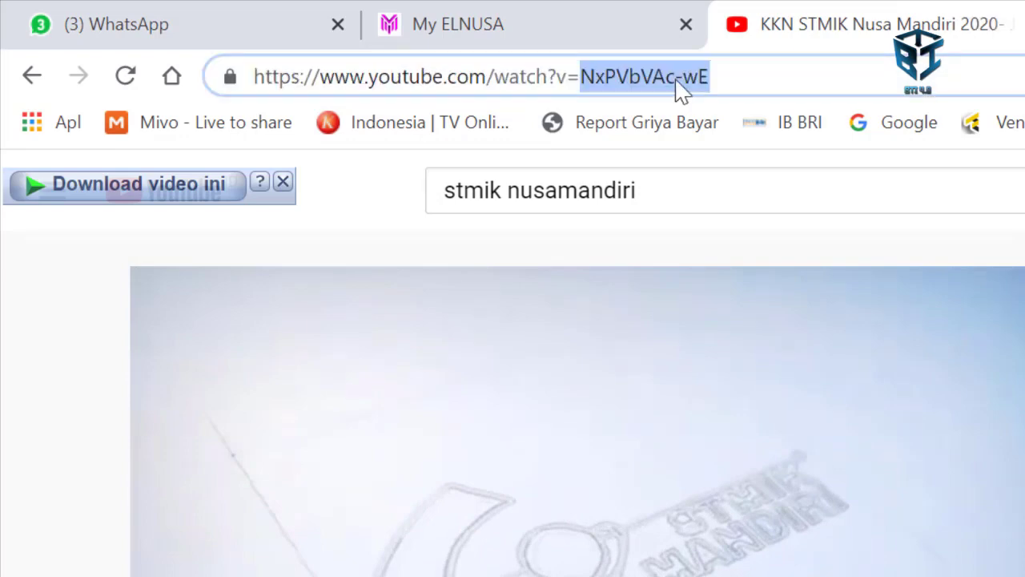
pyautogui.rightClick(641, 72)
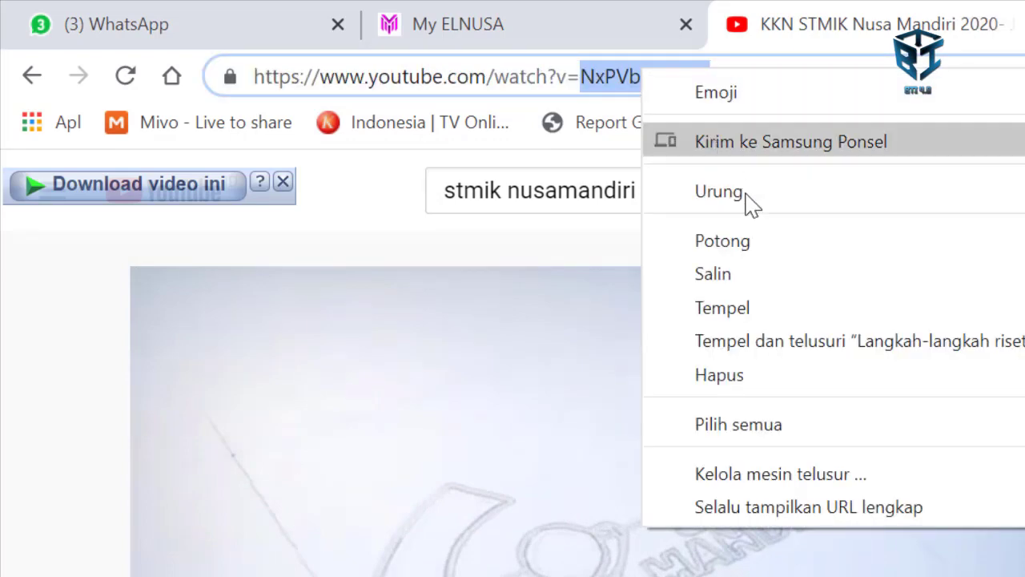
pyautogui.click(778, 281)
pyautogui.click(514, 29)
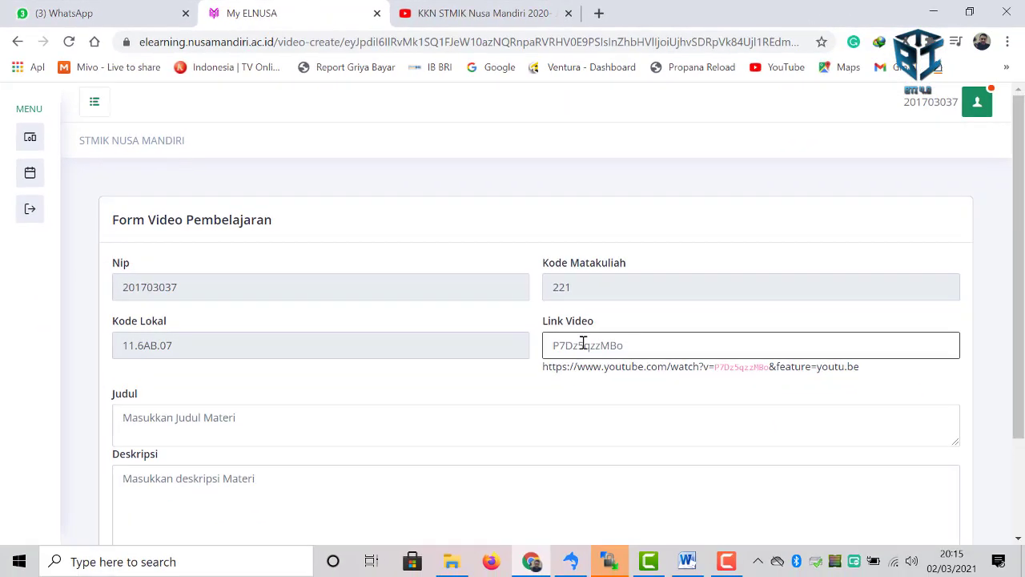
# - Paste ID NxPVbVAc-wE into Link Video and the copied YouTube title into Judul
pyautogui.click(789, 464)
pyautogui.rightClick(791, 465)
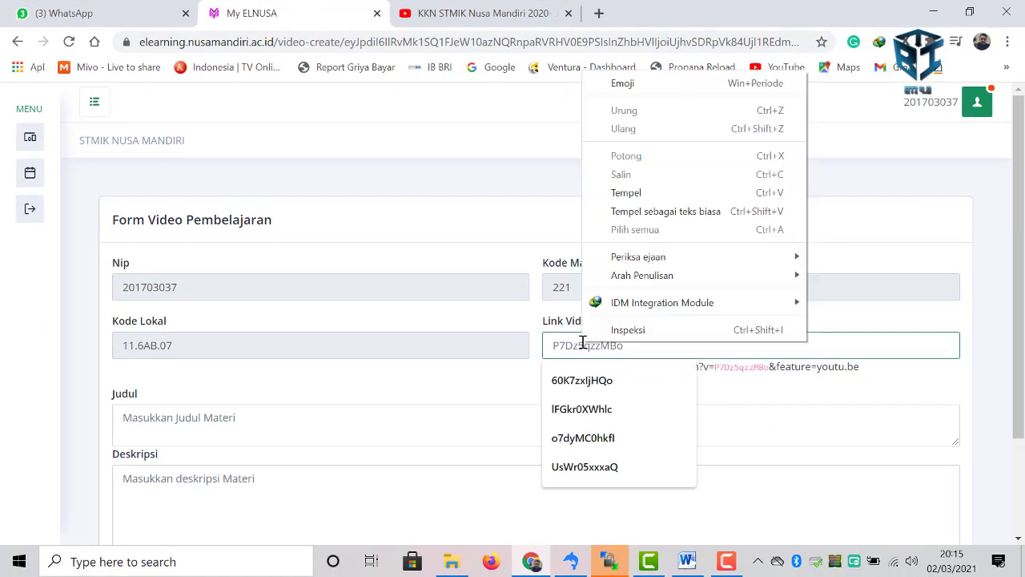
pyautogui.click(614, 194)
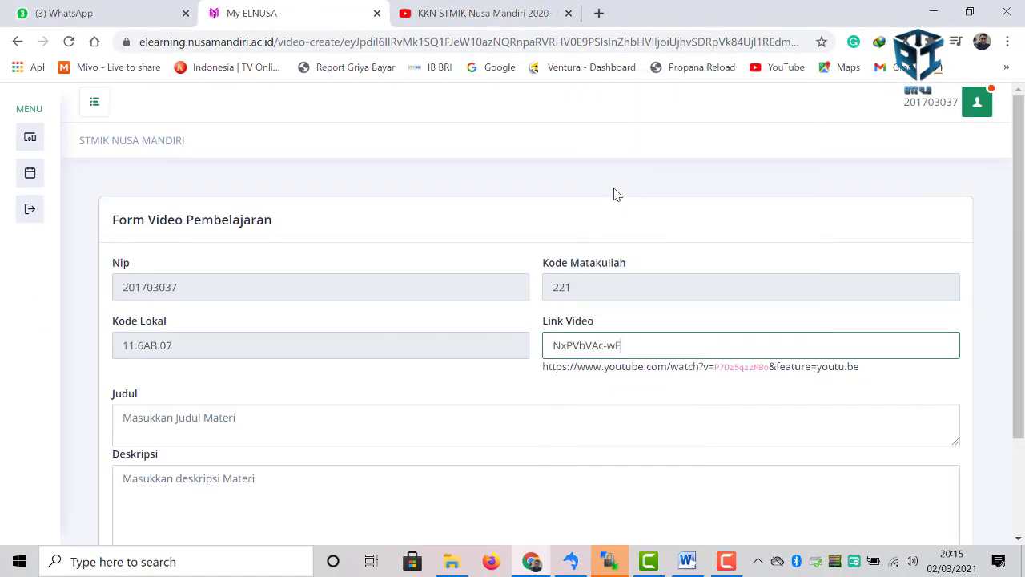
pyautogui.click(268, 424)
pyautogui.click(457, 14)
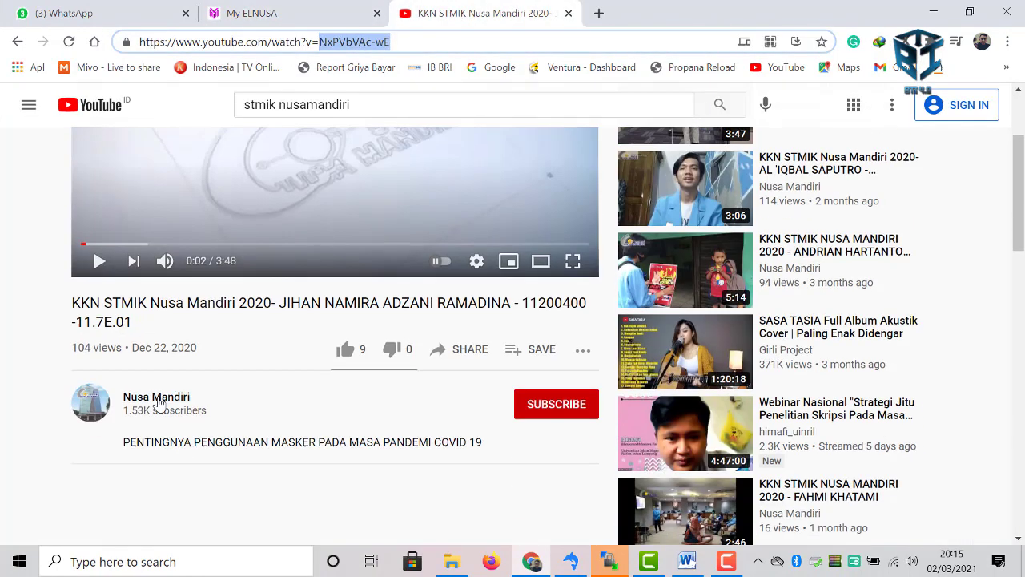
pyautogui.scroll(-1, 355, 213)
pyautogui.moveTo(72, 306); pyautogui.dragTo(144, 326)
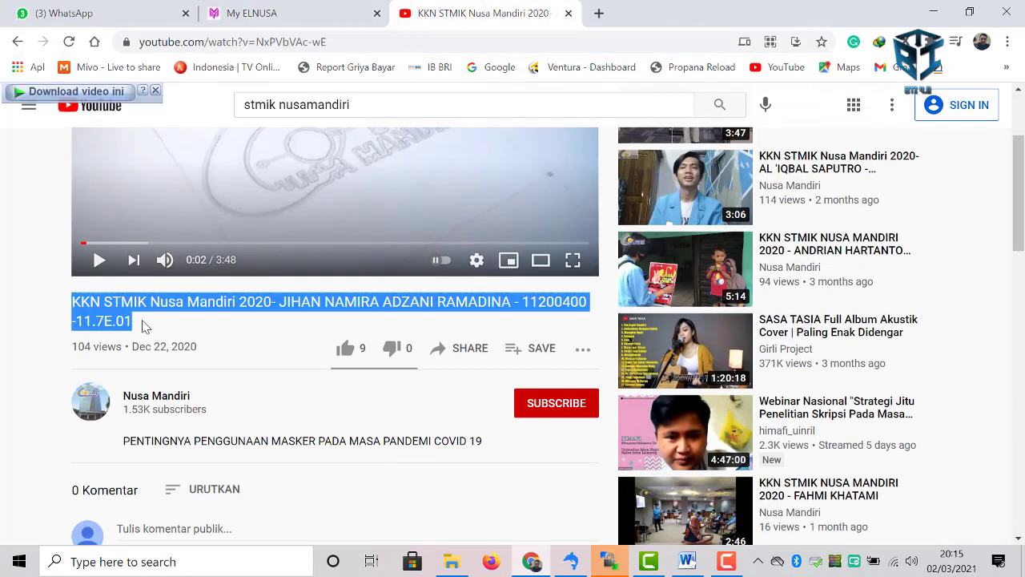
pyautogui.click(256, 13)
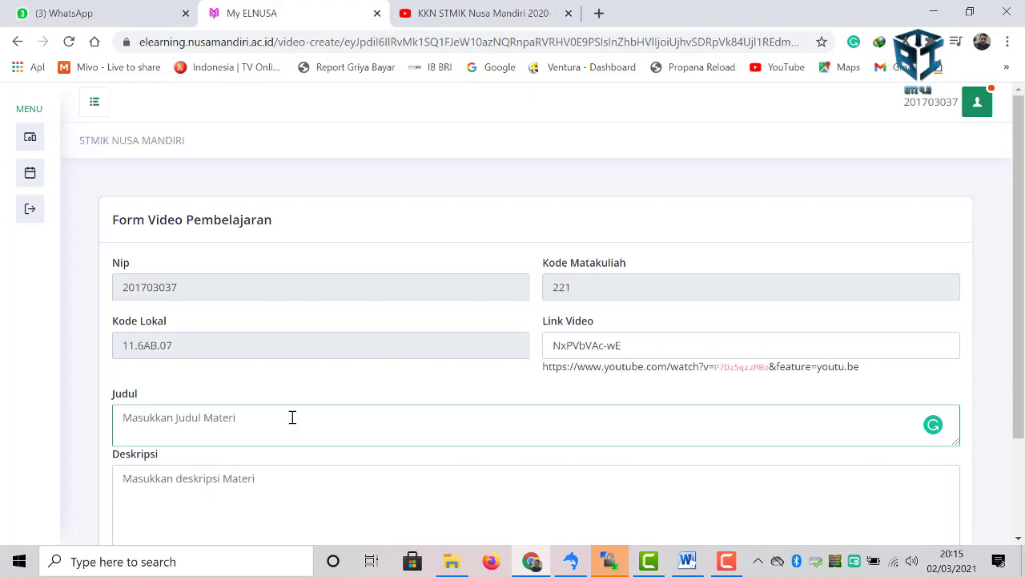
pyautogui.hotkey('ctrl', 'v')
# - Copy the YouTube video's description into Deskripsi and save the new video
pyautogui.click(264, 478)
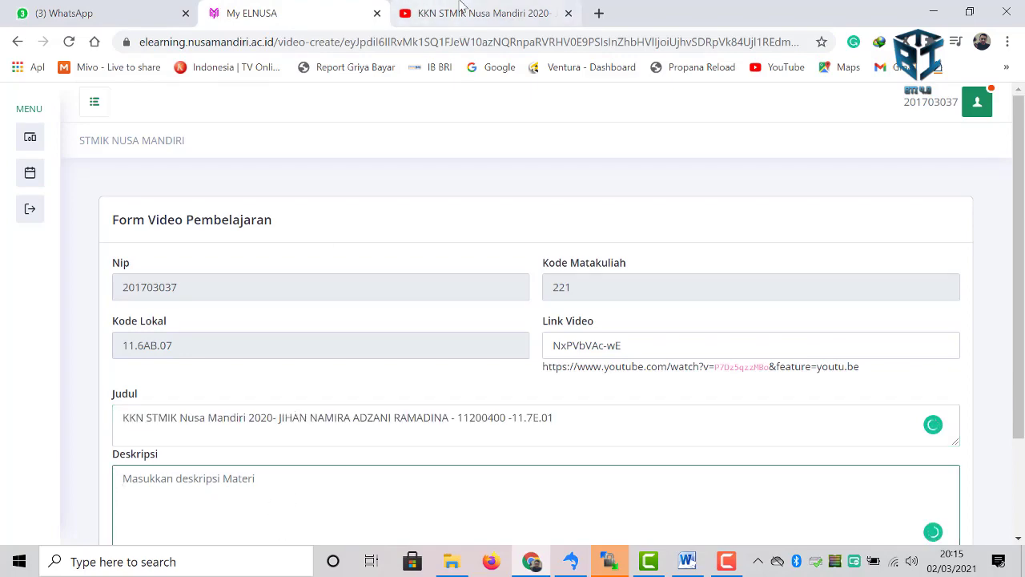
pyautogui.click(457, 13)
pyautogui.scroll(-2, 214, 354)
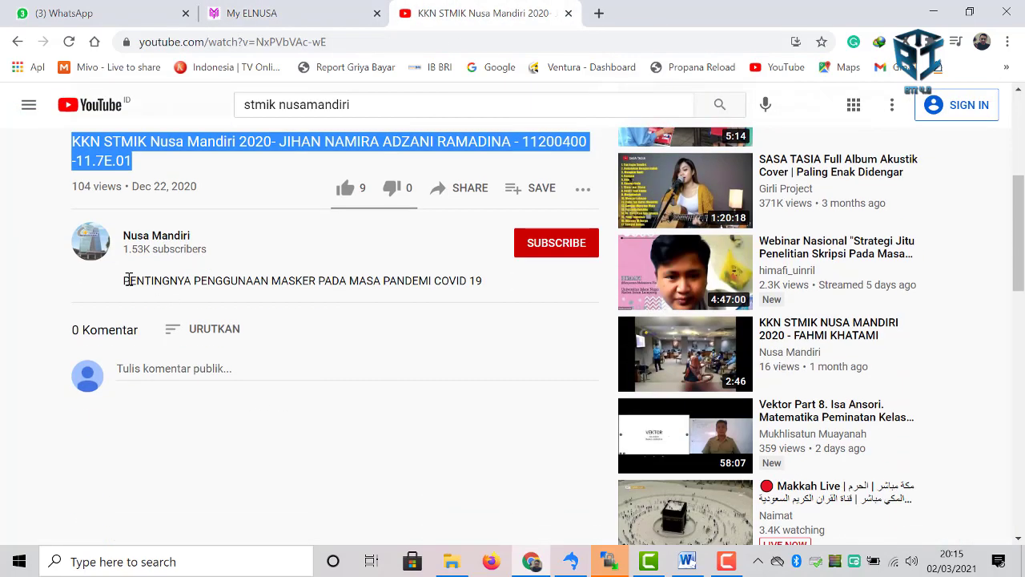
pyautogui.moveTo(127, 281); pyautogui.dragTo(494, 291)
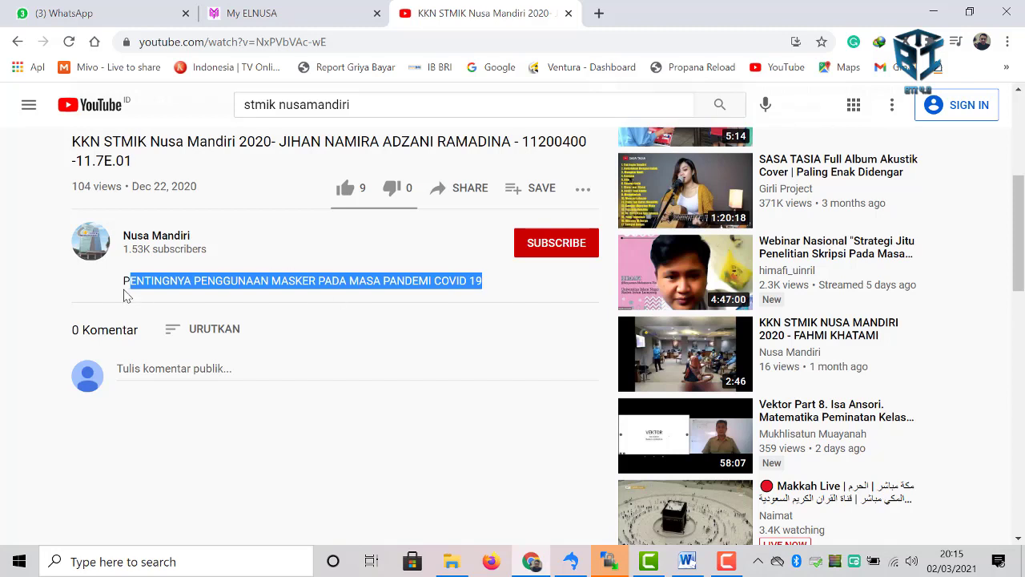
pyautogui.moveTo(124, 282); pyautogui.dragTo(491, 289)
pyautogui.click(256, 13)
pyautogui.scroll(-2, 325, 455)
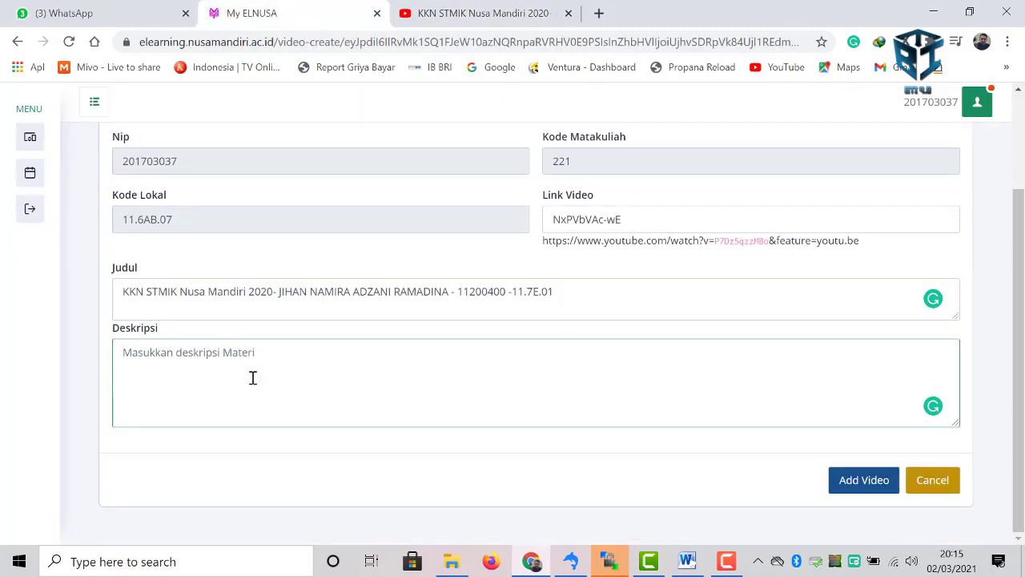
pyautogui.hotkey('ctrl', 'v')
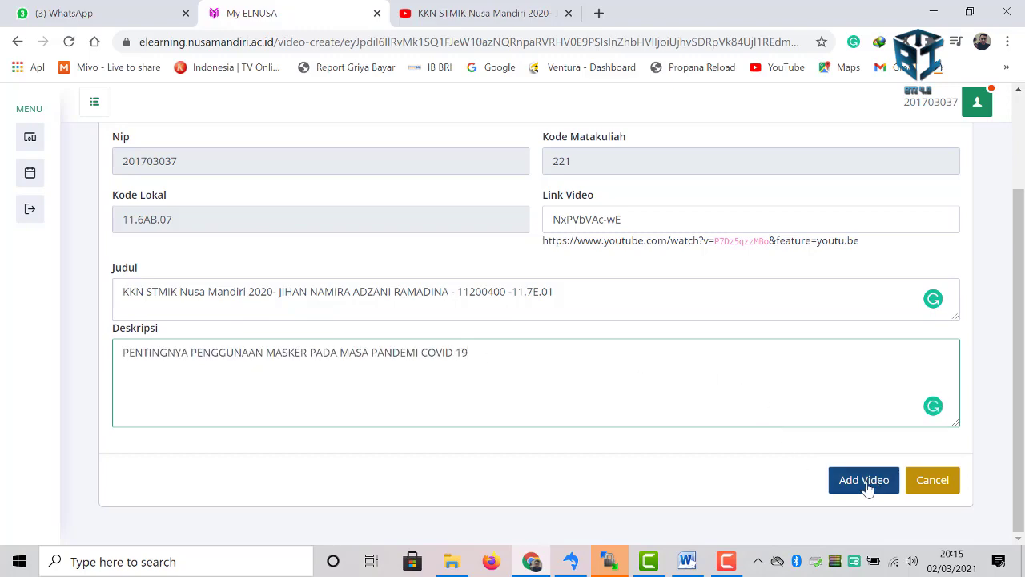
pyautogui.click(865, 482)
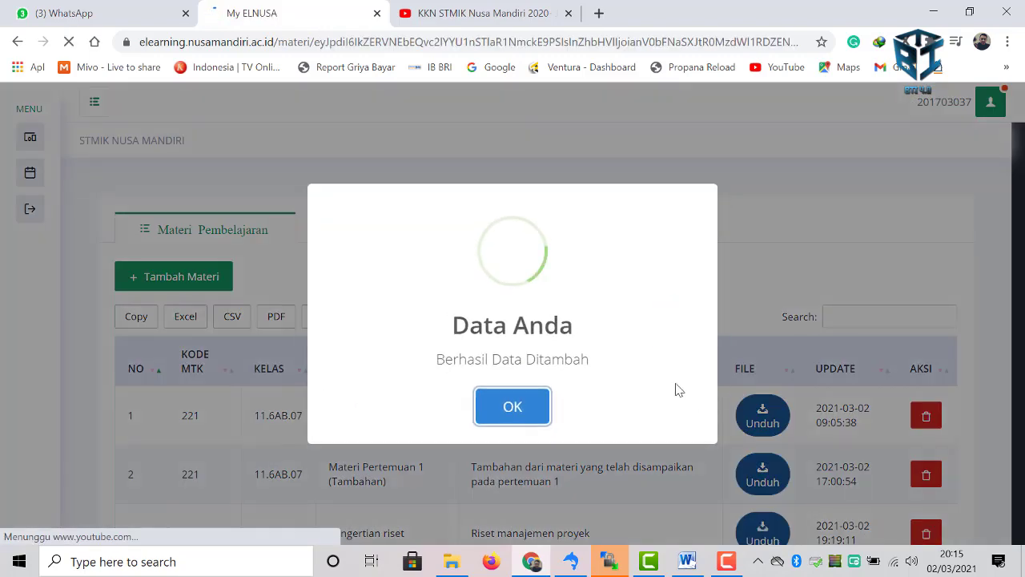
# - List the course's learning videos and play the new KKN STMIK Nusa Mandiri 2020 video
pyautogui.click(494, 410)
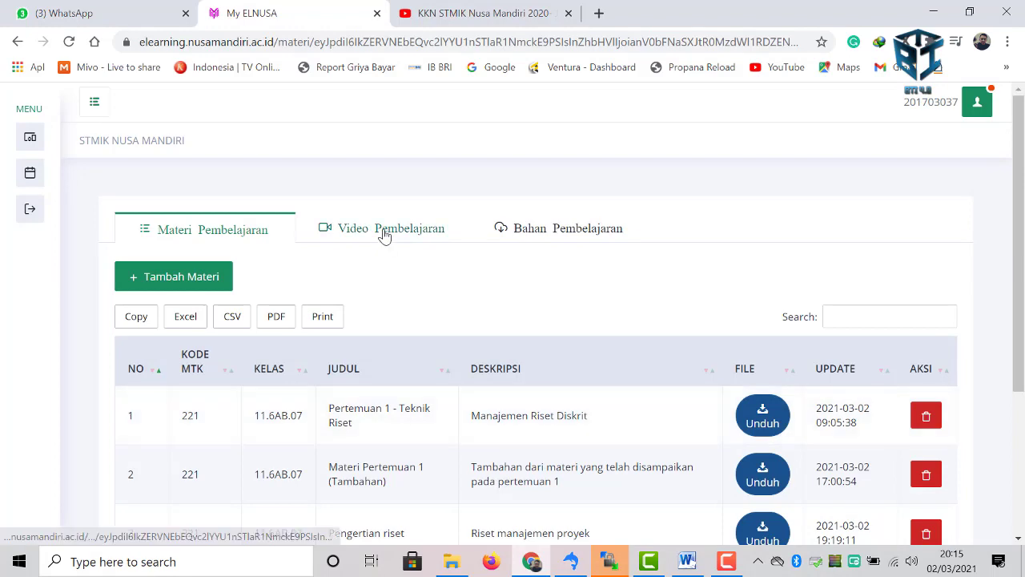
pyautogui.click(384, 232)
pyautogui.scroll(-1, 804, 441)
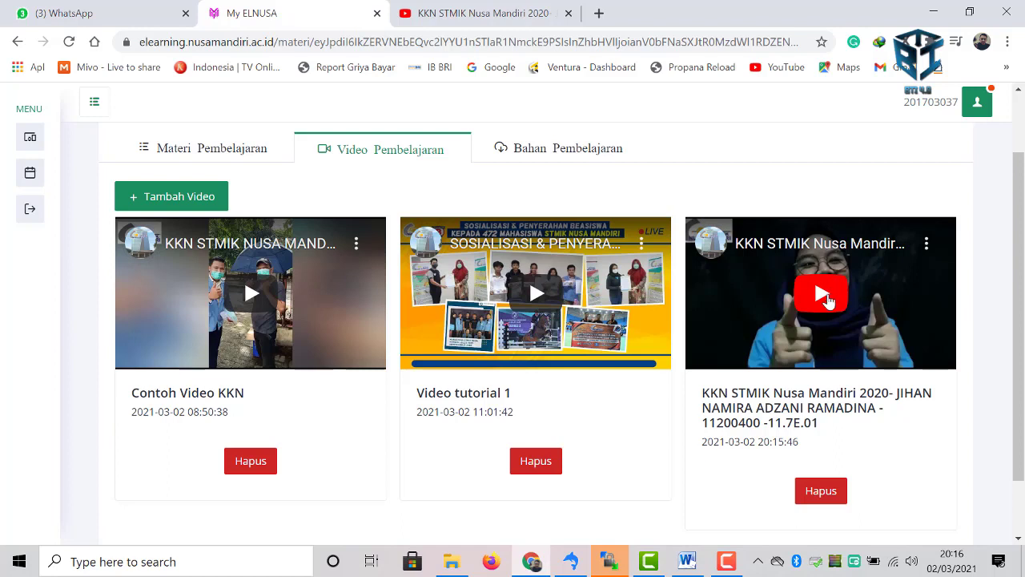
pyautogui.click(829, 298)
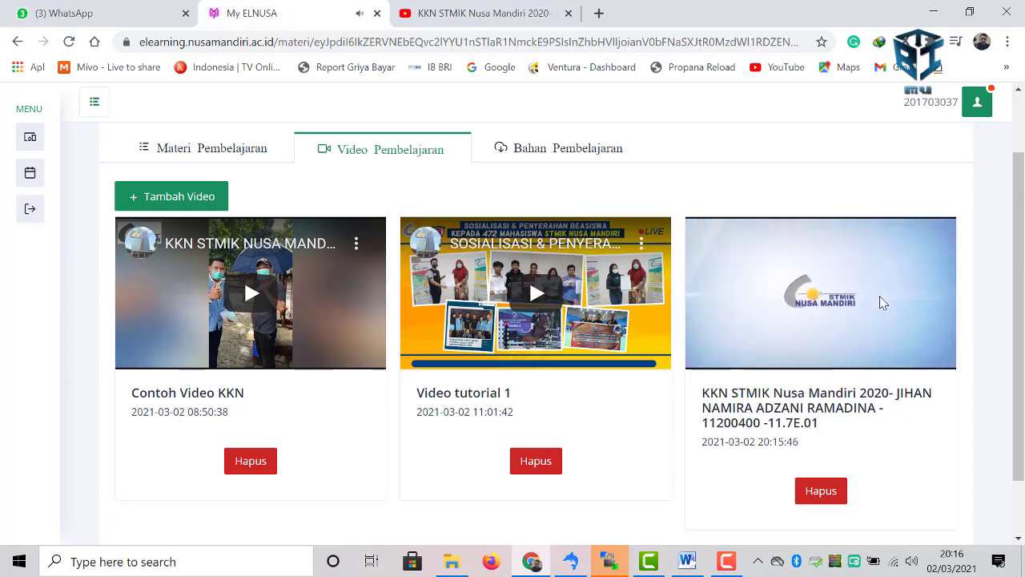
# - Pause and delete the KKN STMIK Nusa Mandiri 2020 video, leaving Contoh Video KKN and Video tutorial 1
pyautogui.click(710, 357)
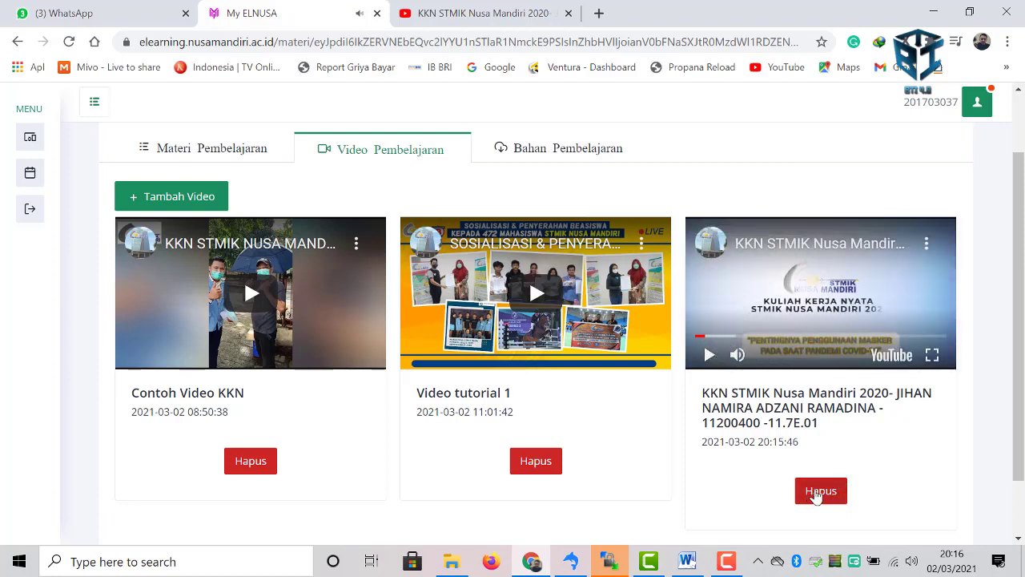
pyautogui.click(817, 492)
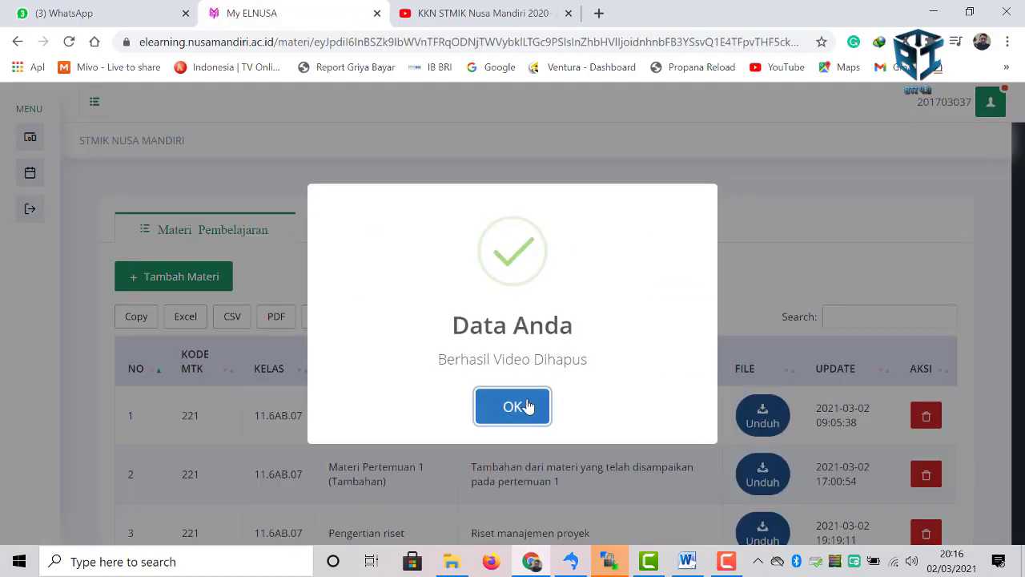
pyautogui.click(527, 407)
pyautogui.click(378, 232)
pyautogui.scroll(-1, 772, 252)
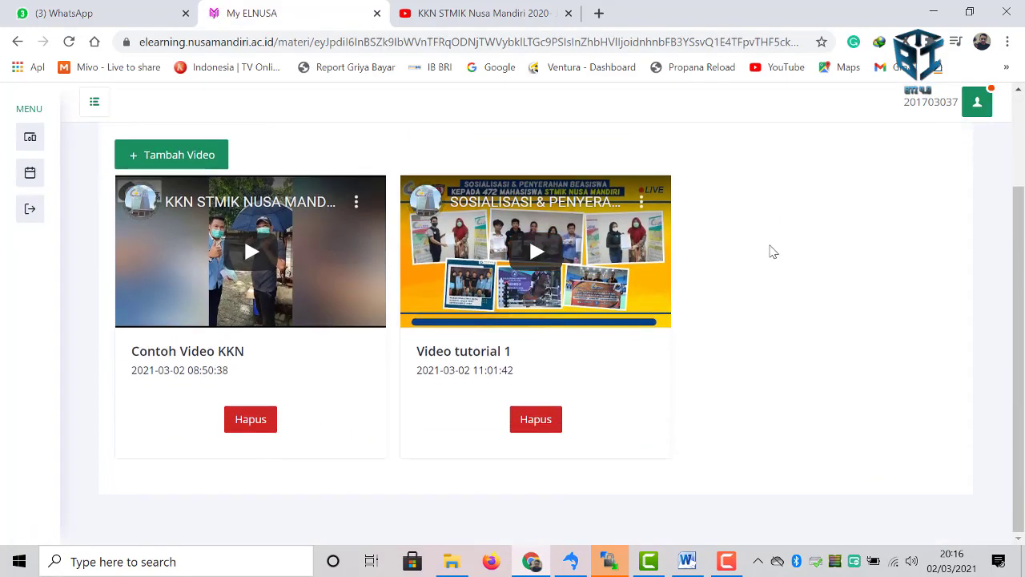
pyautogui.scroll(2, 807, 346)
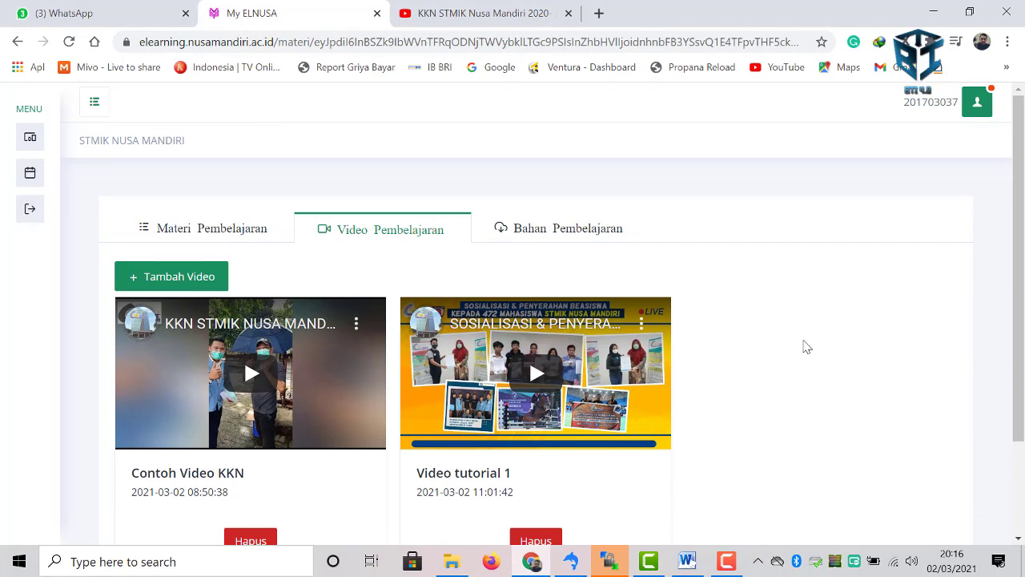
# - Download the Silabus ZIP from Bahan Pembelajaran through IDM, saving it as 221_3.zip
pyautogui.click(561, 231)
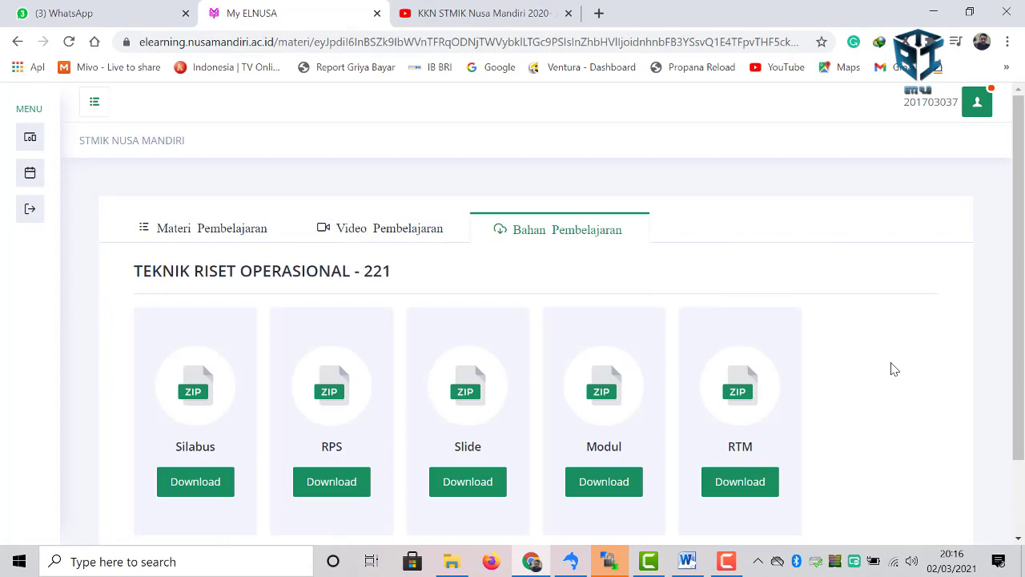
pyautogui.scroll(-1, 894, 369)
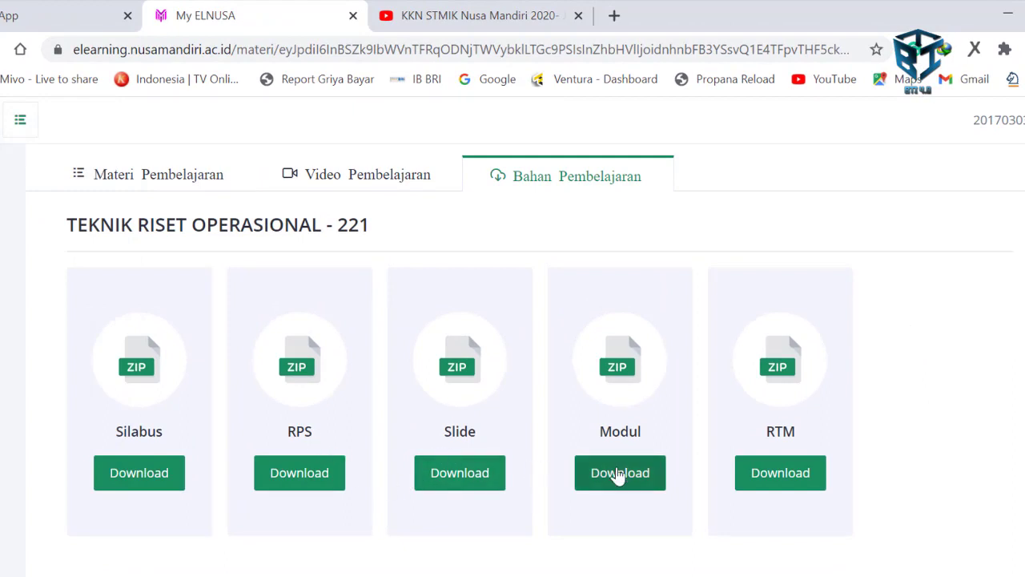
pyautogui.click(124, 484)
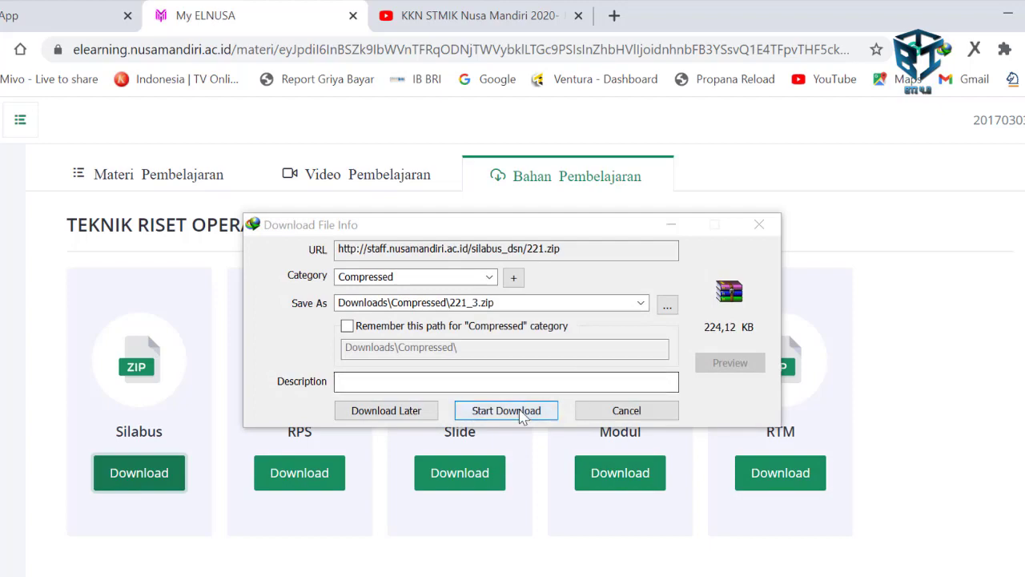
pyautogui.click(519, 413)
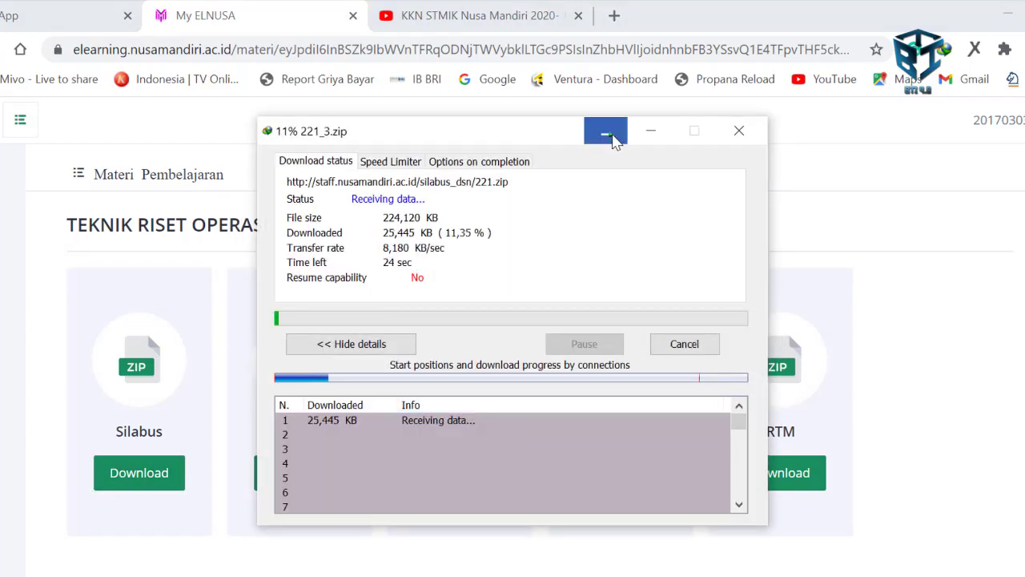
pyautogui.click(609, 136)
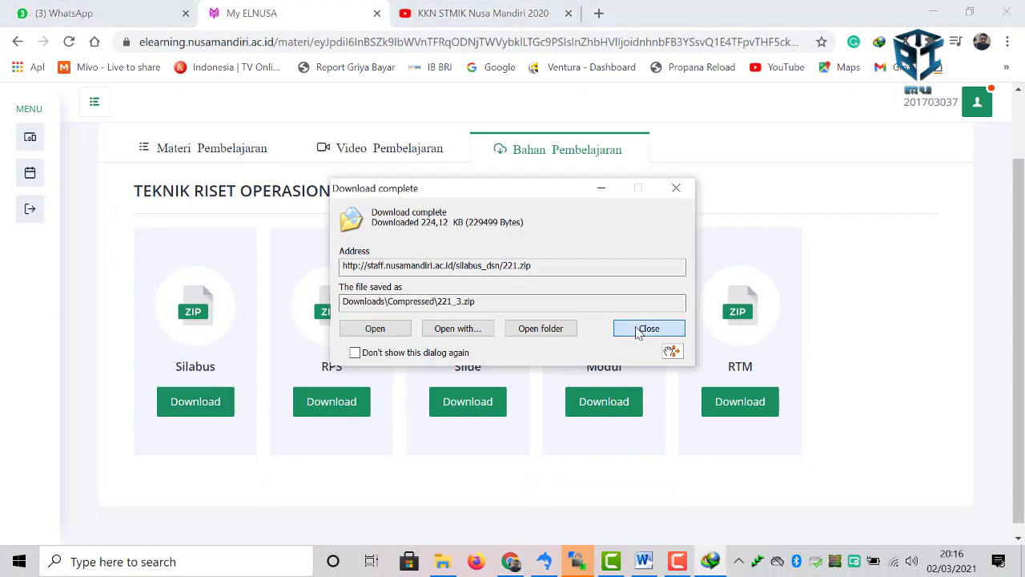
pyautogui.click(648, 329)
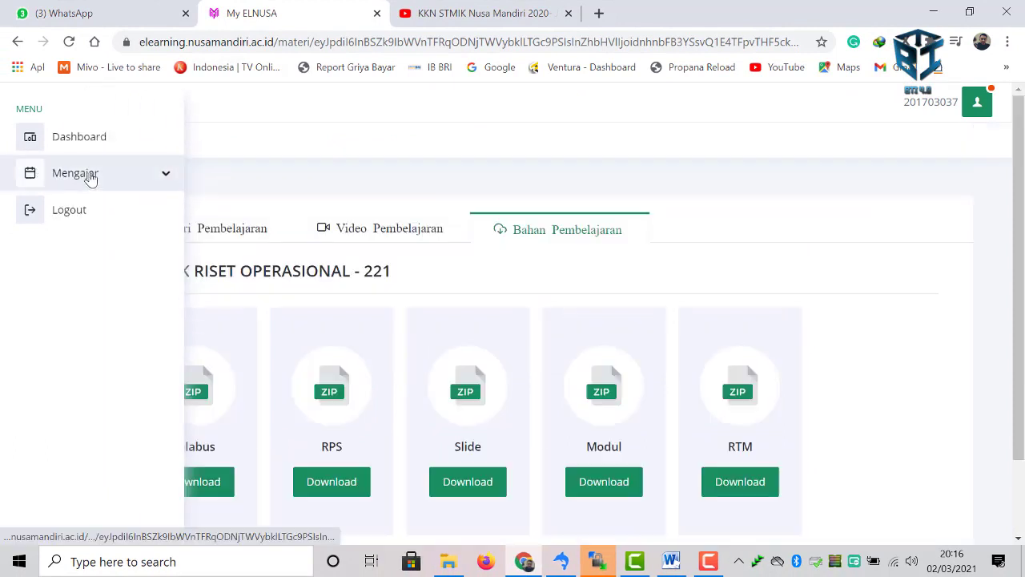
# - From Jadwal Mengajar, open class 11.6AB.07's Ruang Tugas and start a new Tambah Tugas form
pyautogui.click(88, 176)
pyautogui.click(91, 212)
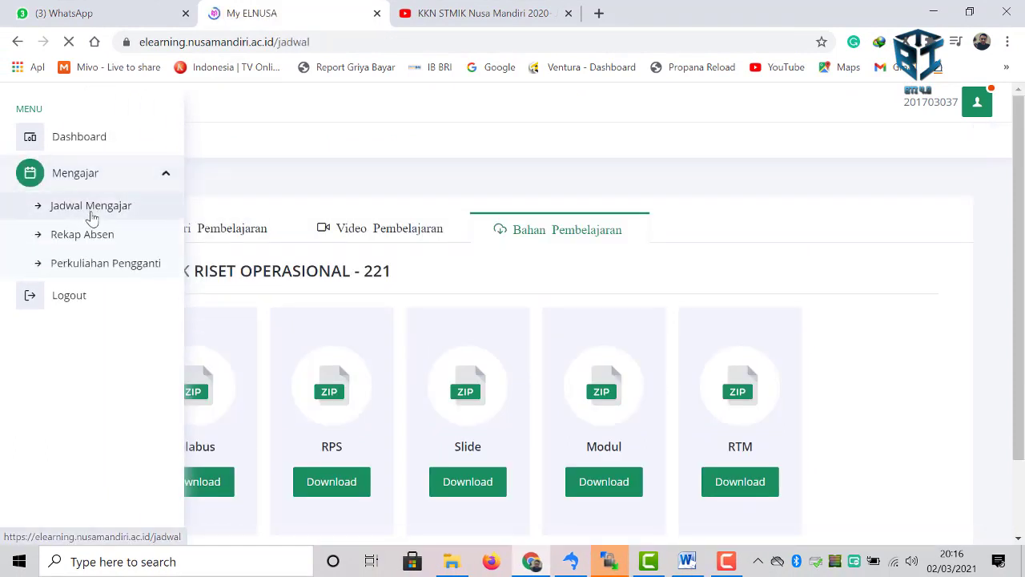
pyautogui.scroll(-2, 251, 429)
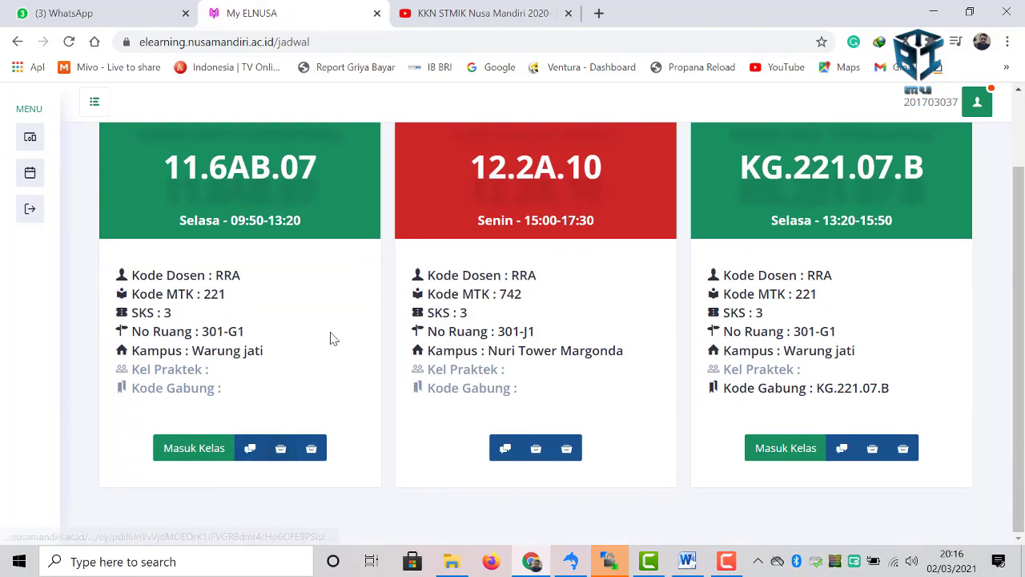
pyautogui.click(311, 448)
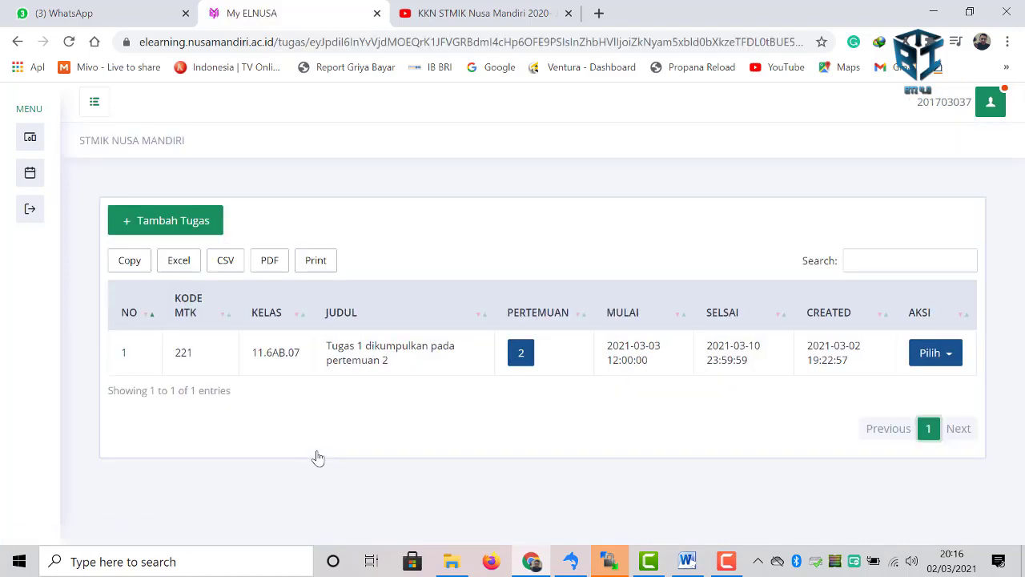
pyautogui.click(184, 225)
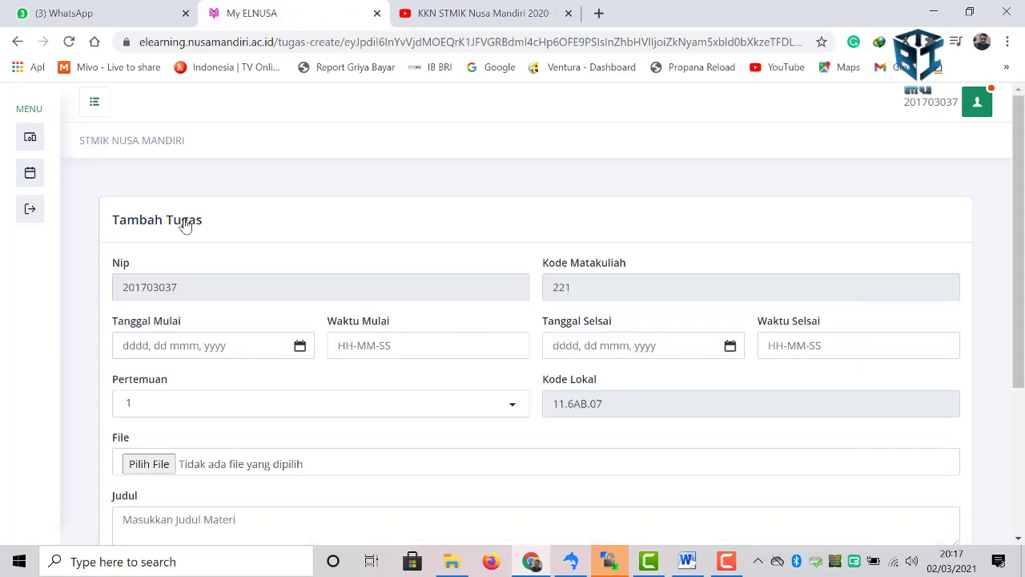
# - Set the assignment to run from 2 March 2021 12:00:00 to 10 March 2021 23:59:59
pyautogui.scroll(-1, 229, 290)
pyautogui.click(233, 267)
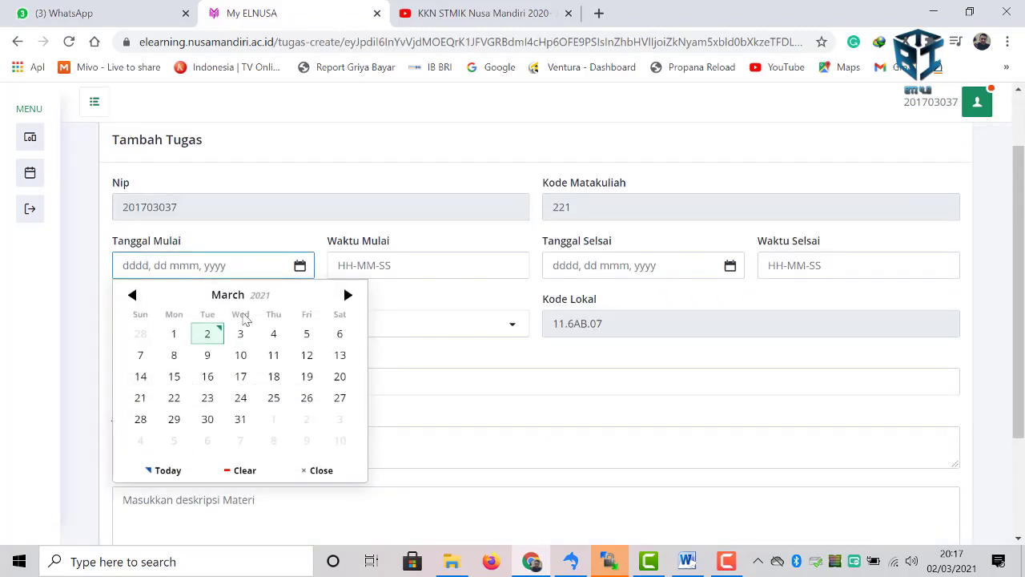
pyautogui.click(207, 333)
pyautogui.click(400, 265)
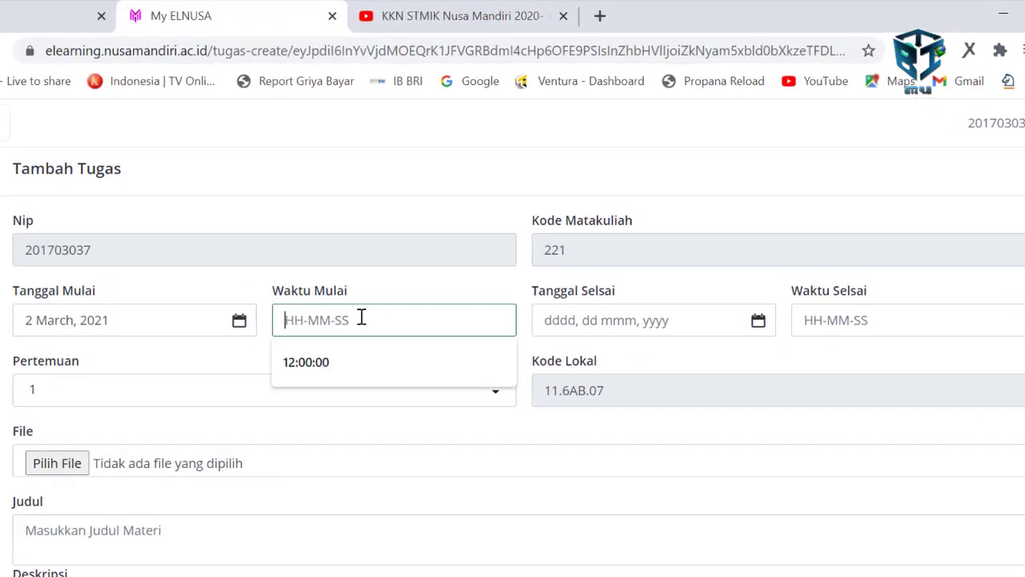
pyautogui.click(346, 362)
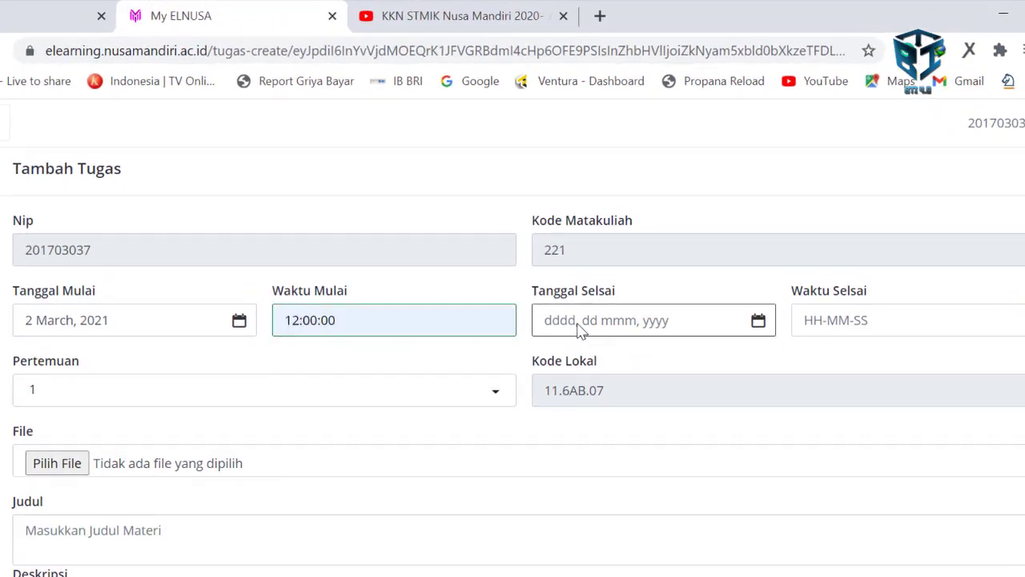
pyautogui.click(580, 331)
pyautogui.click(701, 436)
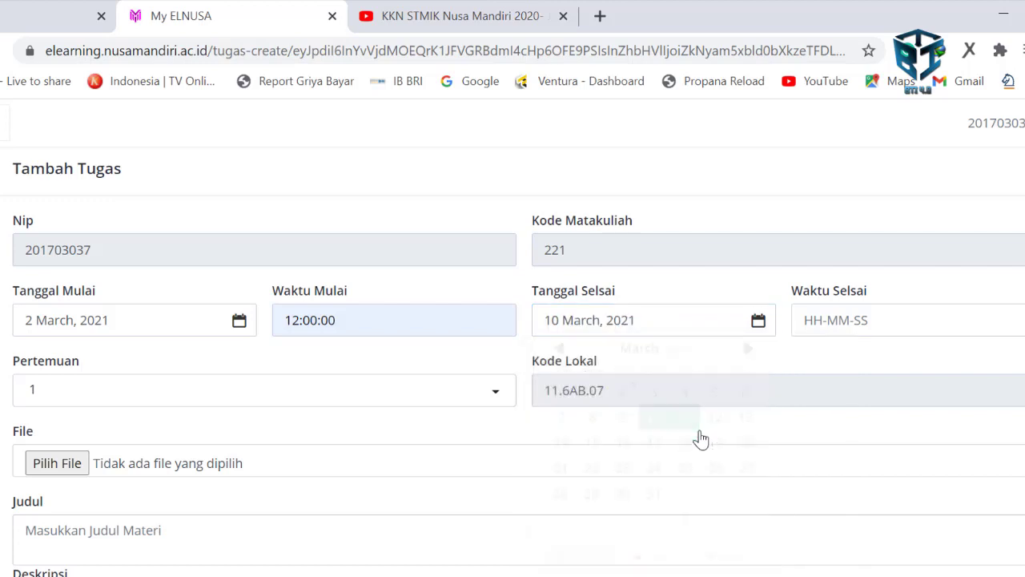
pyautogui.click(830, 327)
pyautogui.click(833, 361)
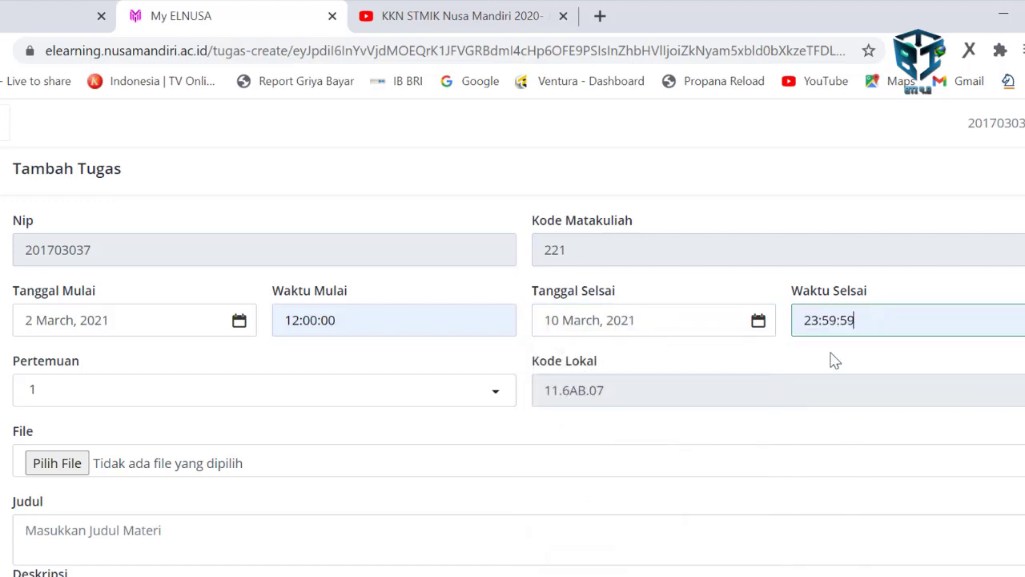
# - Set Pertemuan to 2 and begin choosing a file to attach
pyautogui.scroll(-1, 192, 396)
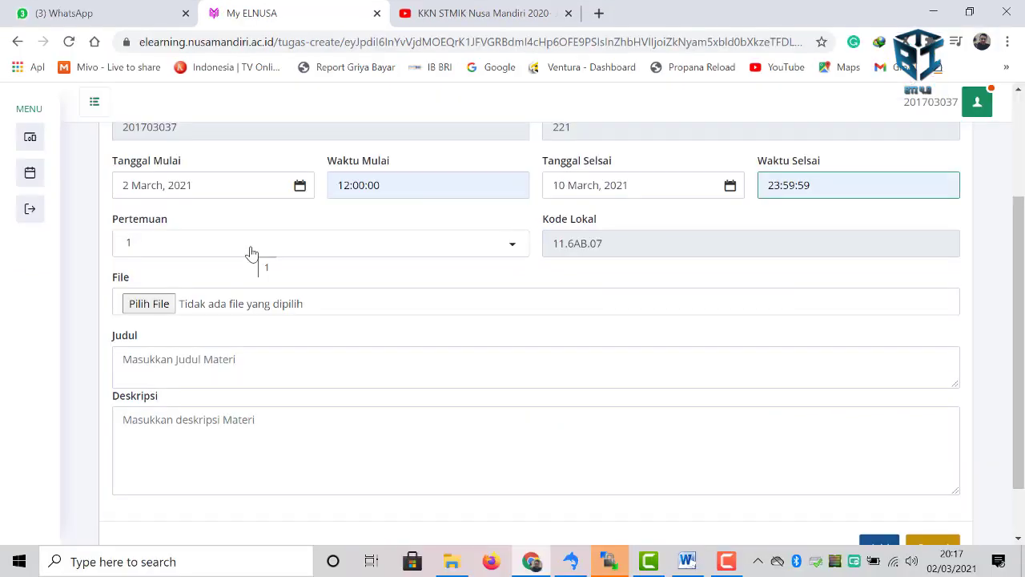
pyautogui.click(252, 253)
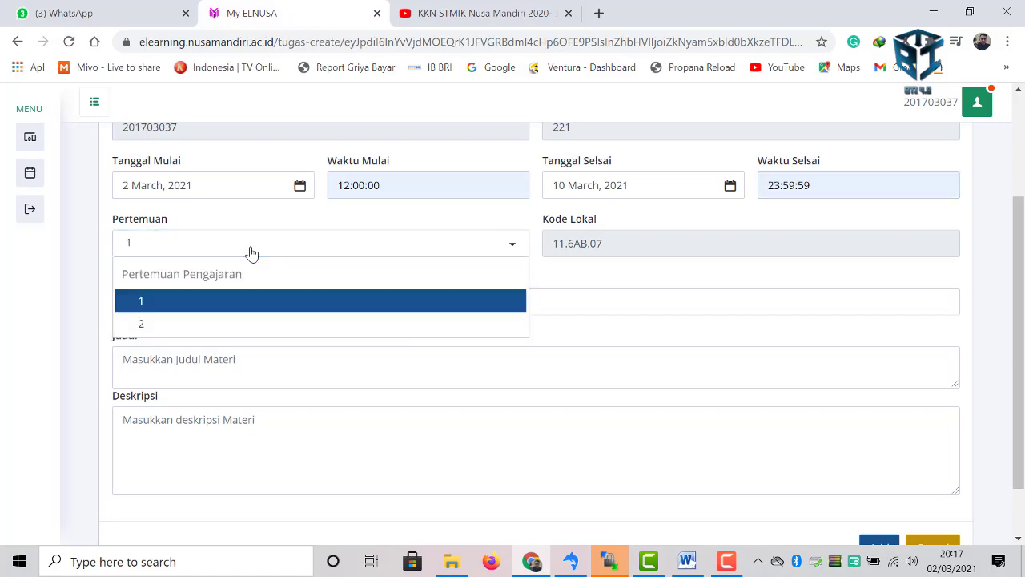
pyautogui.click(216, 324)
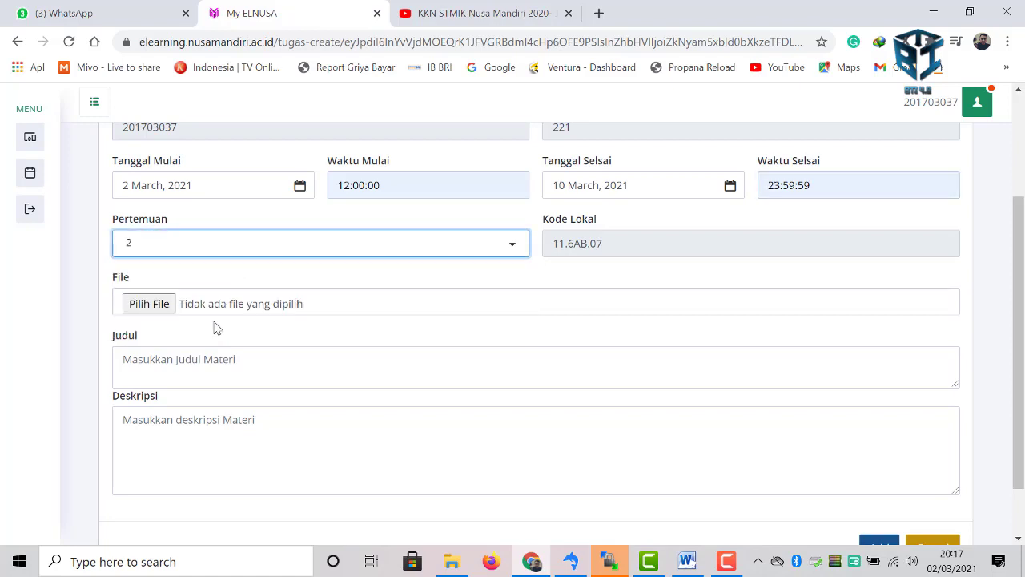
pyautogui.click(149, 304)
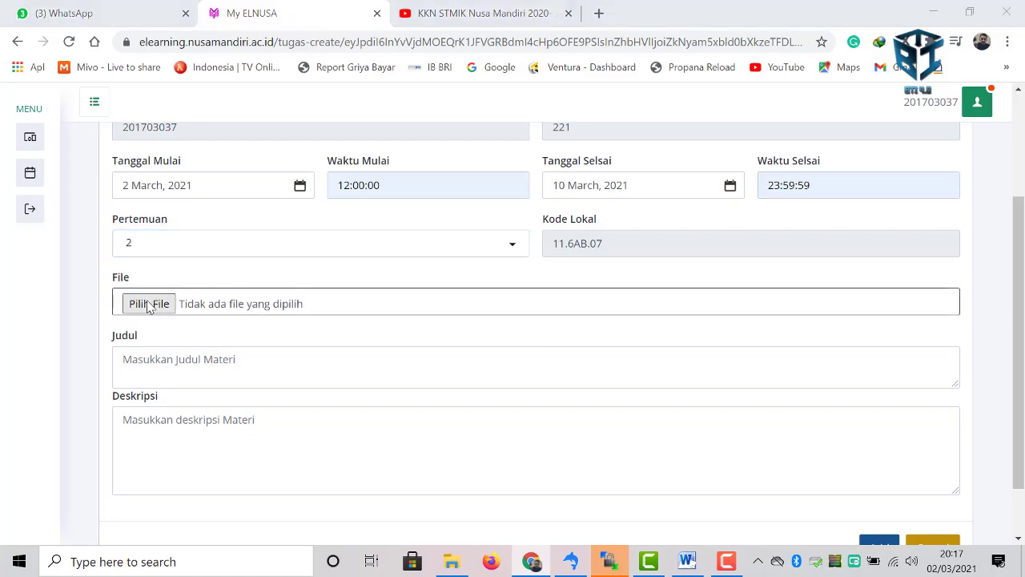
# - Attach 'Edaran Sosialisasi Jenjang Karir Dosen 12 September 2020.pdf' to the assignment
pyautogui.scroll(-5, 483, 267)
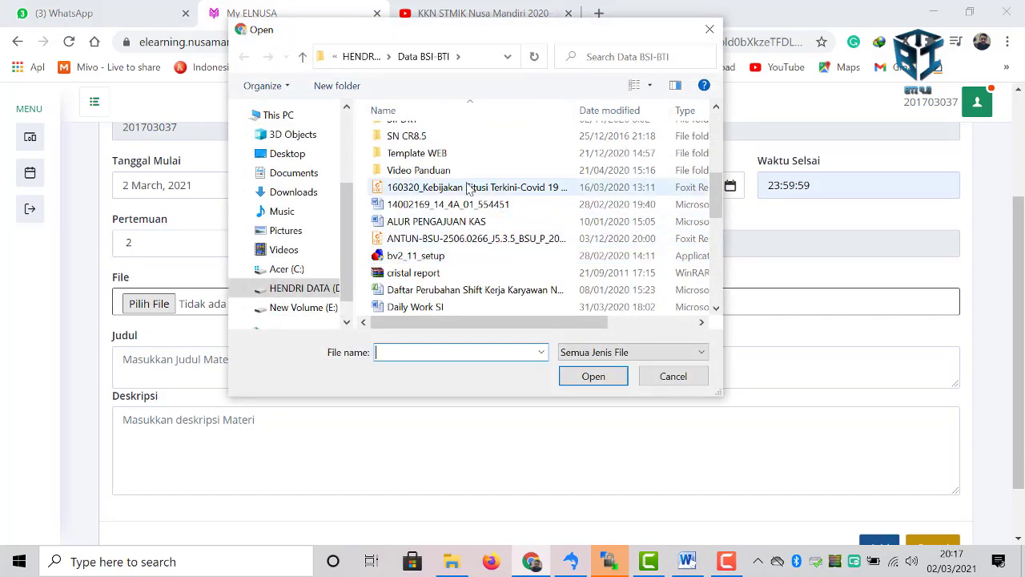
pyautogui.scroll(-3, 496, 269)
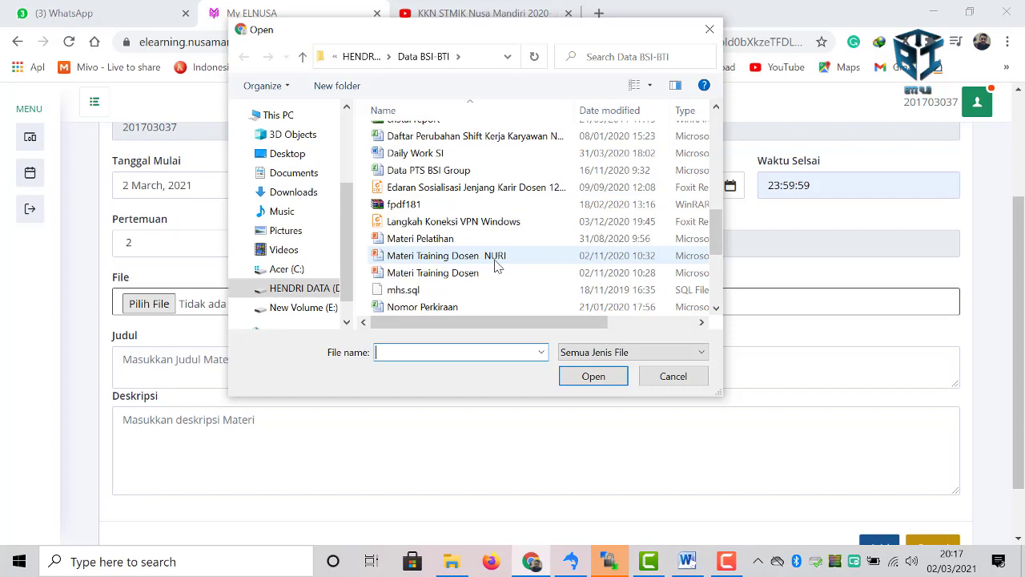
pyautogui.click(477, 188)
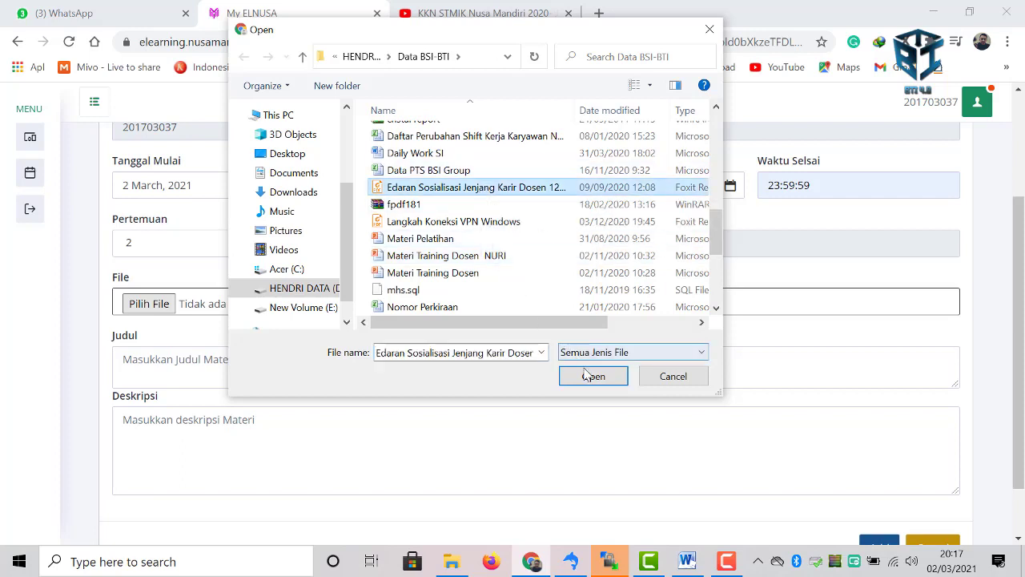
pyautogui.click(593, 376)
pyautogui.click(254, 371)
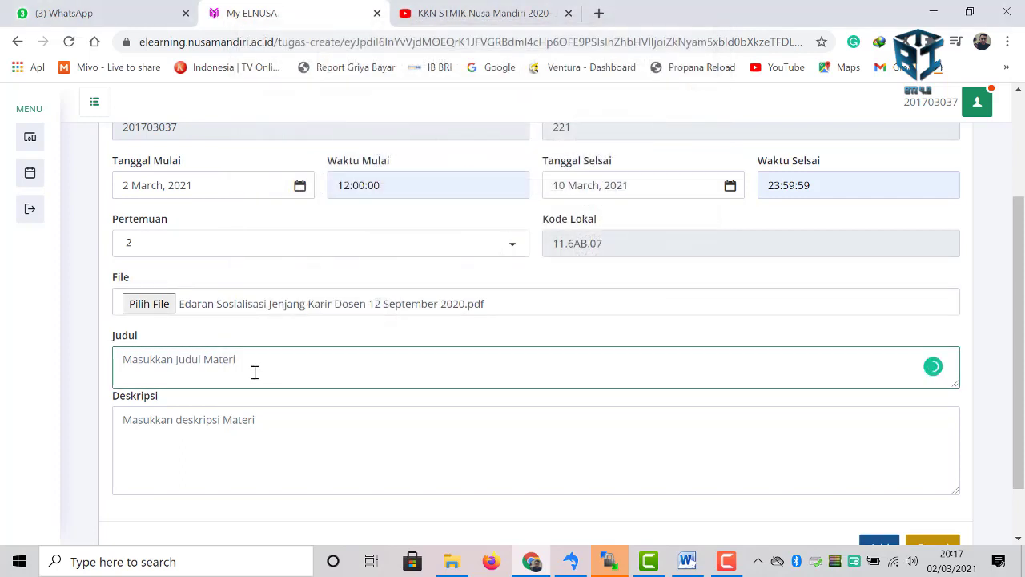
# - Title the assignment 'Tugas dikumpulkan pertemuan 2', describe it 'silahkan dikerjakan sesuai deadline', and add it
pyautogui.write('Tuga')
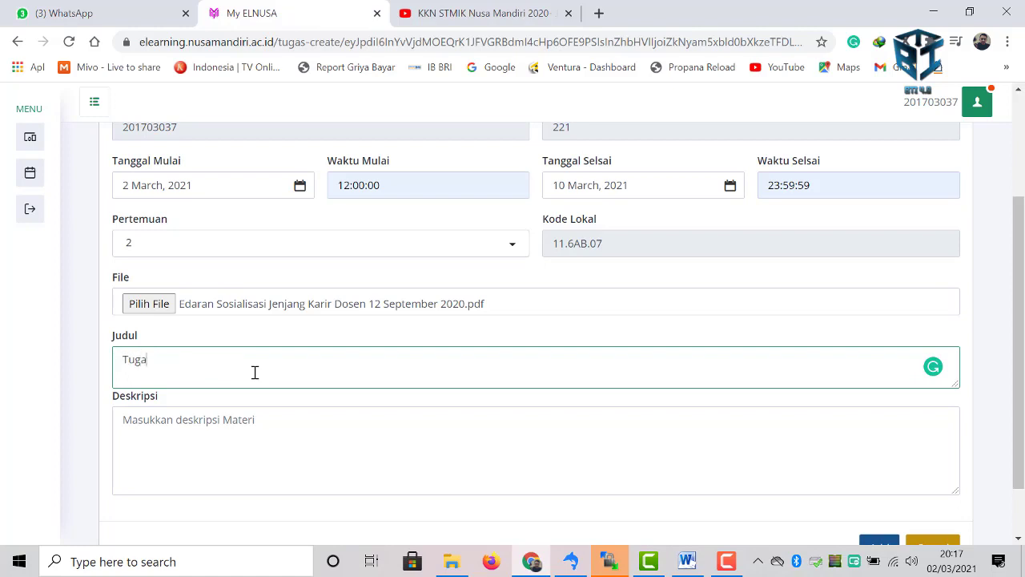
pyautogui.write('s dikum')
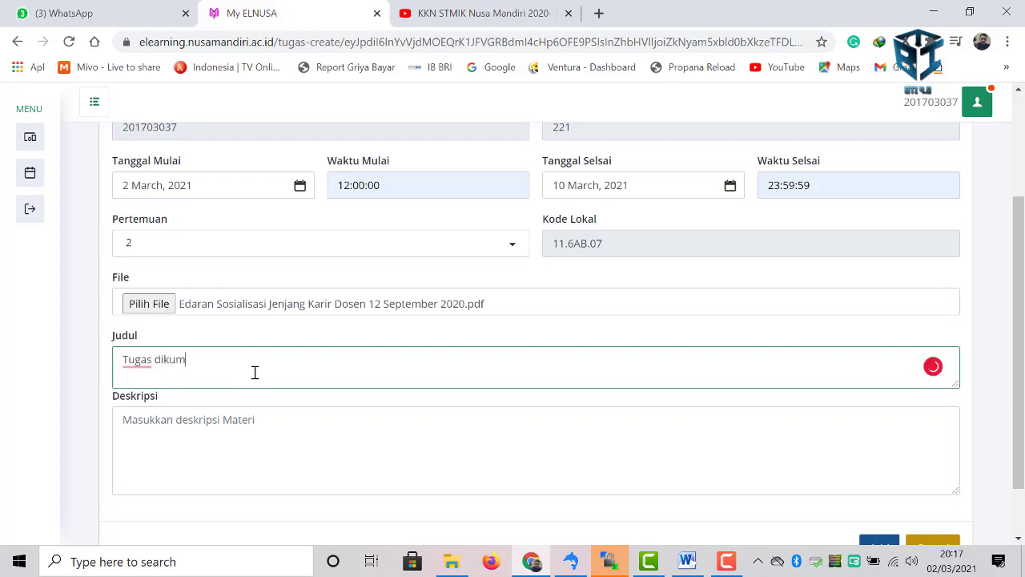
pyautogui.write('pulkan pe')
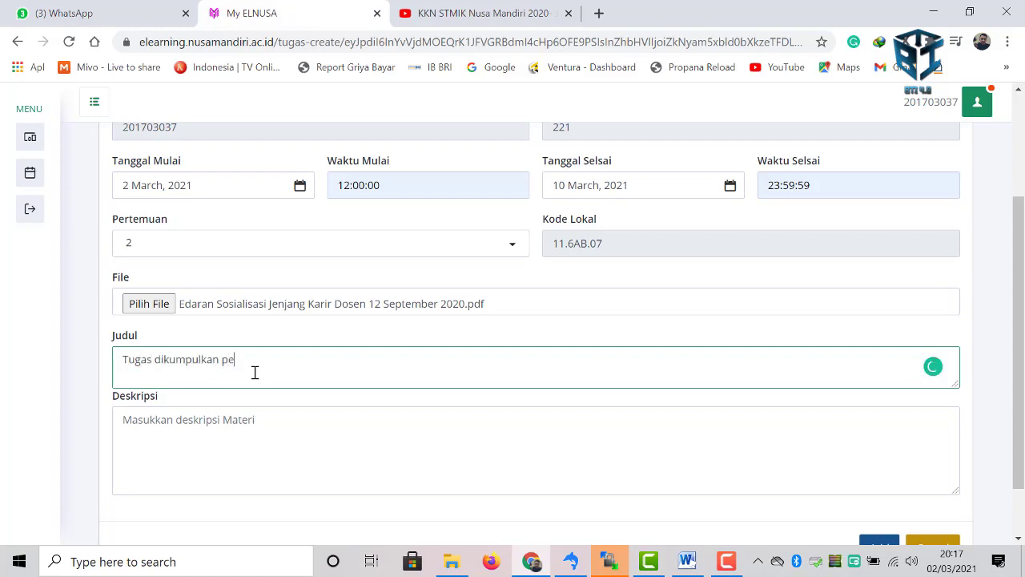
pyautogui.write('rtemuan 2')
pyautogui.press('Tab')
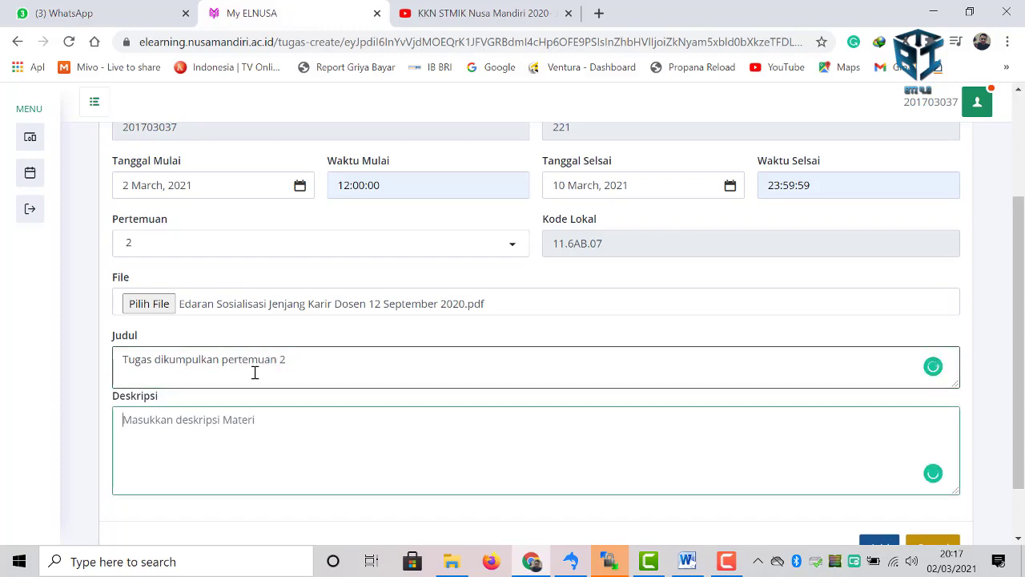
pyautogui.write('silahkan di')
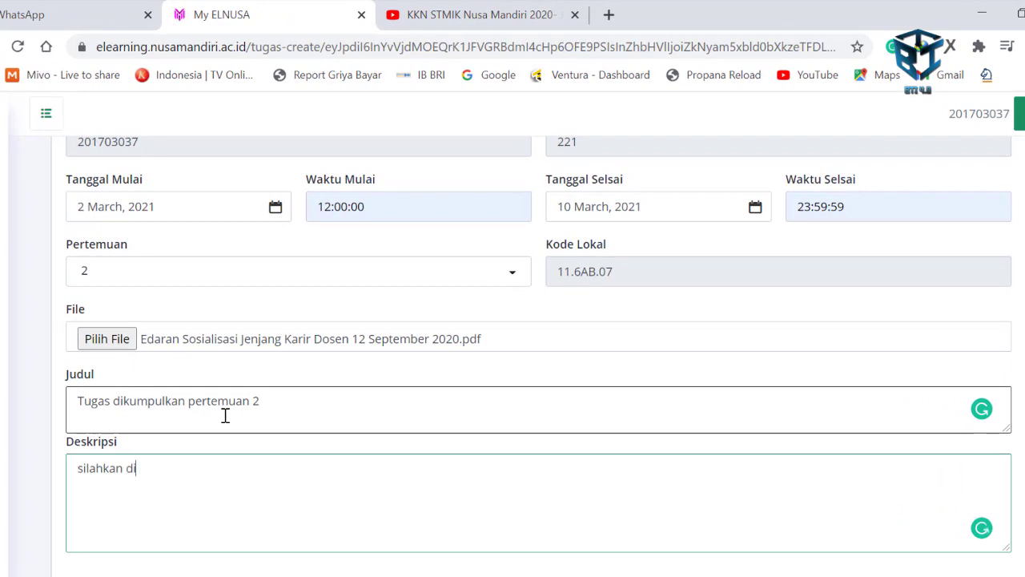
pyautogui.write('kerjakan sesuai des')
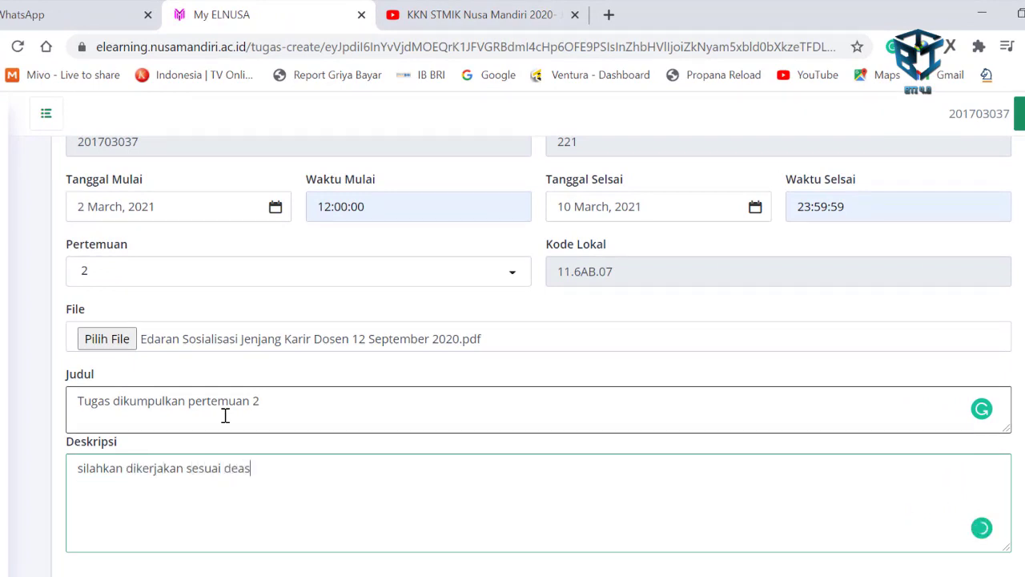
pyautogui.write('dline')
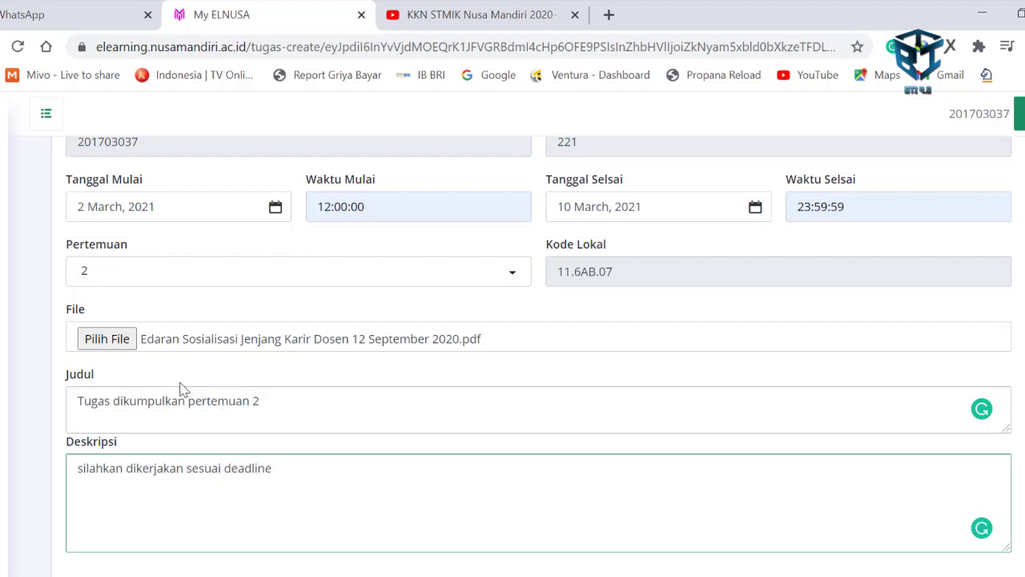
pyautogui.scroll(-1, 229, 421)
pyautogui.click(917, 539)
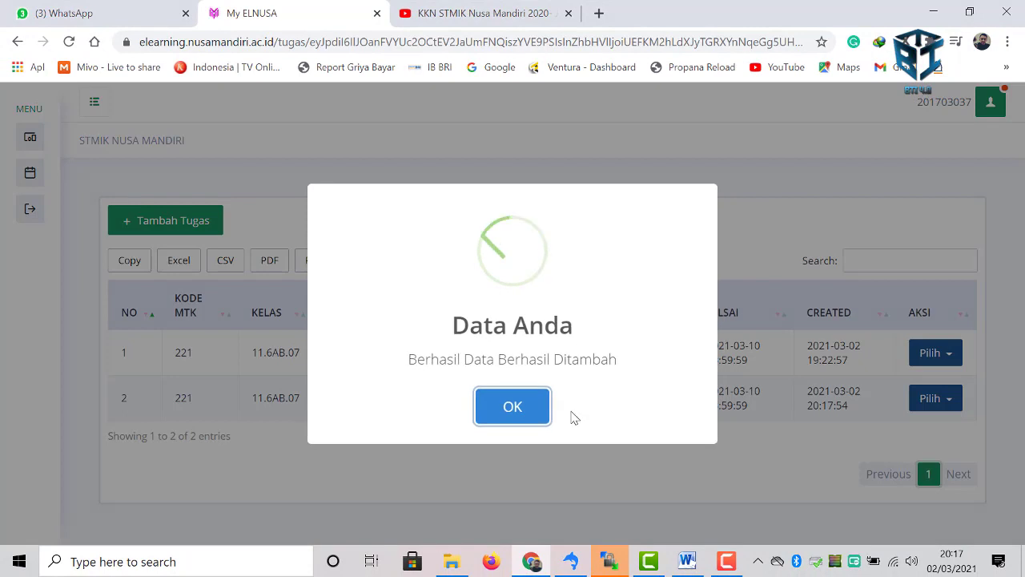
# - Dismiss the success notice and open the Pilih options on an assignment in 11.6AB.07's list
pyautogui.click(521, 403)
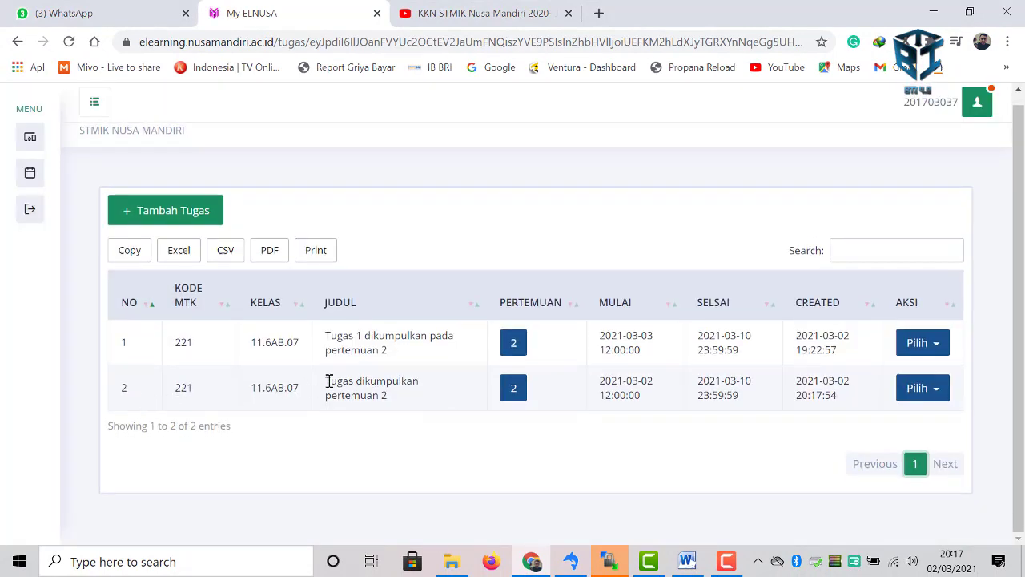
pyautogui.moveTo(328, 381); pyautogui.dragTo(424, 403)
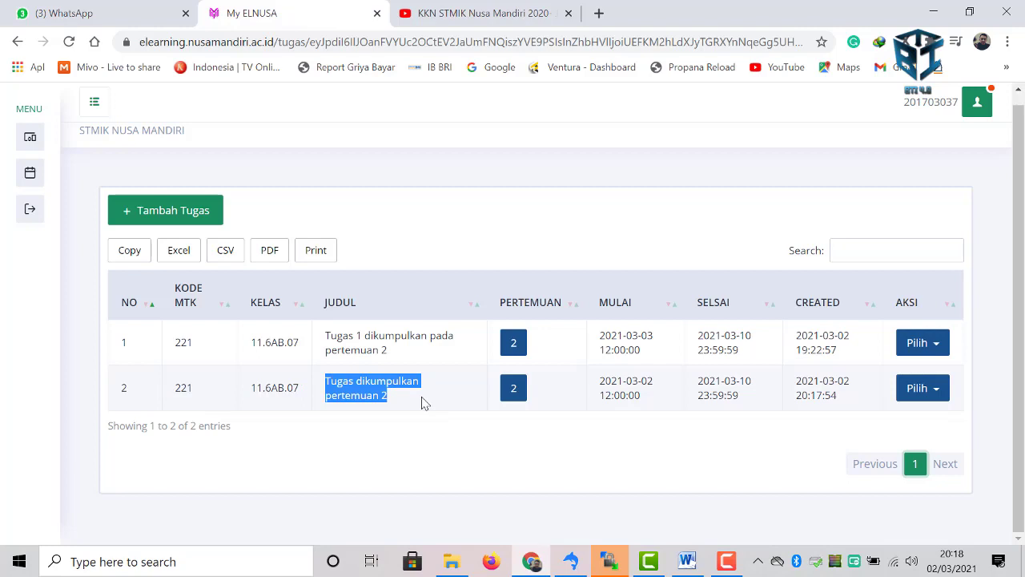
pyautogui.click(424, 403)
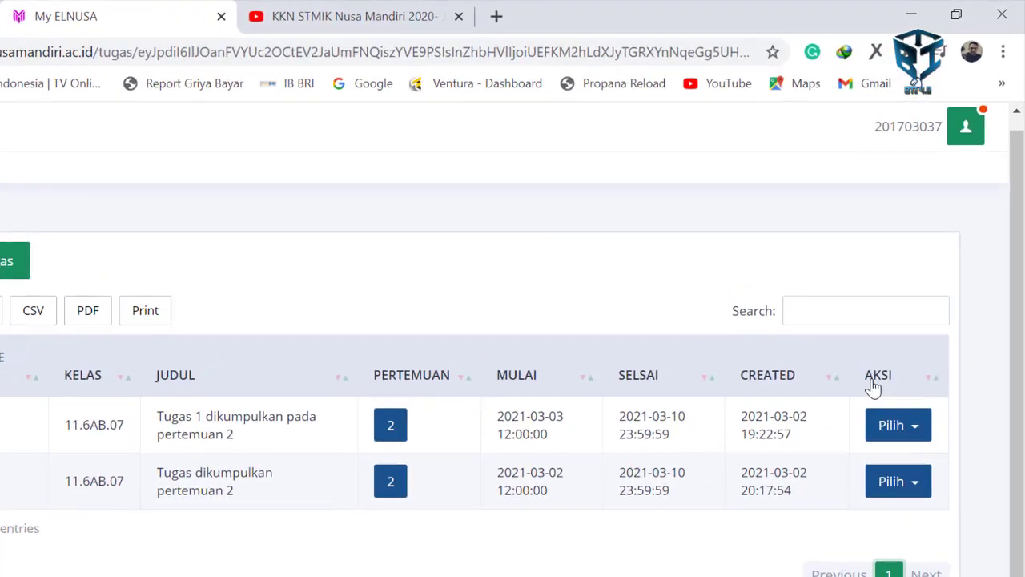
pyautogui.click(921, 500)
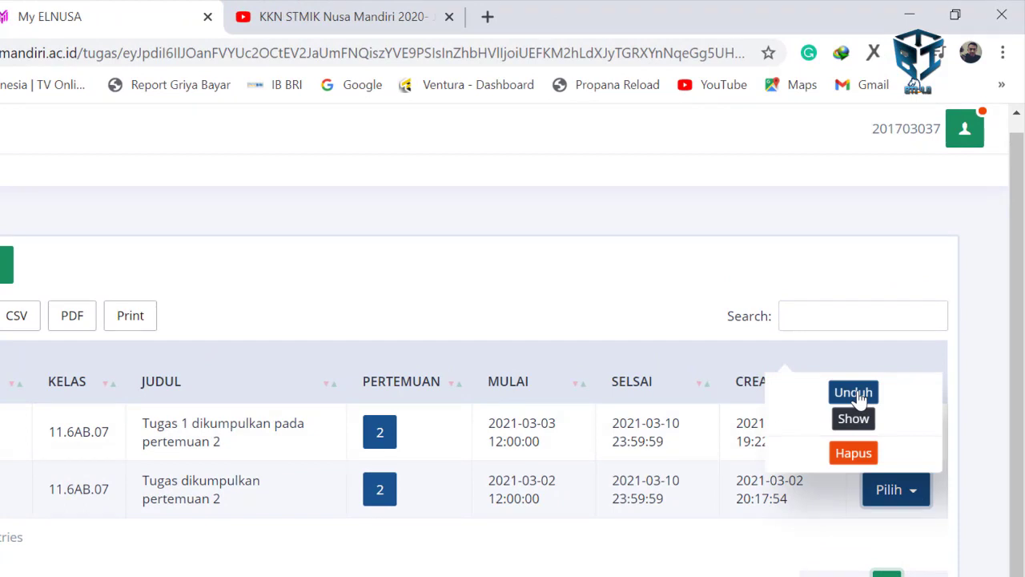
# - Show the details and submission list of 'Tugas 1 dikumpulkan pada pertemuan 2'
pyautogui.click(853, 419)
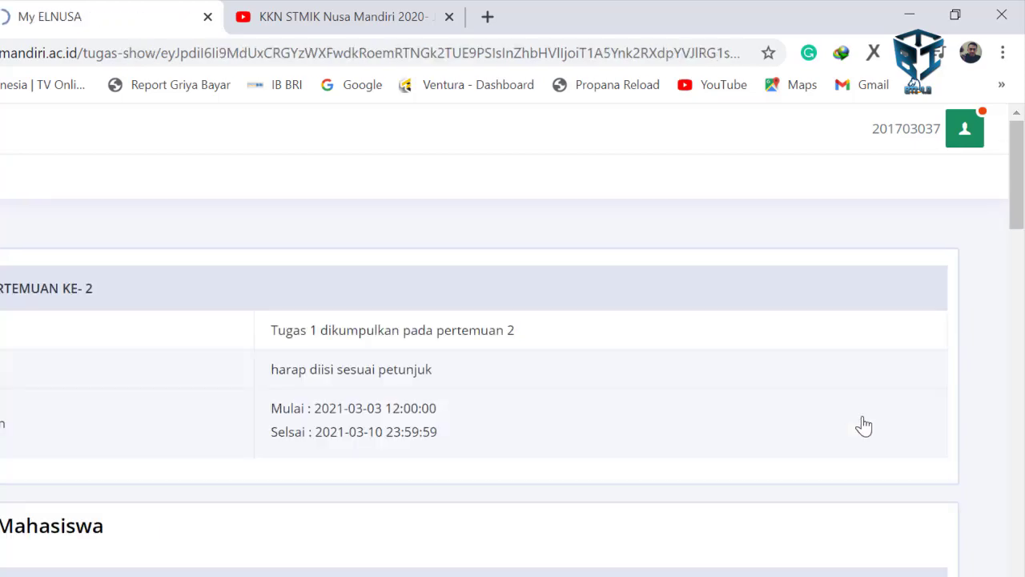
pyautogui.scroll(-5, 517, 403)
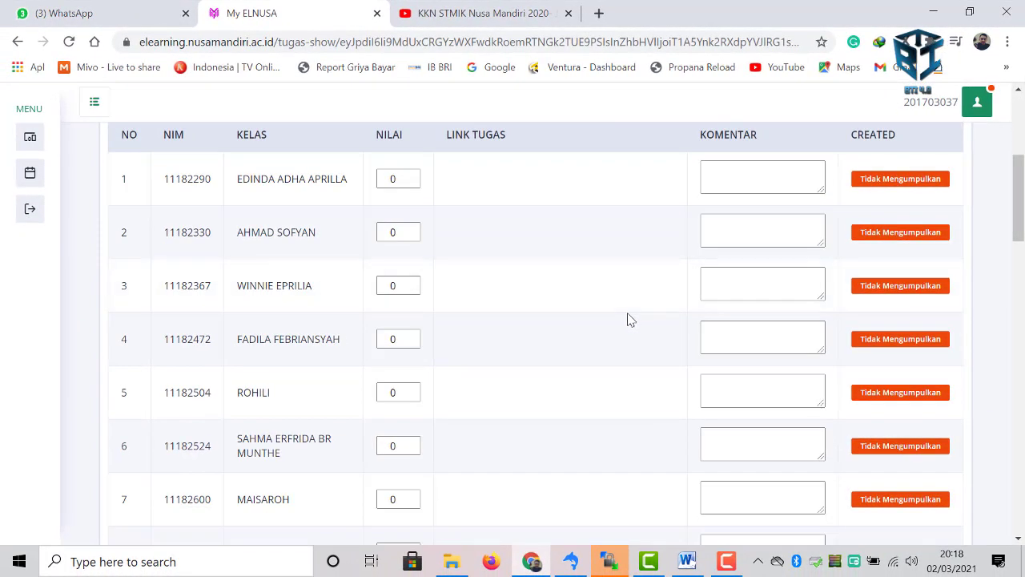
pyautogui.scroll(1, 525, 402)
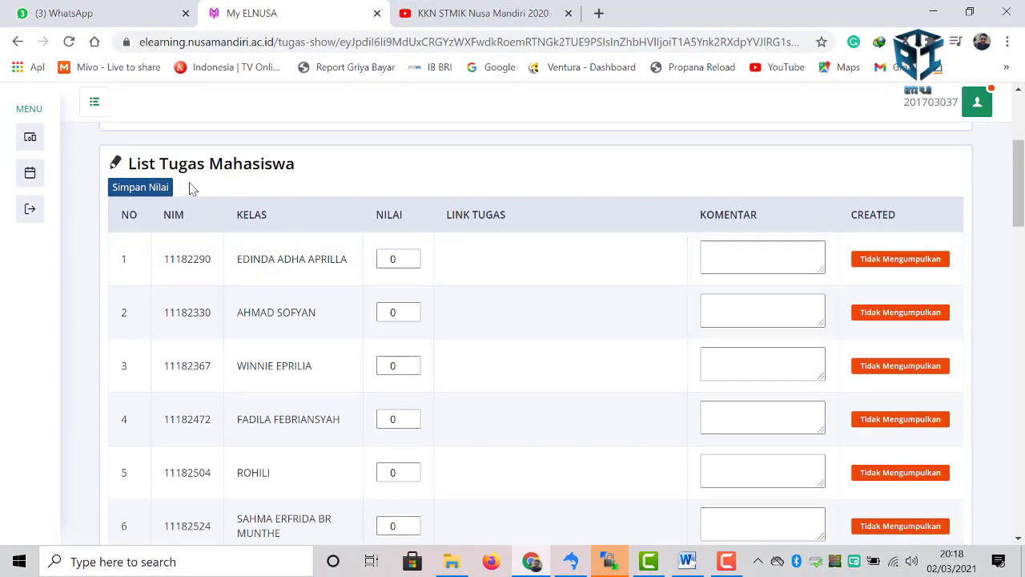
pyautogui.scroll(-1, 233, 241)
pyautogui.scroll(1, 473, 324)
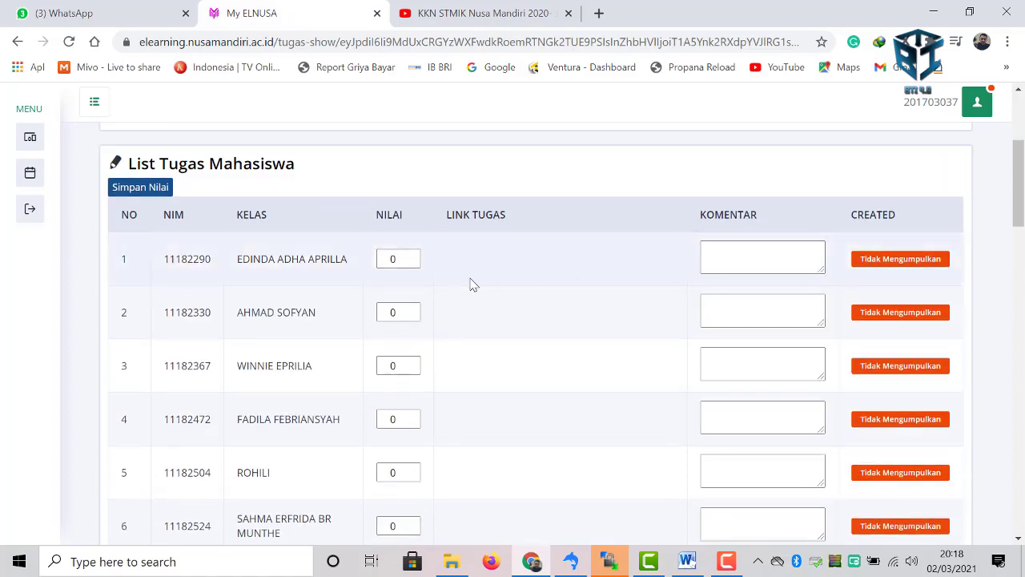
# - Select the first student's Nilai and Komentar fields, then expand the Mengajar menu
pyautogui.click(383, 258)
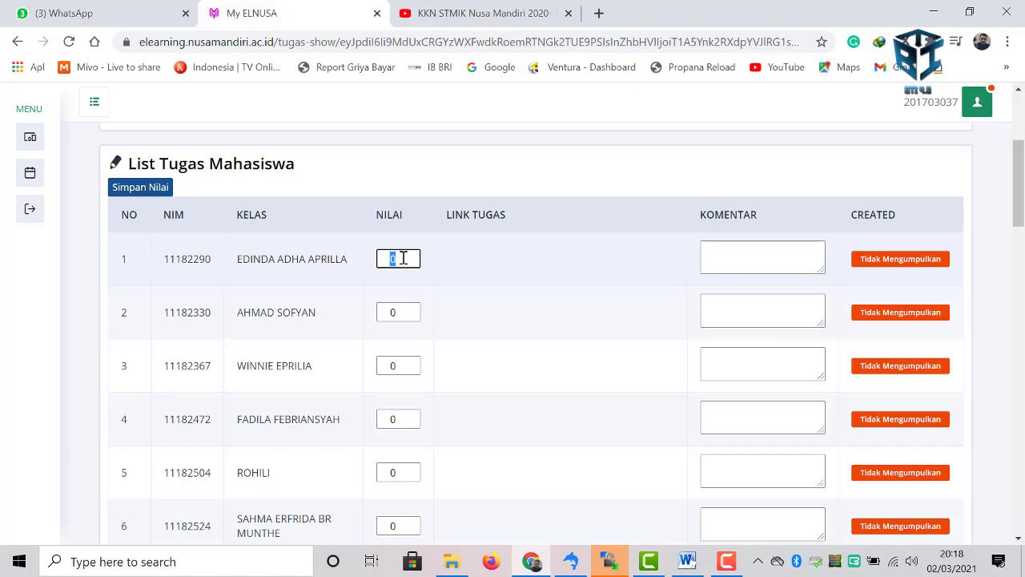
pyautogui.click(764, 256)
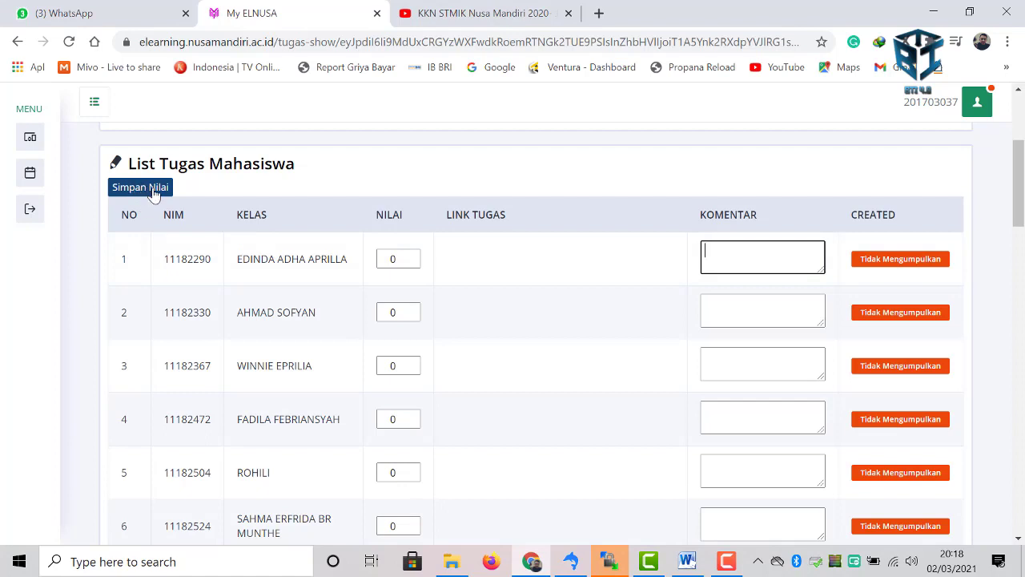
pyautogui.scroll(1, 233, 192)
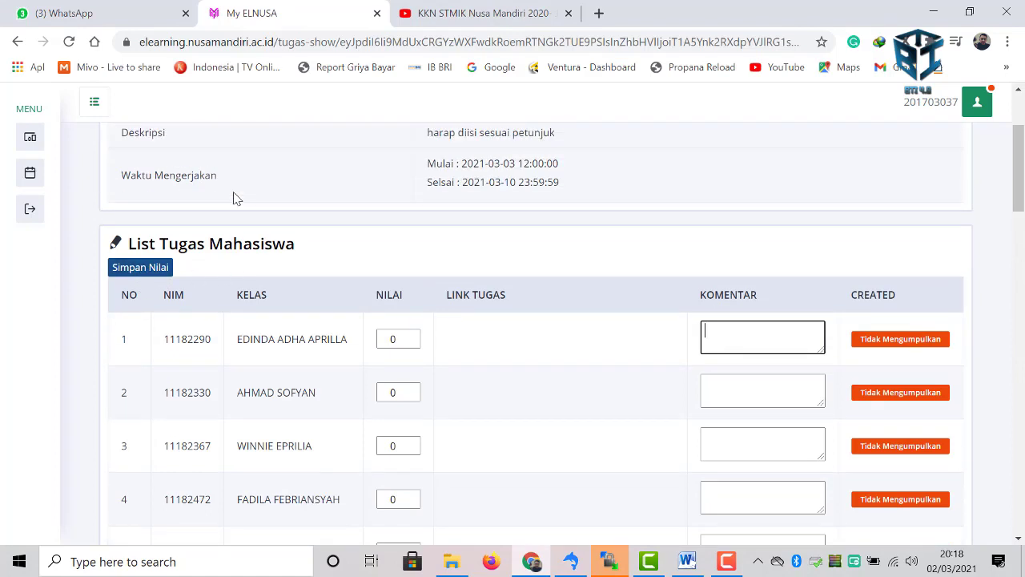
pyautogui.scroll(1, 233, 199)
pyautogui.scroll(-2, 144, 222)
pyautogui.scroll(2, 83, 209)
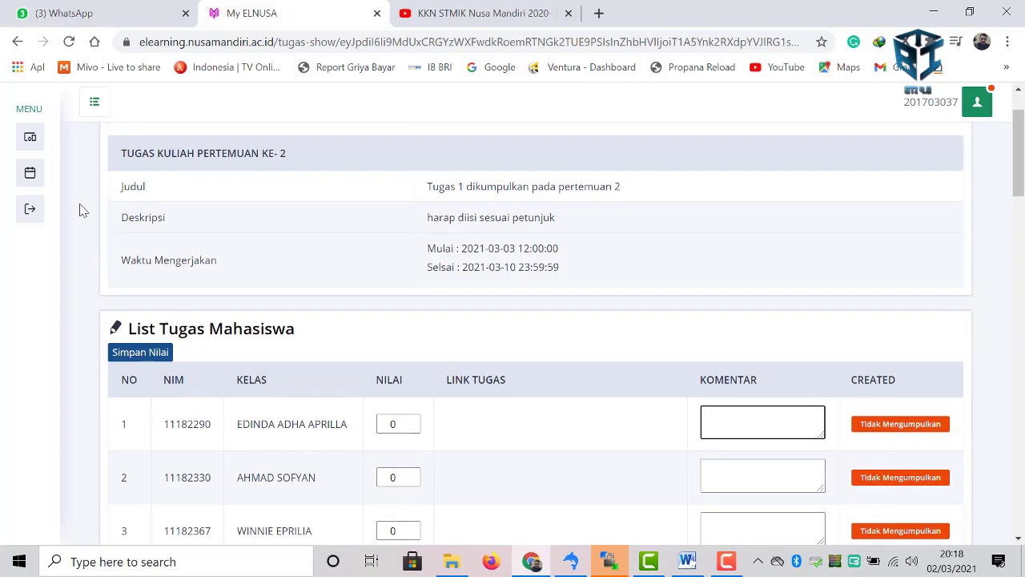
pyautogui.scroll(1, 83, 210)
pyautogui.moveTo(24, 176)
pyautogui.click(75, 175)
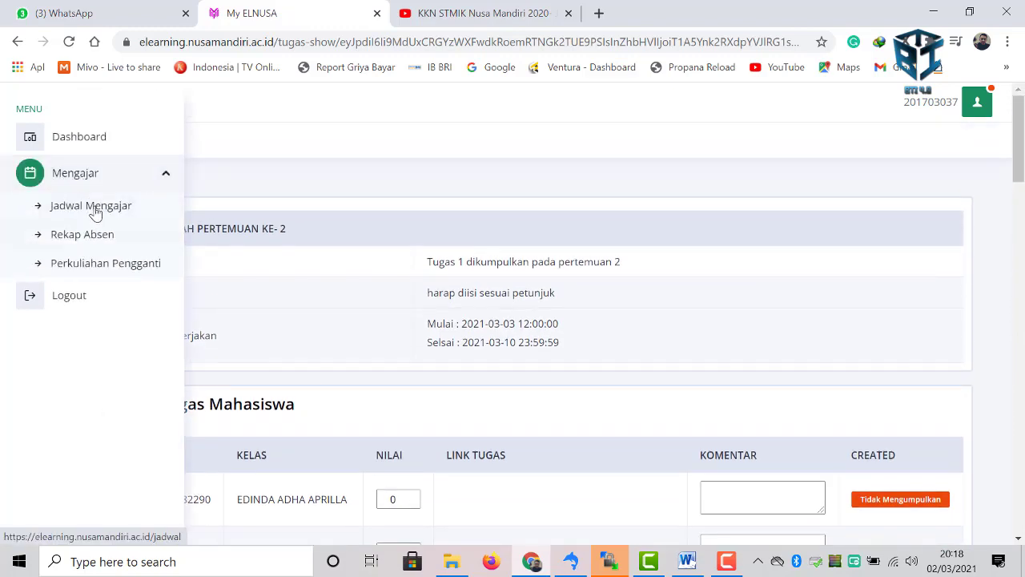
# - Go back to class 11.6AB.07's assignment list via Jadwal Mengajar, briefly opening a Pilih menu
pyautogui.click(95, 211)
pyautogui.scroll(-1, 426, 343)
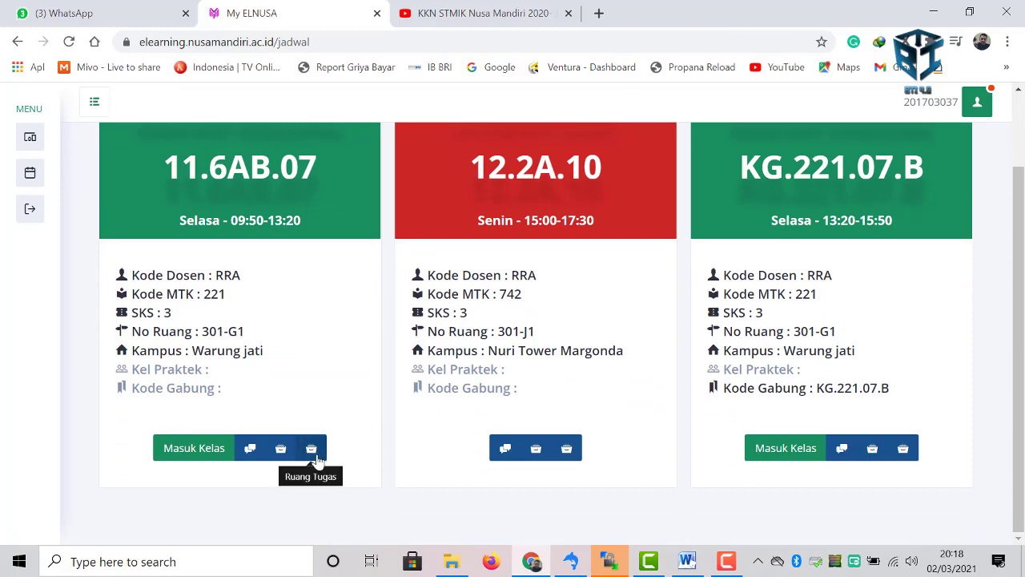
pyautogui.click(316, 457)
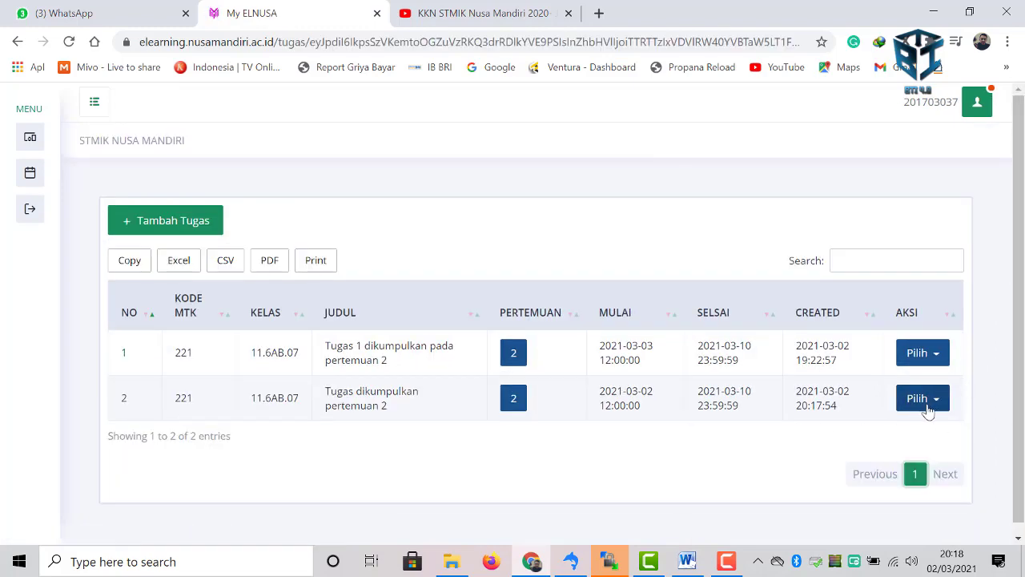
pyautogui.click(923, 399)
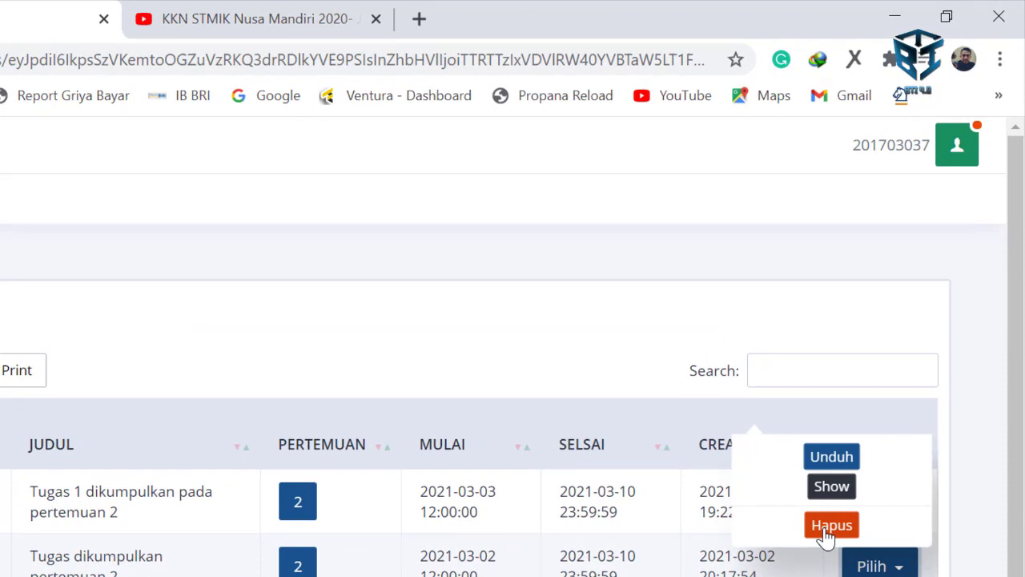
pyautogui.click(914, 473)
pyautogui.moveTo(80, 221)
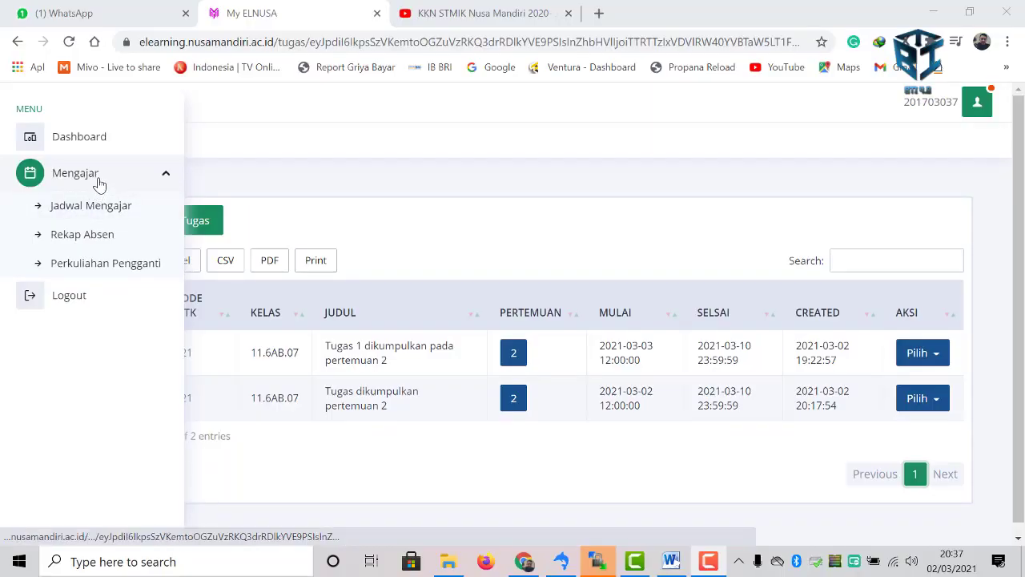
# - Open the attendance recap for class 11.6AB.07, TEKNIK RISET OPERASIONAL
pyautogui.click(92, 237)
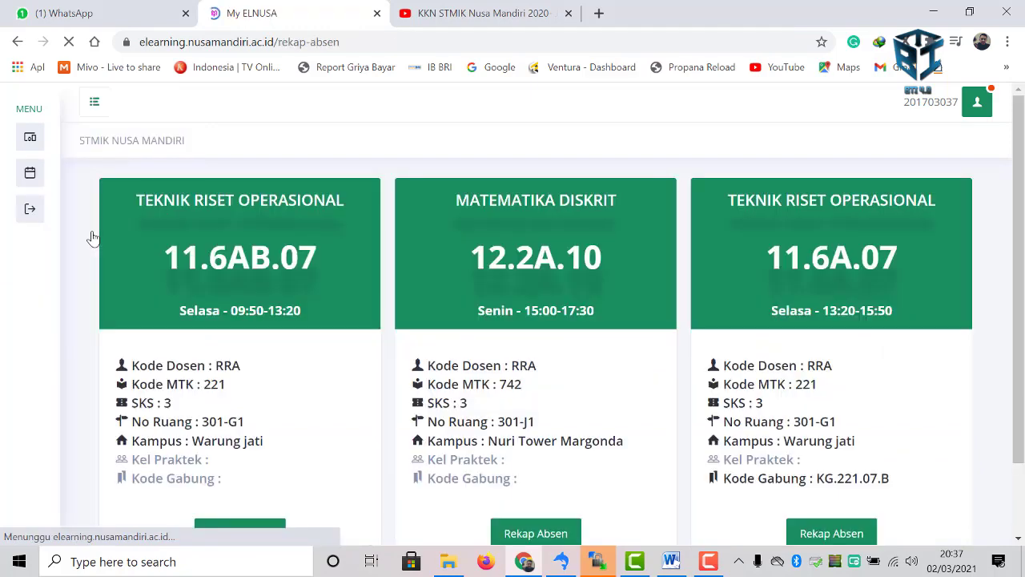
pyautogui.scroll(-2, 268, 338)
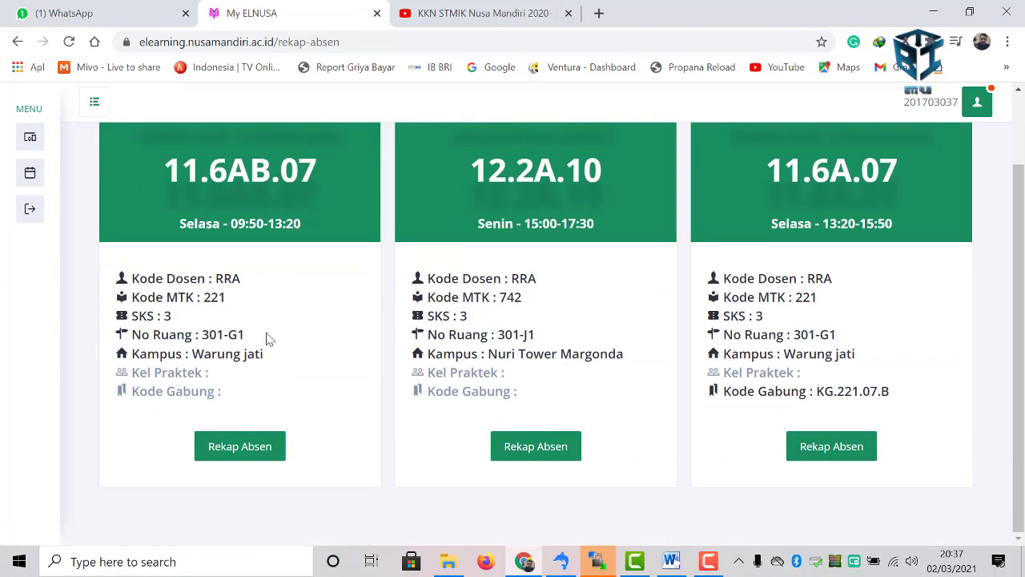
pyautogui.click(244, 446)
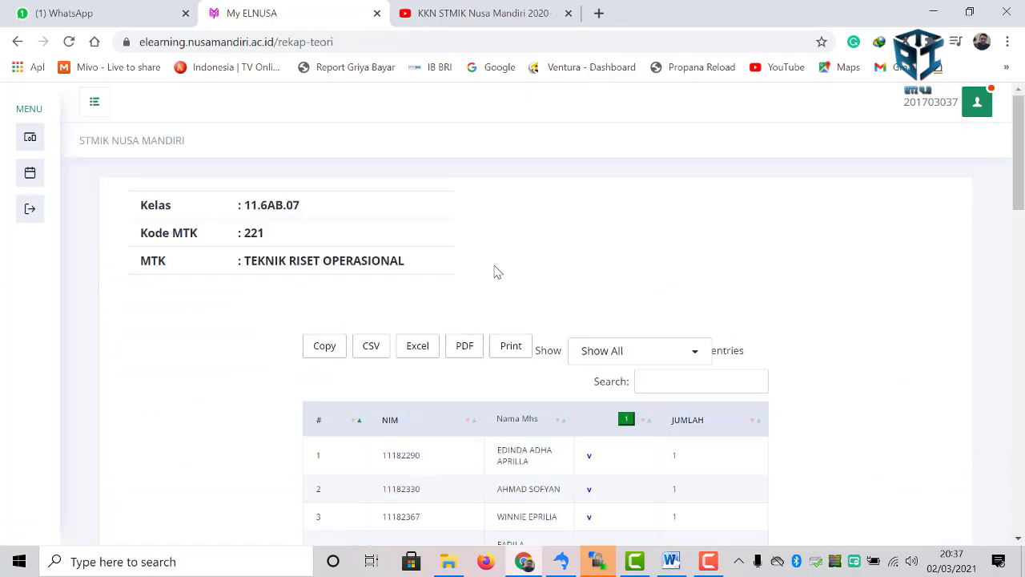
pyautogui.scroll(-3, 494, 270)
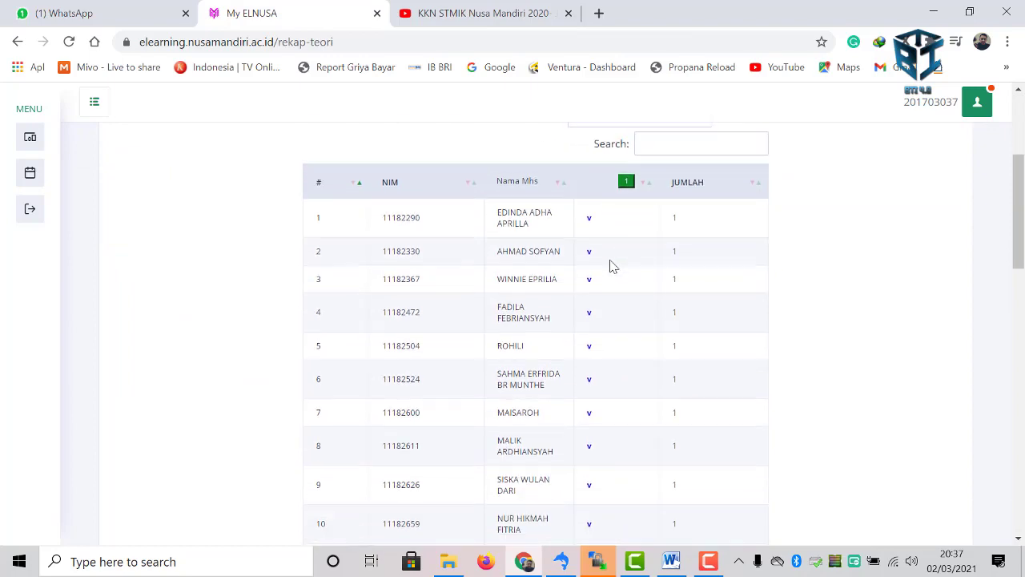
pyautogui.scroll(-5, 610, 266)
pyautogui.scroll(6, 610, 266)
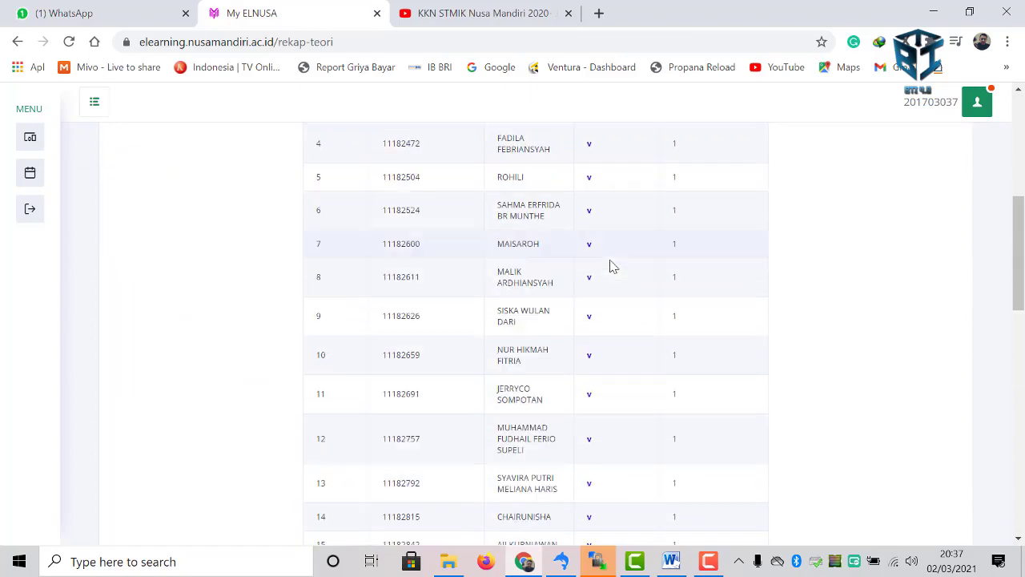
# - In the meeting 1 attendance, mark students 22 and 27 present and save
pyautogui.click(625, 260)
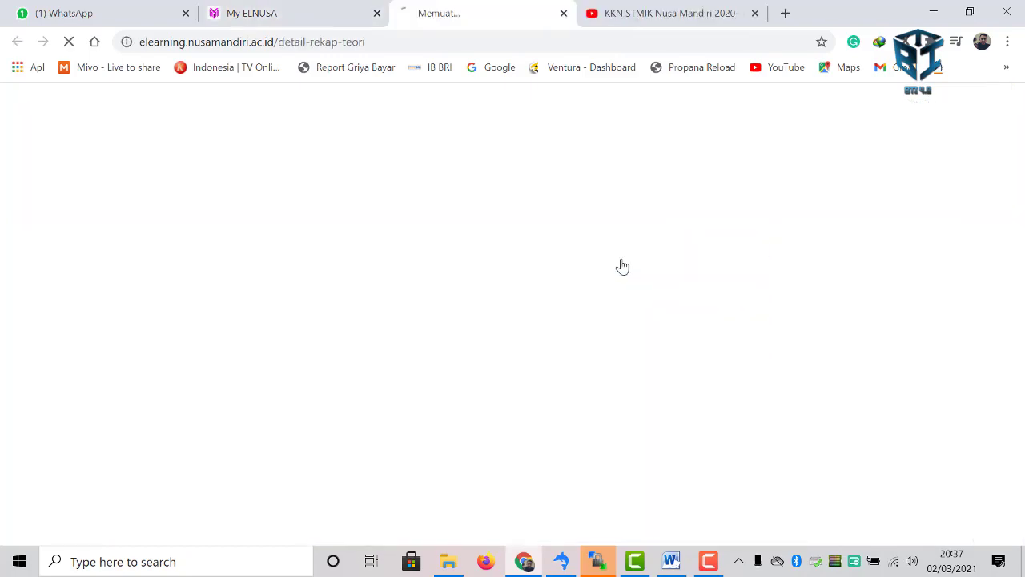
pyautogui.scroll(-5, 520, 272)
pyautogui.scroll(-5, 507, 277)
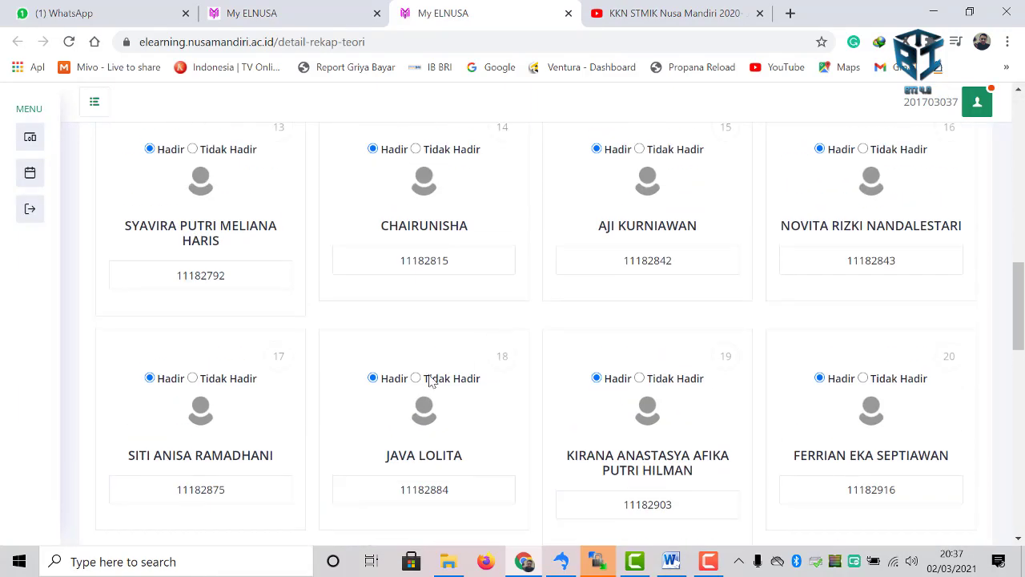
pyautogui.scroll(-3, 432, 380)
pyautogui.click(372, 367)
pyautogui.scroll(-4, 376, 368)
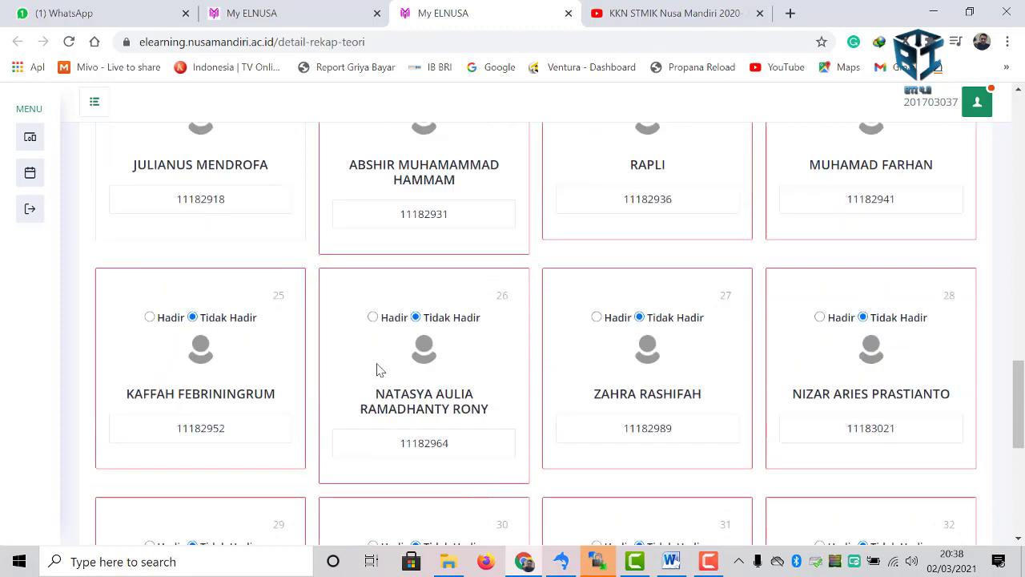
pyautogui.click(596, 276)
pyautogui.scroll(18, 336, 272)
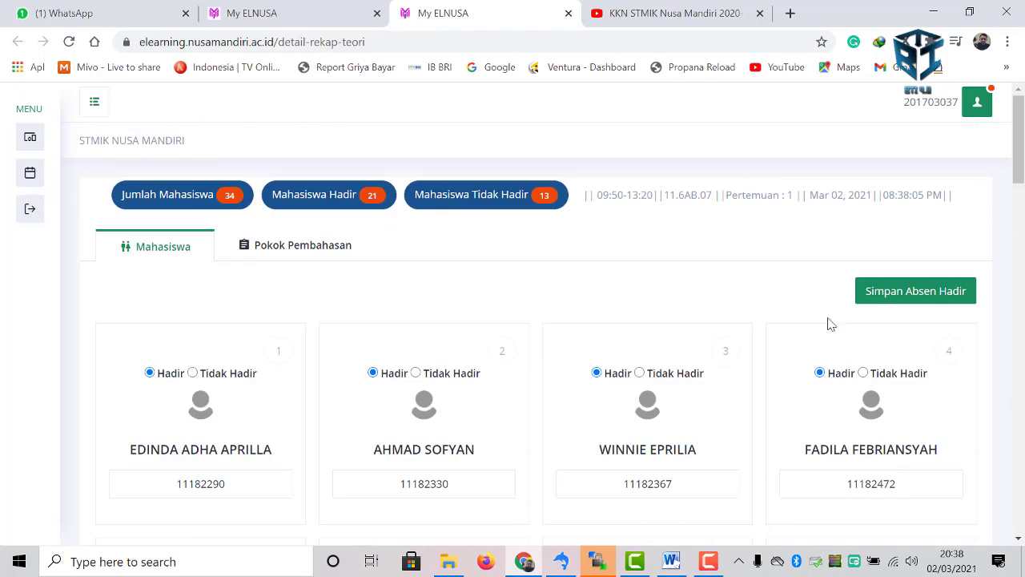
pyautogui.click(911, 295)
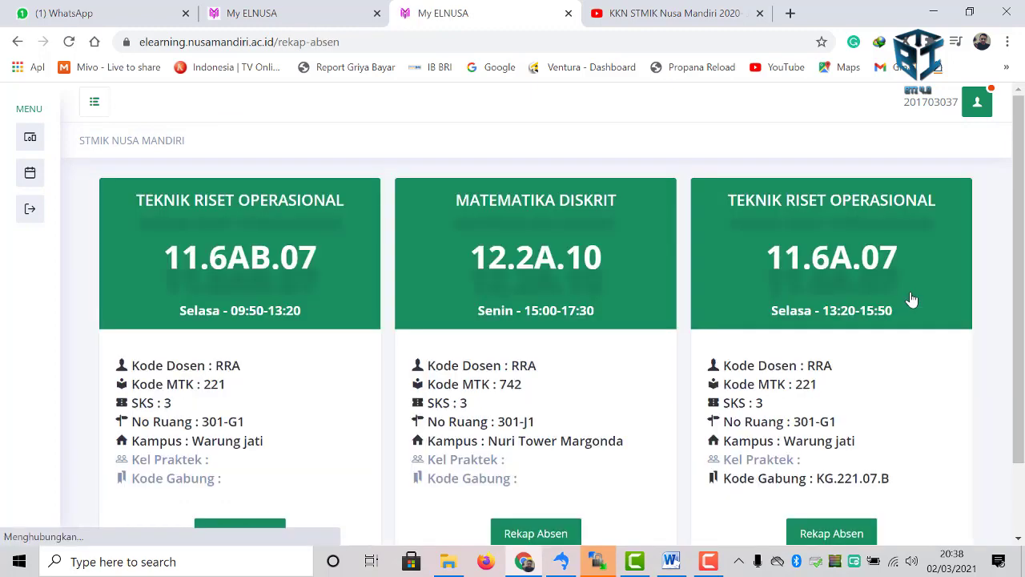
pyautogui.scroll(-1, 287, 298)
# - Export the 11.6AB.07 attendance recap to Excel as 'My ELNUSA.xlsx' in Documents
pyautogui.click(240, 443)
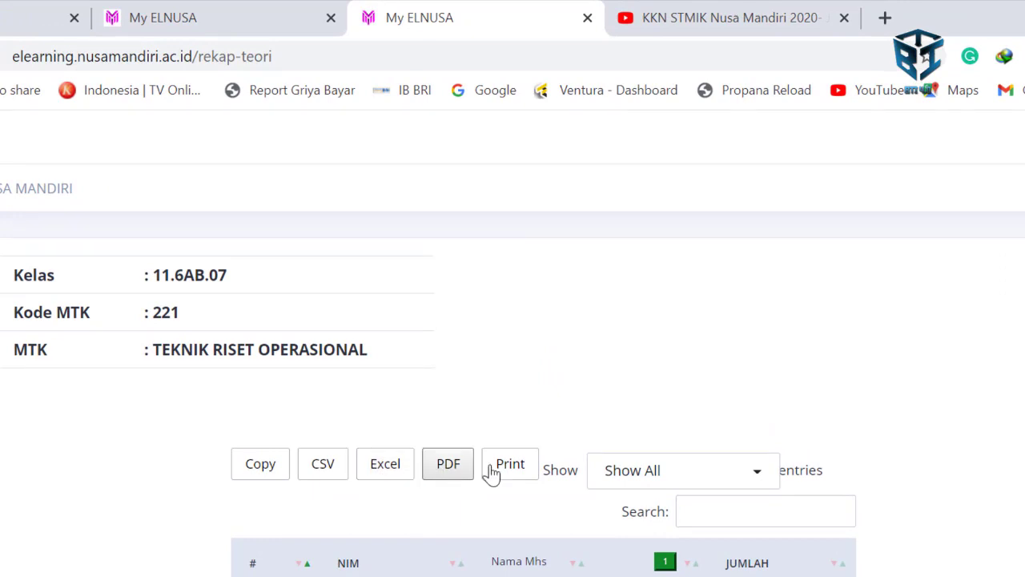
pyautogui.click(379, 468)
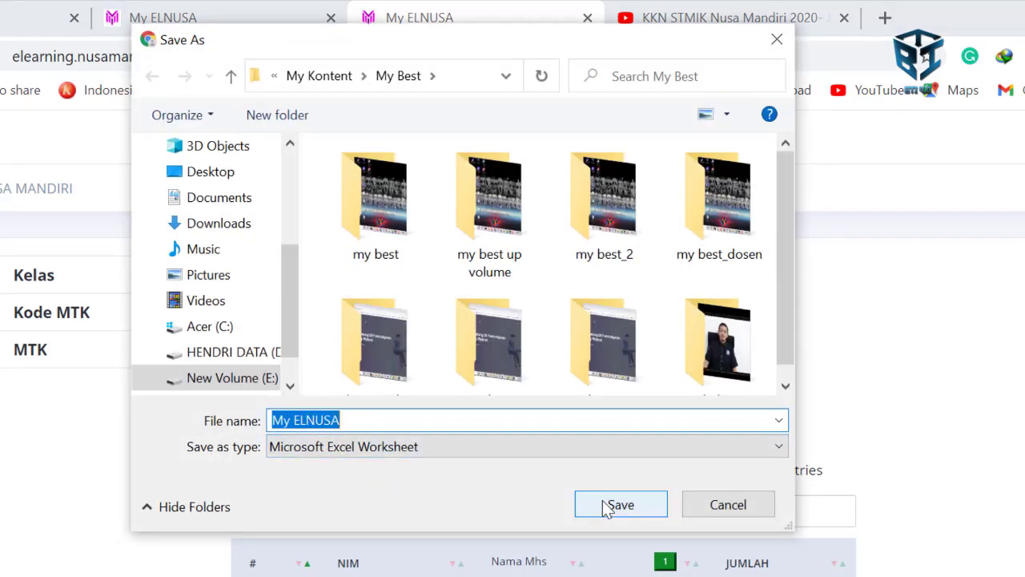
pyautogui.click(179, 200)
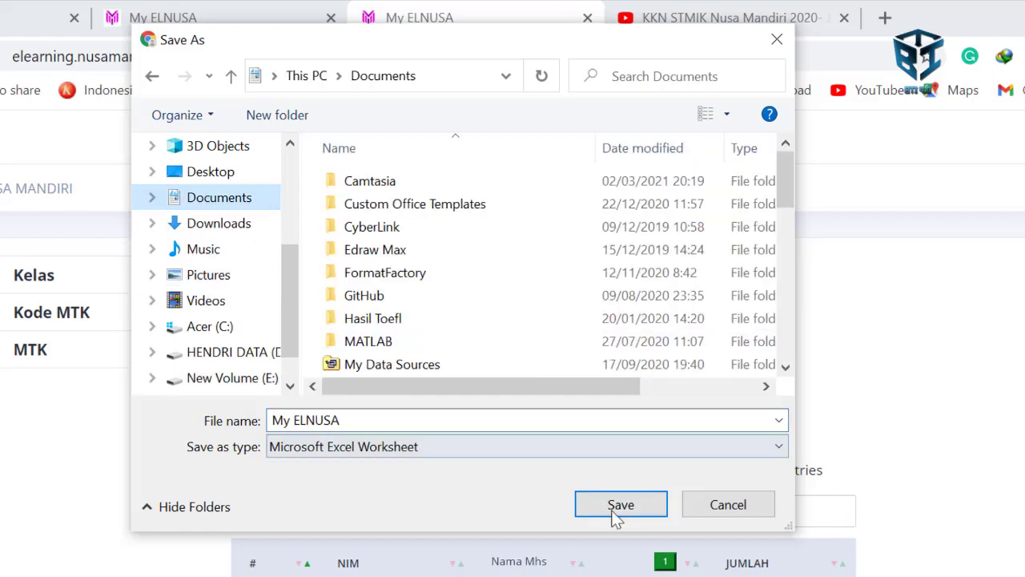
pyautogui.click(620, 501)
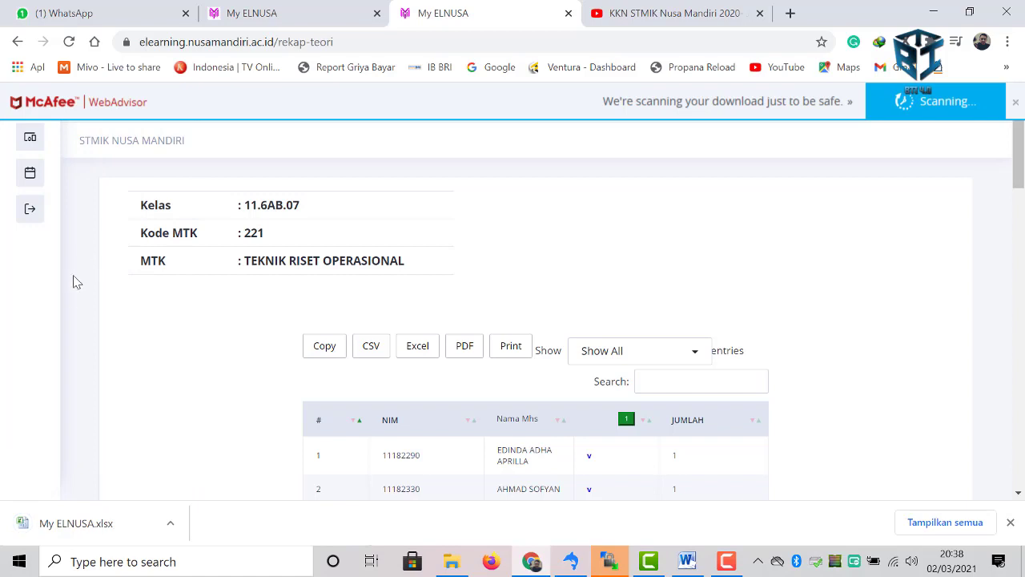
# - Start a substitute request for Teknik Riset Operasional 11.6AB.07, moving 2 March 2021 to 10 March 2021
pyautogui.click(84, 176)
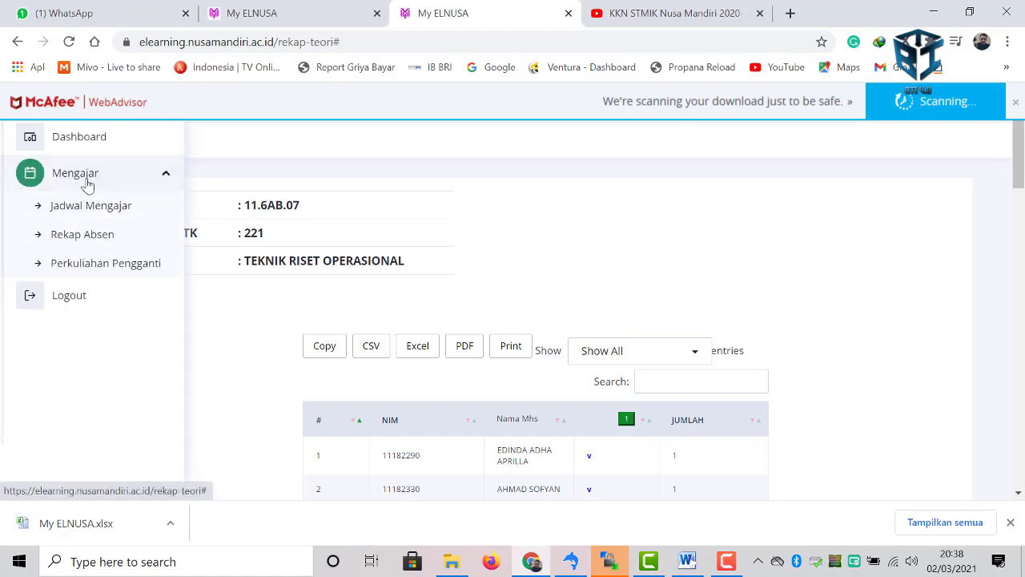
pyautogui.click(90, 268)
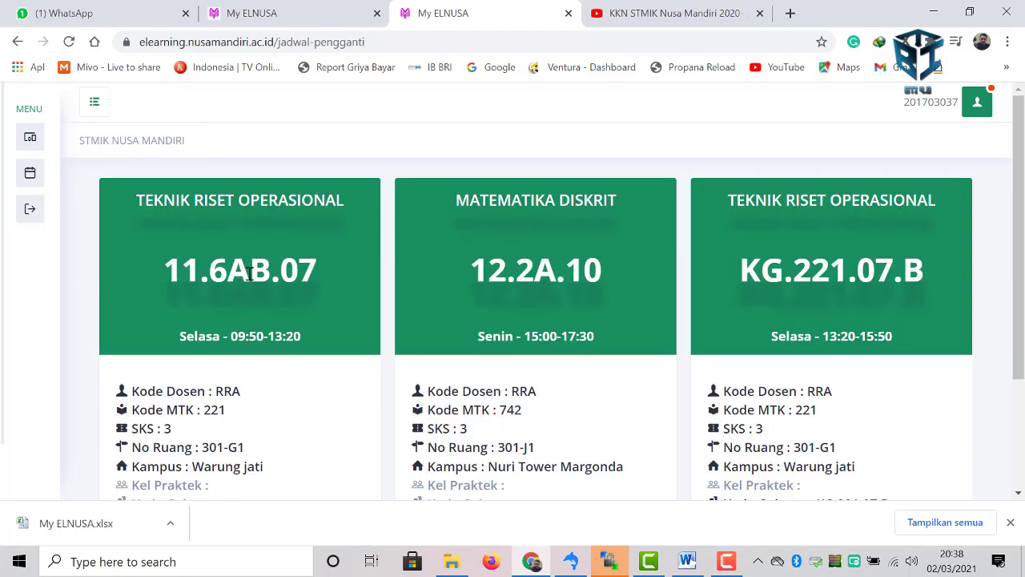
pyautogui.scroll(-2, 250, 274)
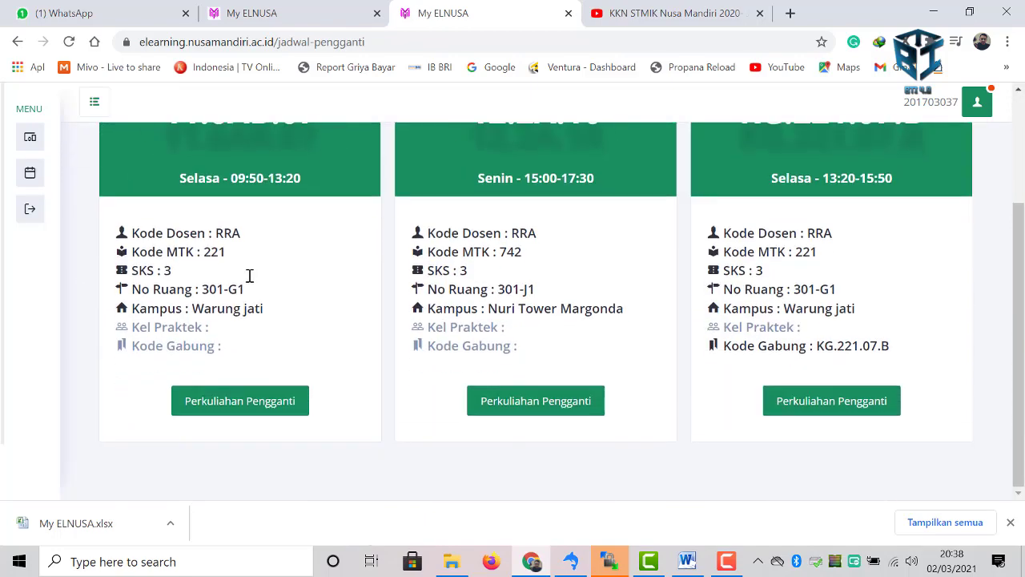
pyautogui.click(258, 403)
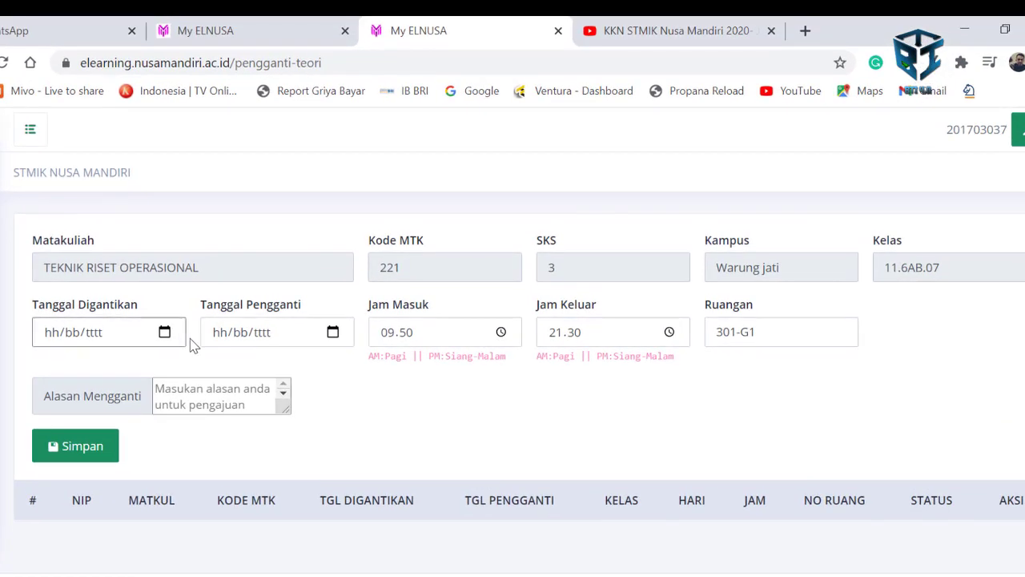
pyautogui.click(165, 331)
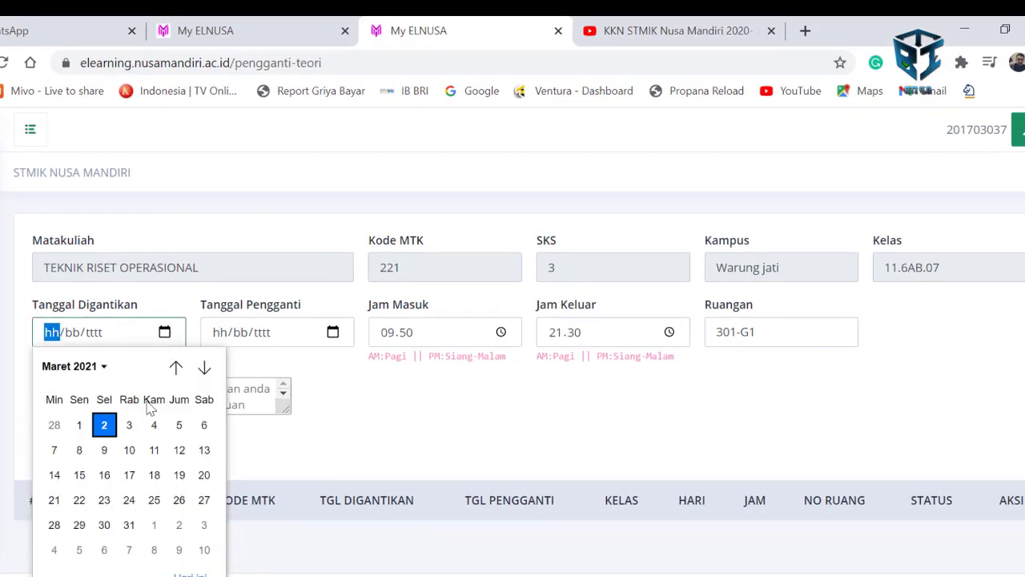
pyautogui.click(106, 421)
pyautogui.click(333, 331)
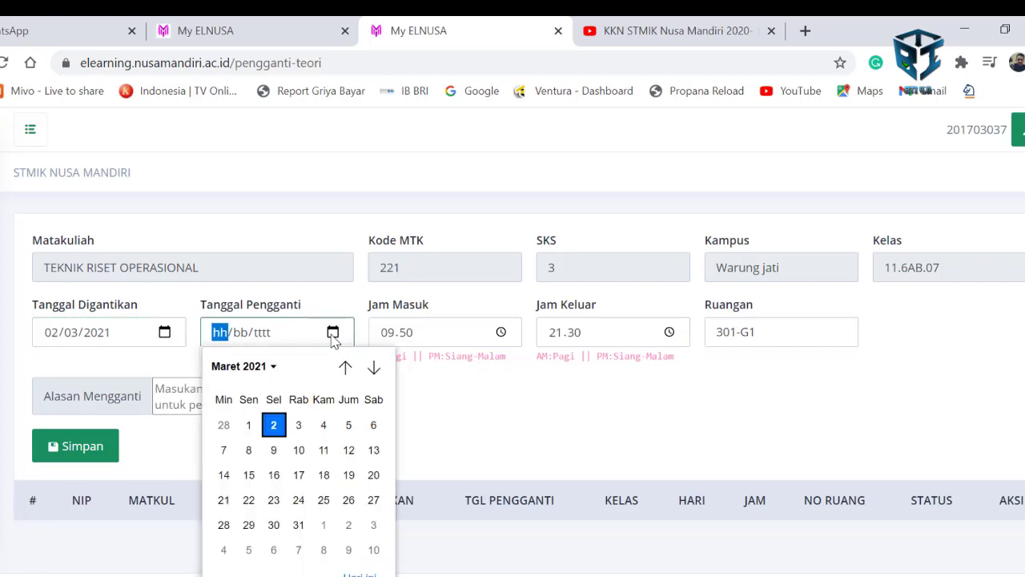
pyautogui.click(299, 450)
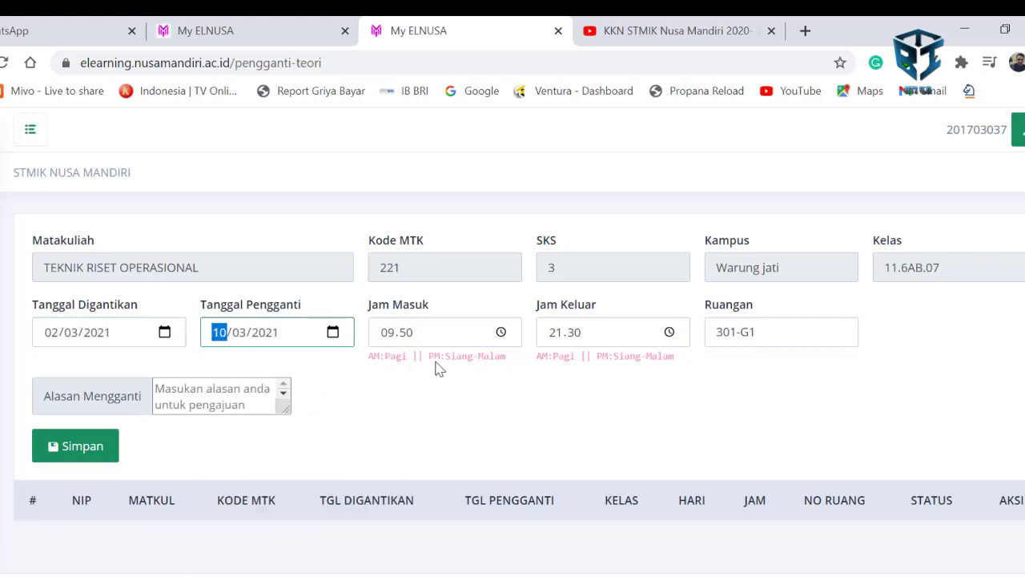
# - Set the time to 12.50–15.30, give the reason 'Tanggal tersebut libur nasional', and save the request
pyautogui.click(450, 343)
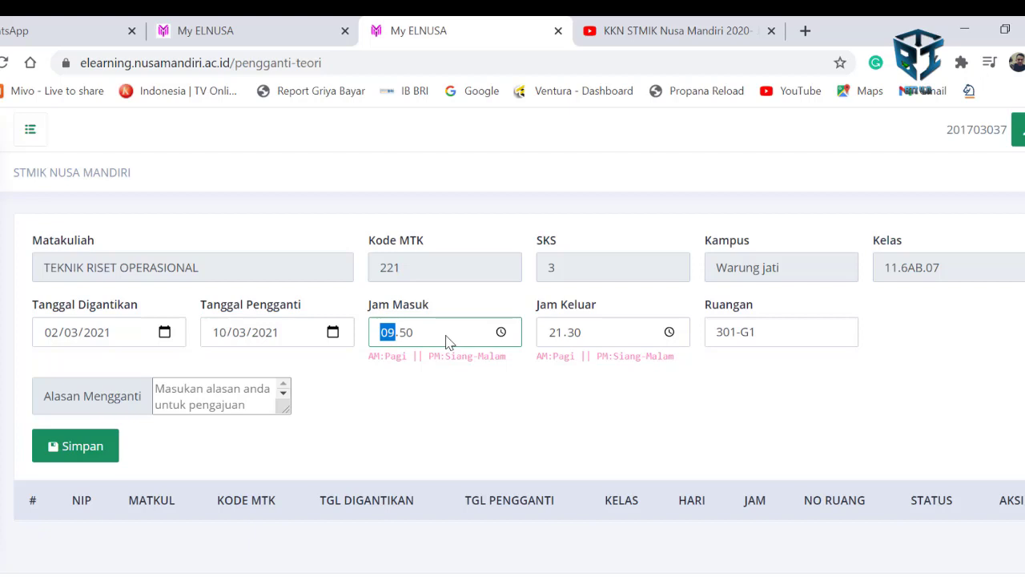
pyautogui.write('12')
pyautogui.press('Tab')
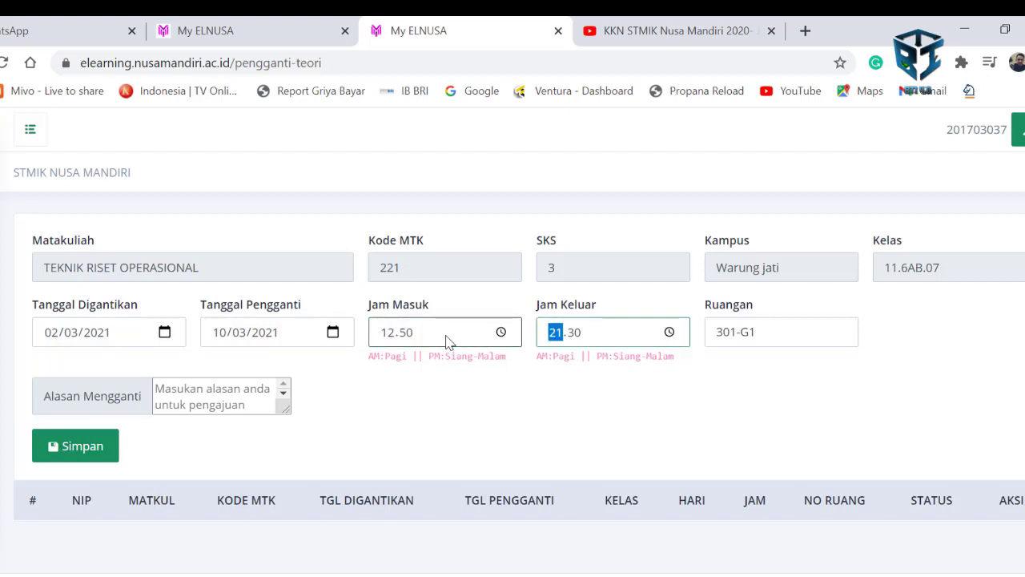
pyautogui.write('15')
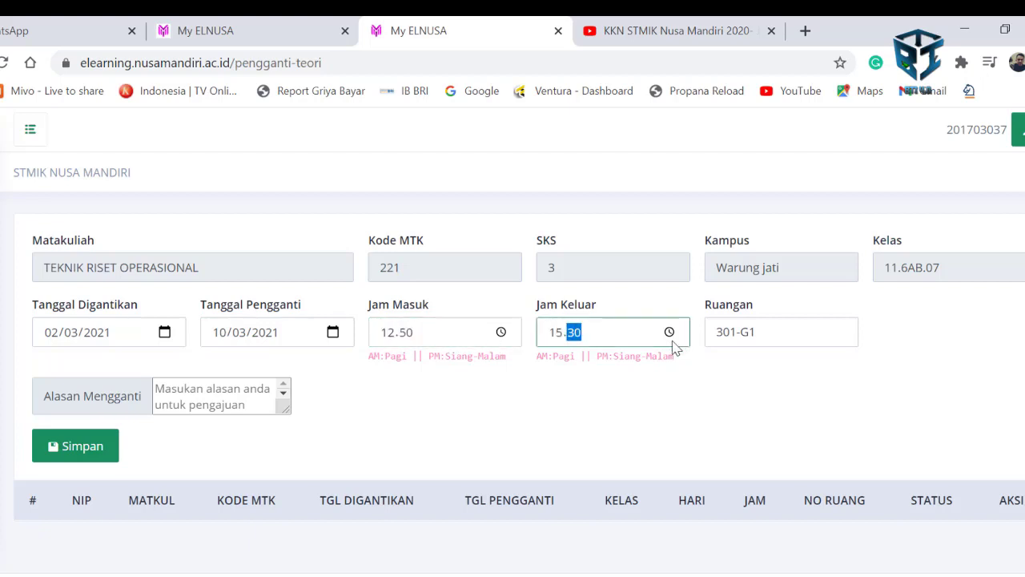
pyautogui.click(725, 338)
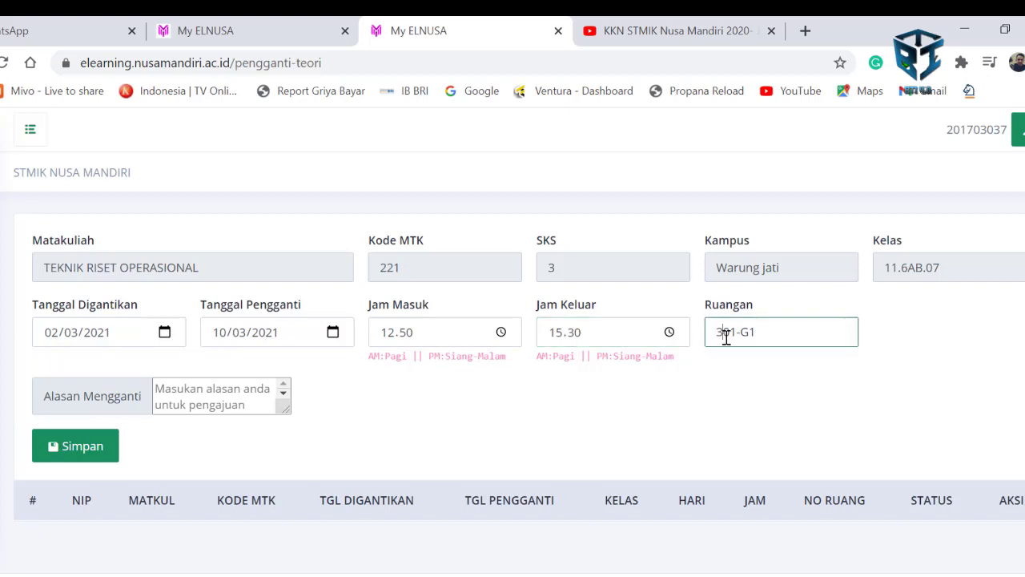
pyautogui.click(192, 392)
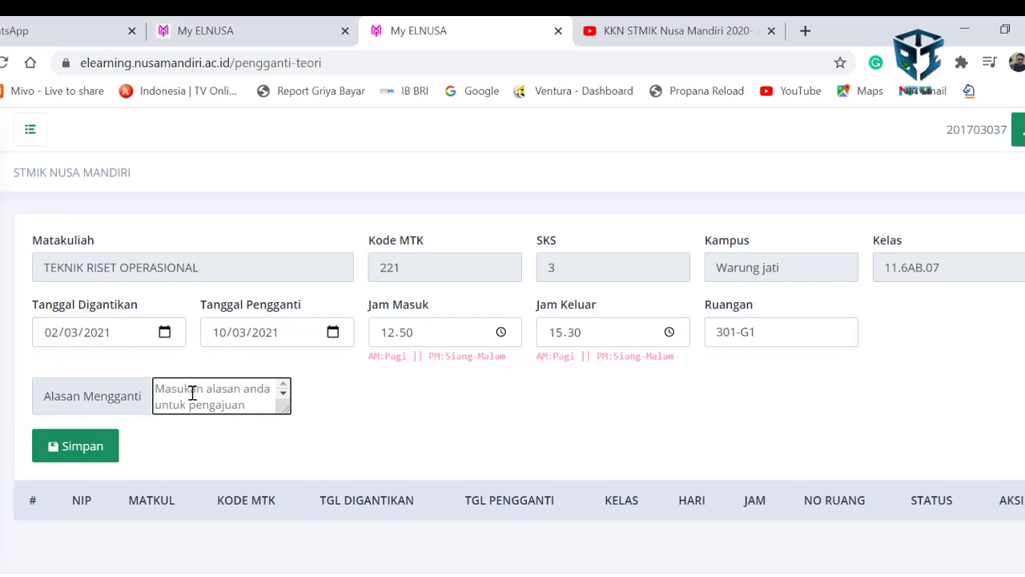
pyautogui.write('Tanggal tersebut libu')
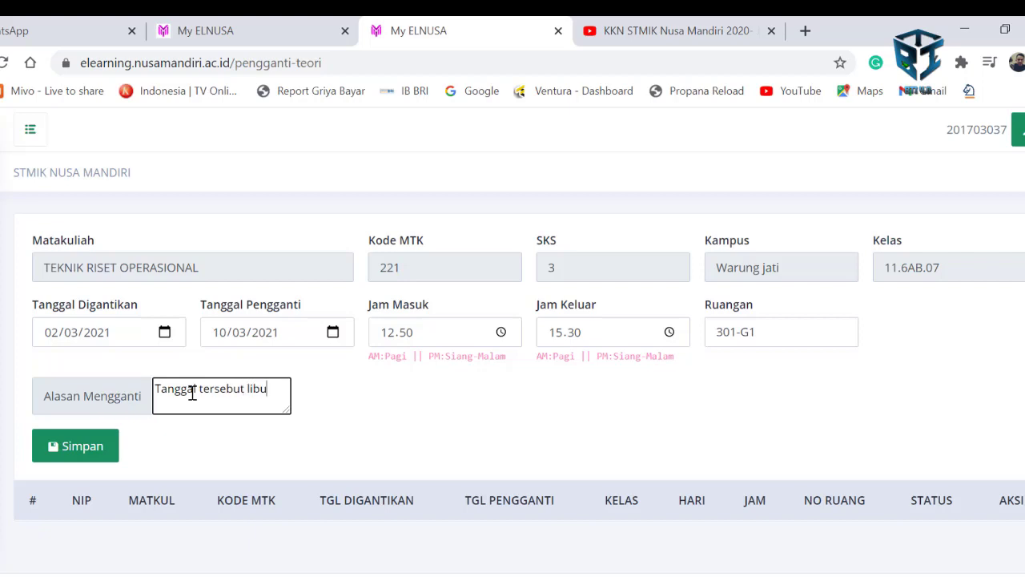
pyautogui.write('r nasi')
pyautogui.write('onal')
pyautogui.click(102, 446)
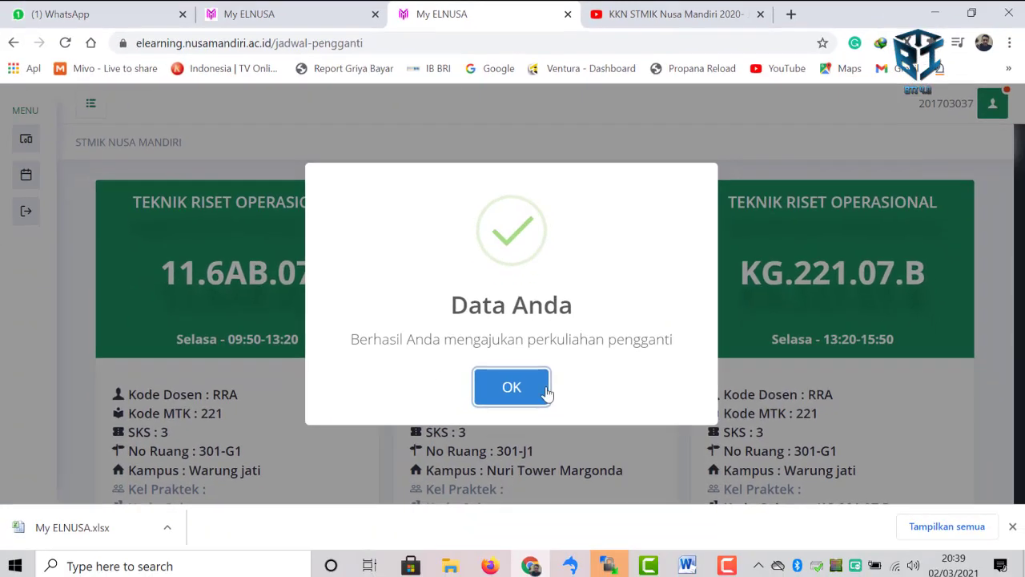
pyautogui.click(537, 438)
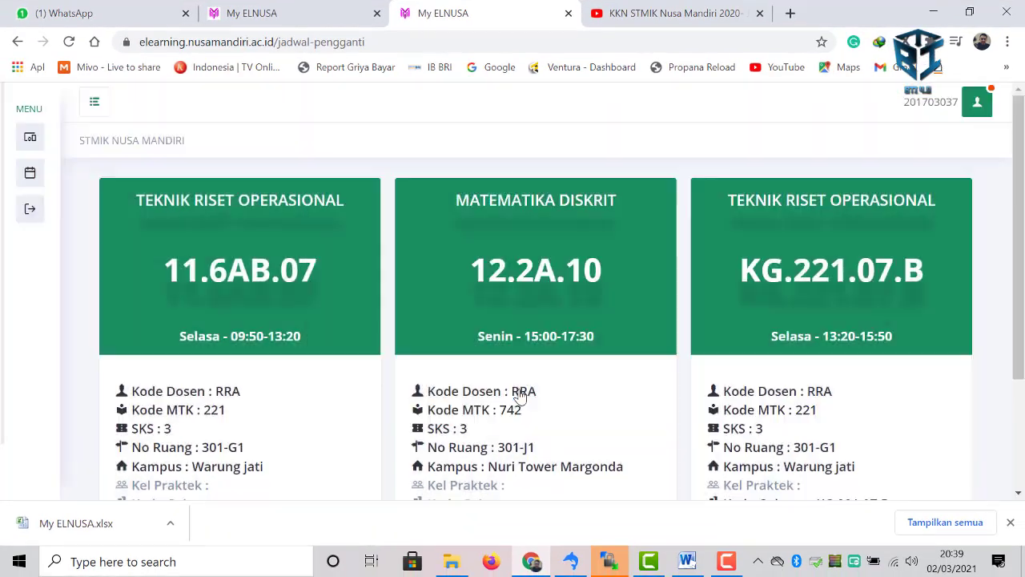
pyautogui.scroll(-2, 241, 444)
# - Check the 11.6AB.07 request table shows the 10 March request as Pengajuan Dosen, then return to the Dashboard
pyautogui.click(273, 399)
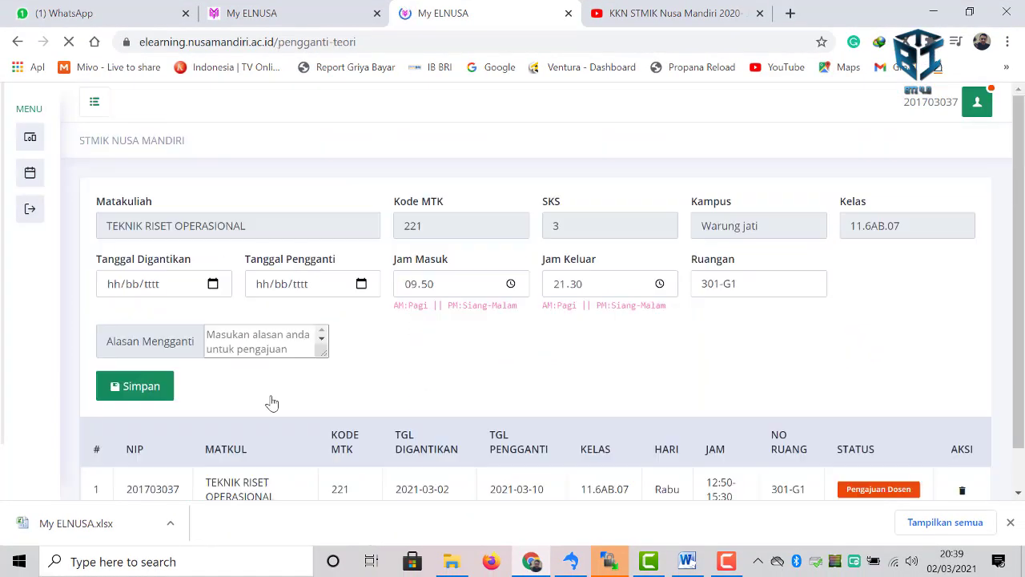
pyautogui.scroll(-1, 569, 377)
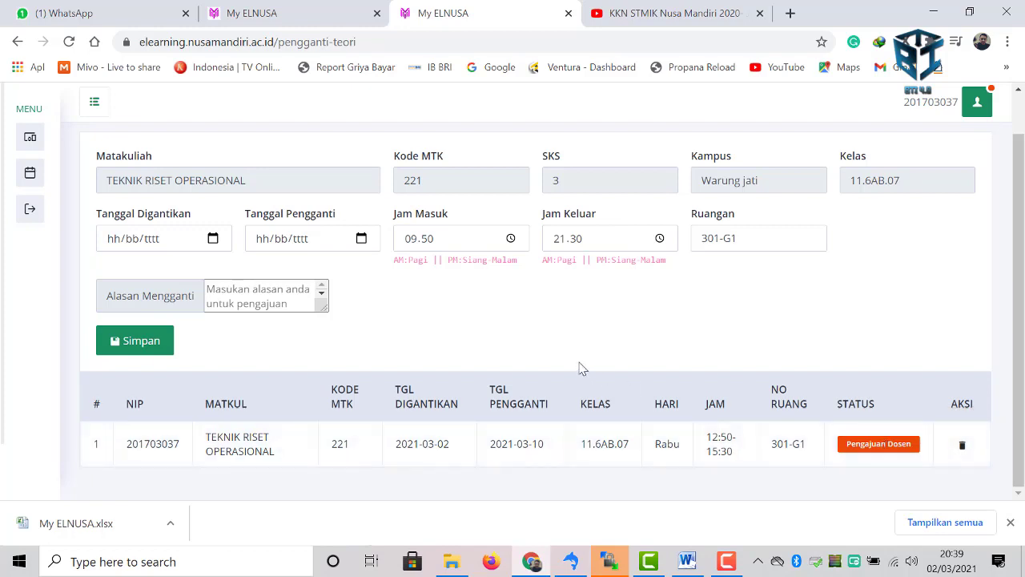
pyautogui.scroll(1, 582, 368)
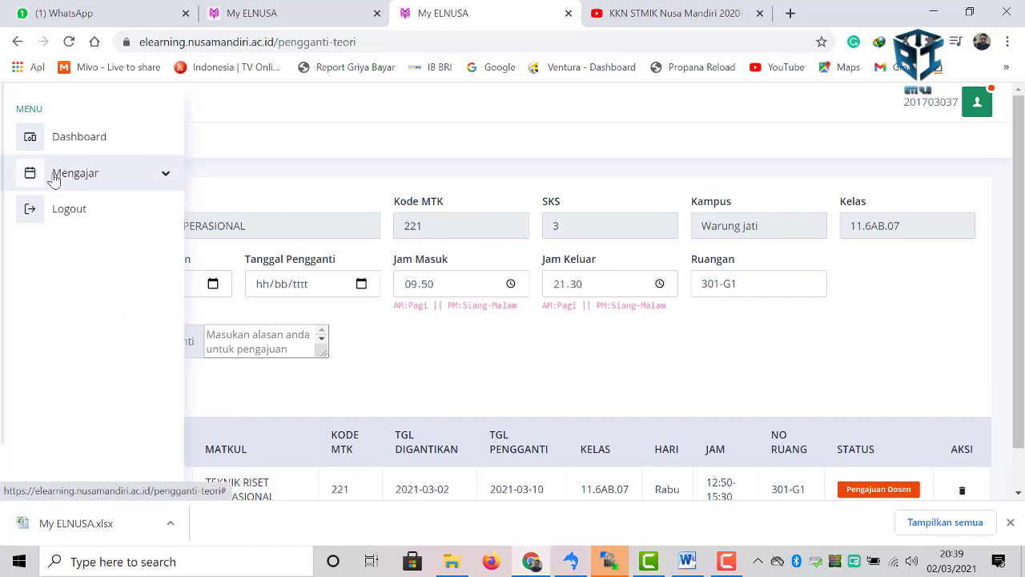
pyautogui.click(54, 176)
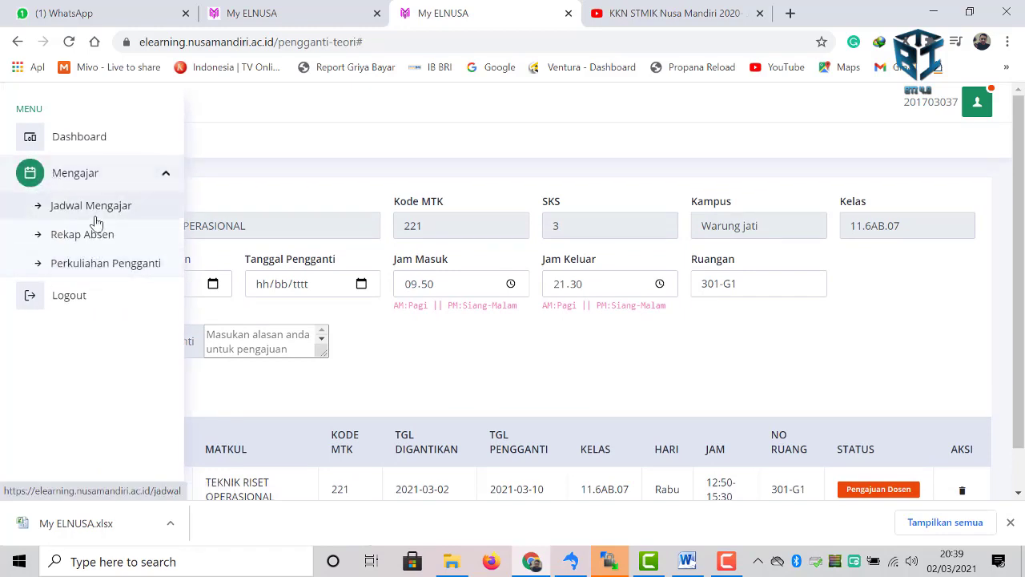
pyautogui.click(88, 142)
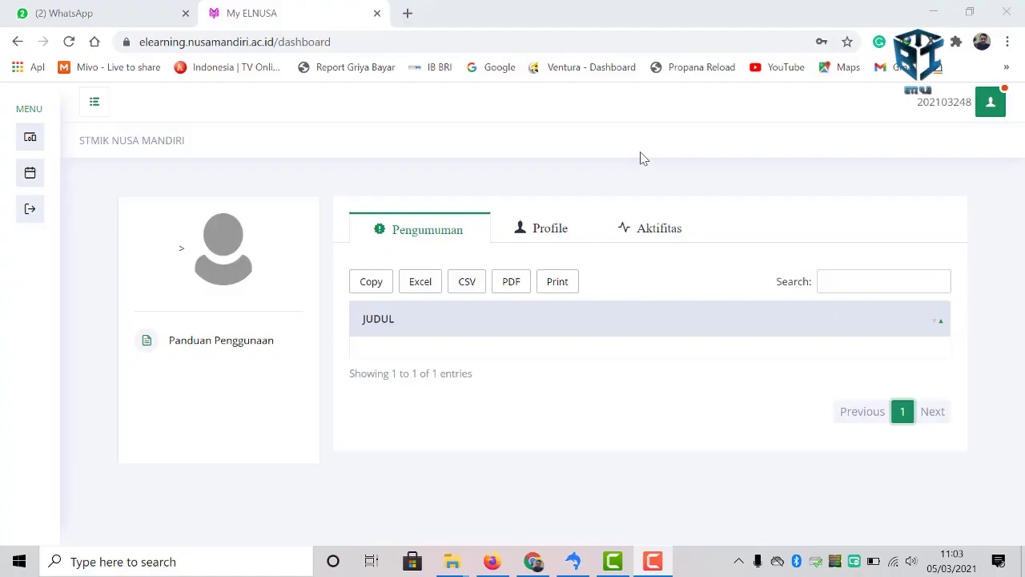
# - Log out from the sidebar's Logout entry
pyautogui.moveTo(49, 146)
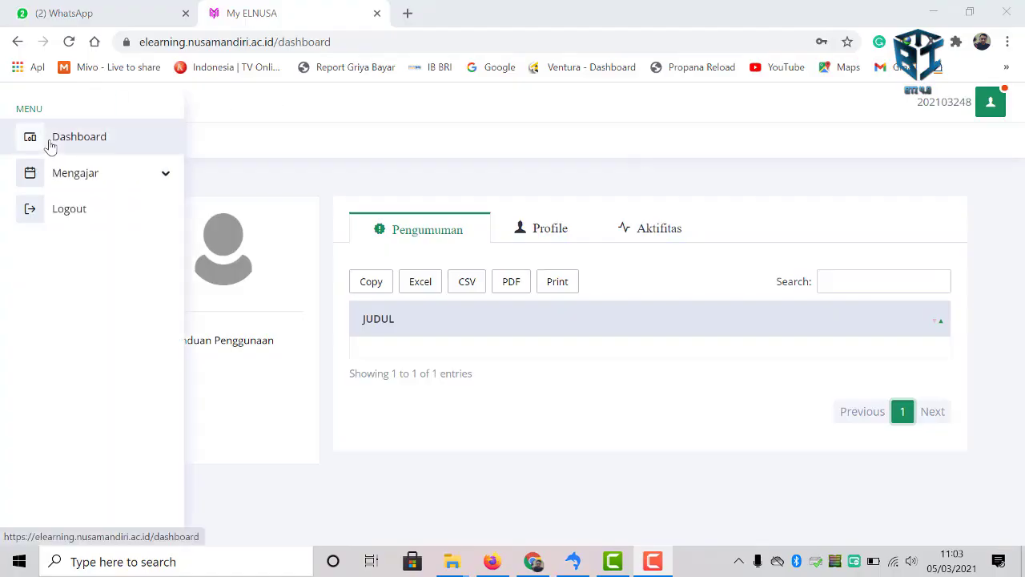
pyautogui.click(81, 213)
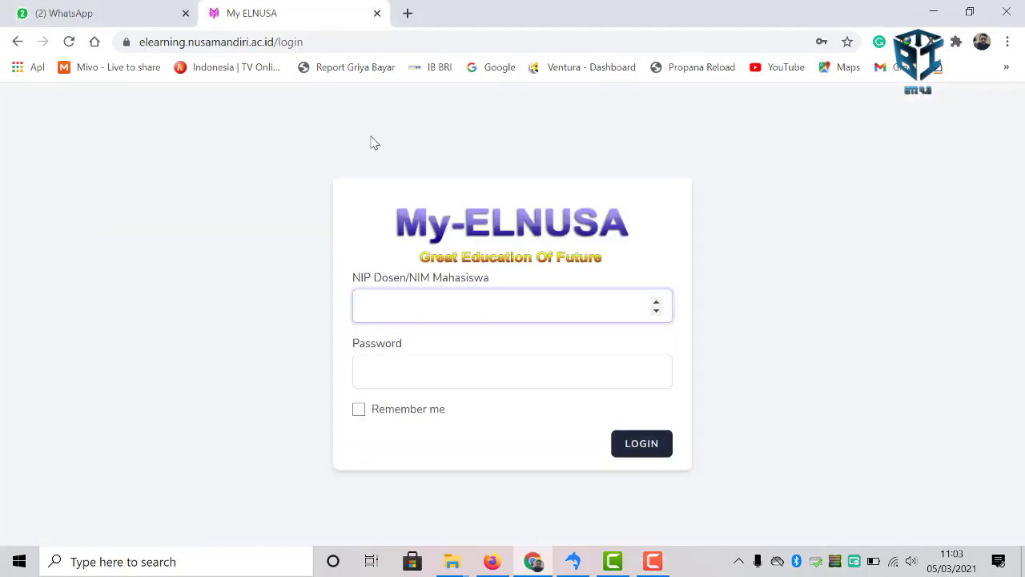